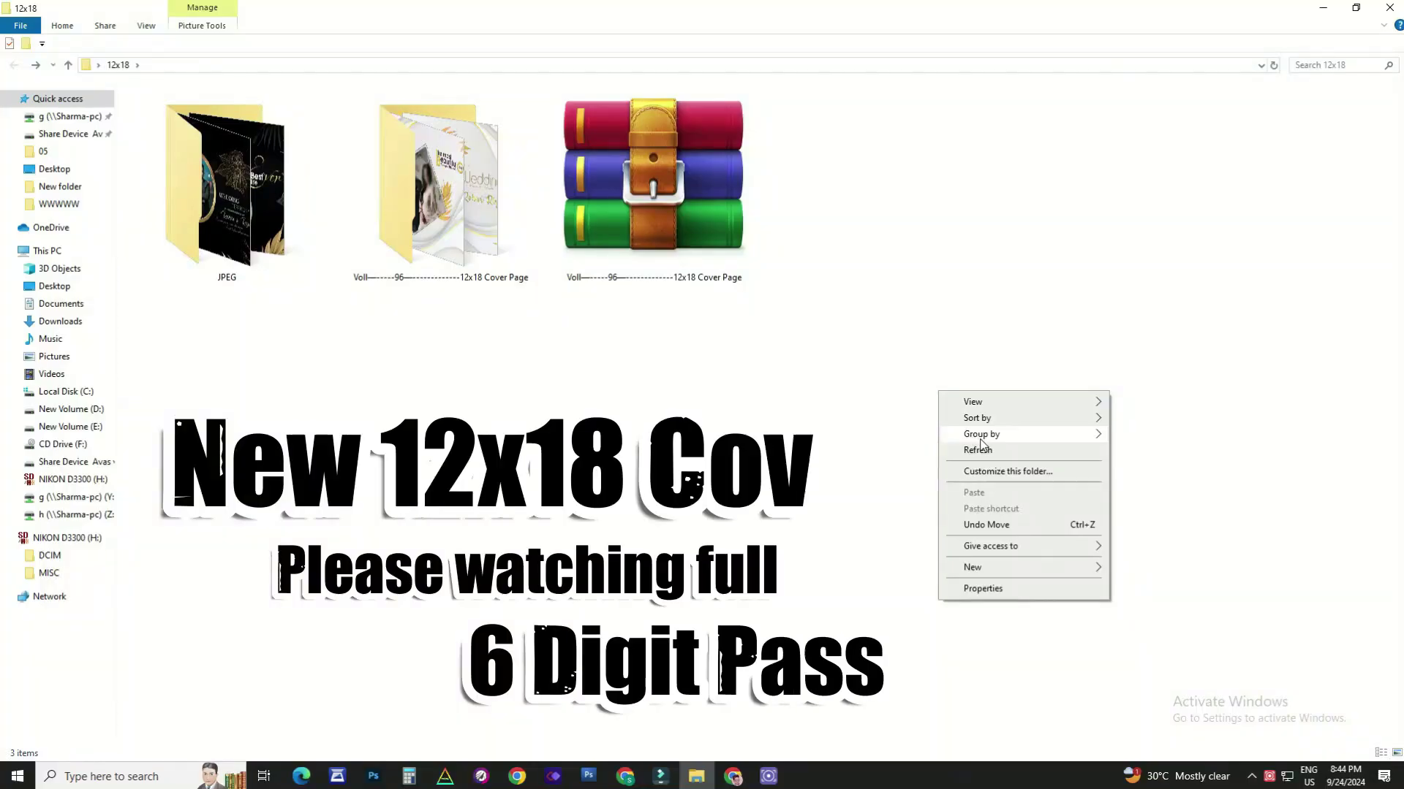
Move the RAR archive into empty space and refresh the folder view
drag(751, 158, 713, 218)
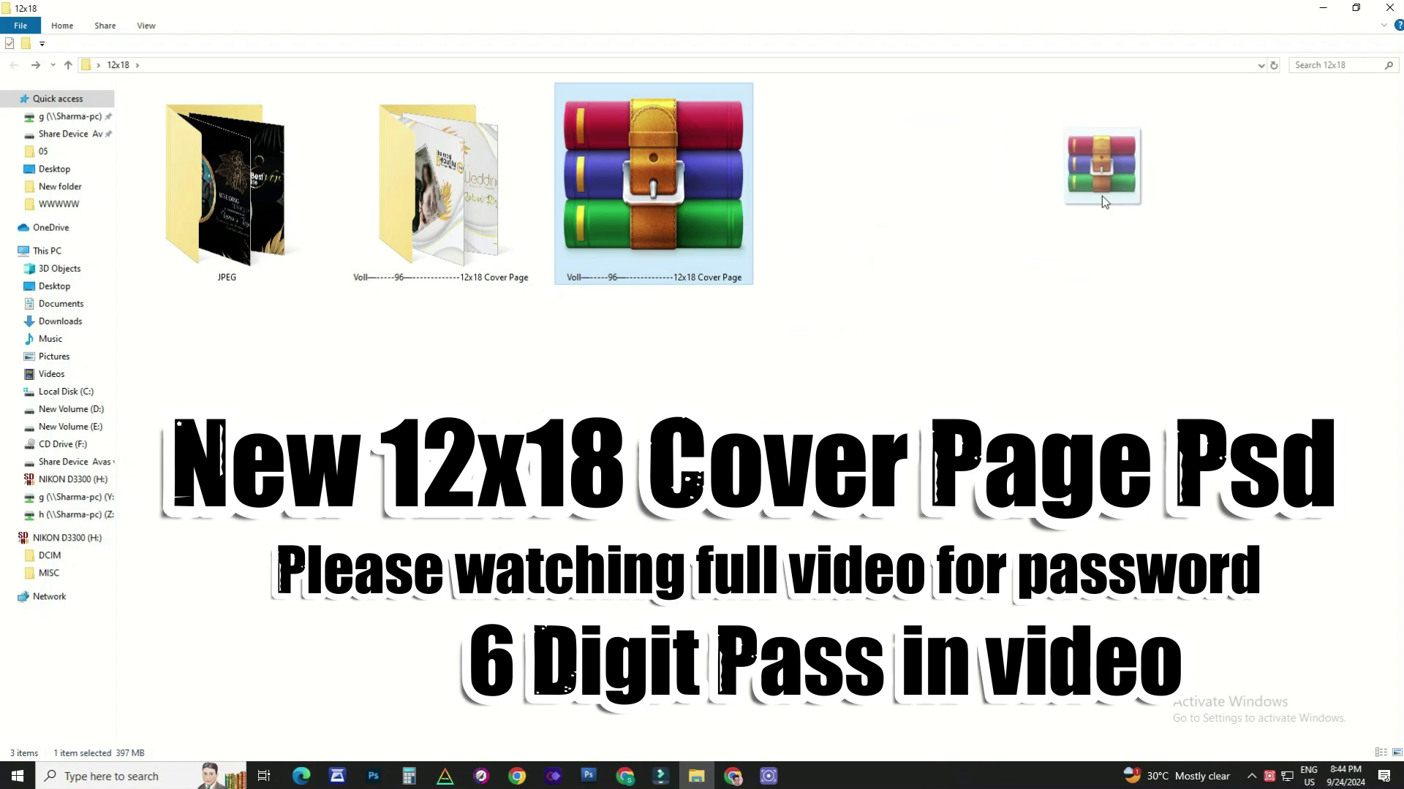
drag(1101, 196, 896, 296)
right_click(879, 293)
click(899, 344)
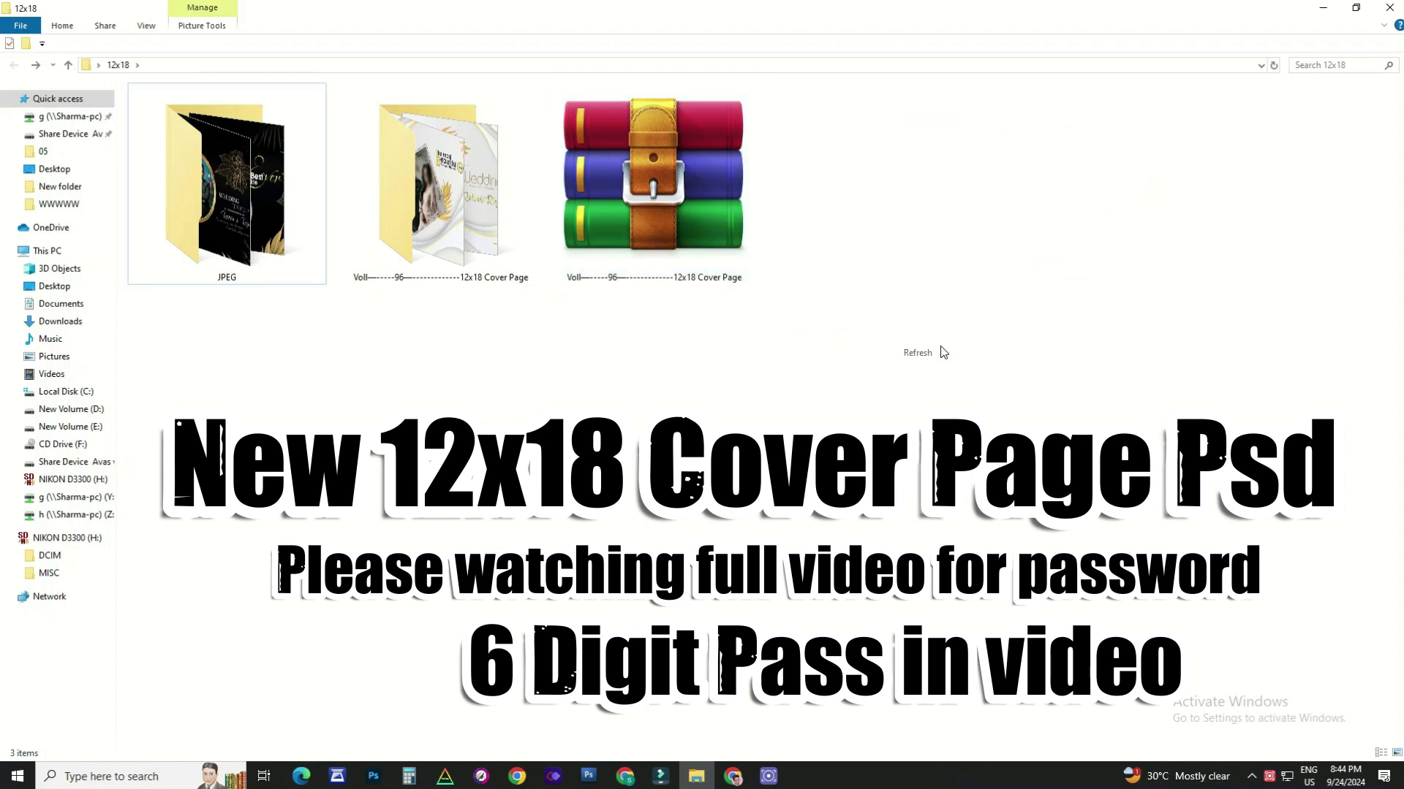
right_click(926, 260)
Open the Cover Page folder and drag template 01.psd onto Photoshop
click(399, 159)
double_click(400, 160)
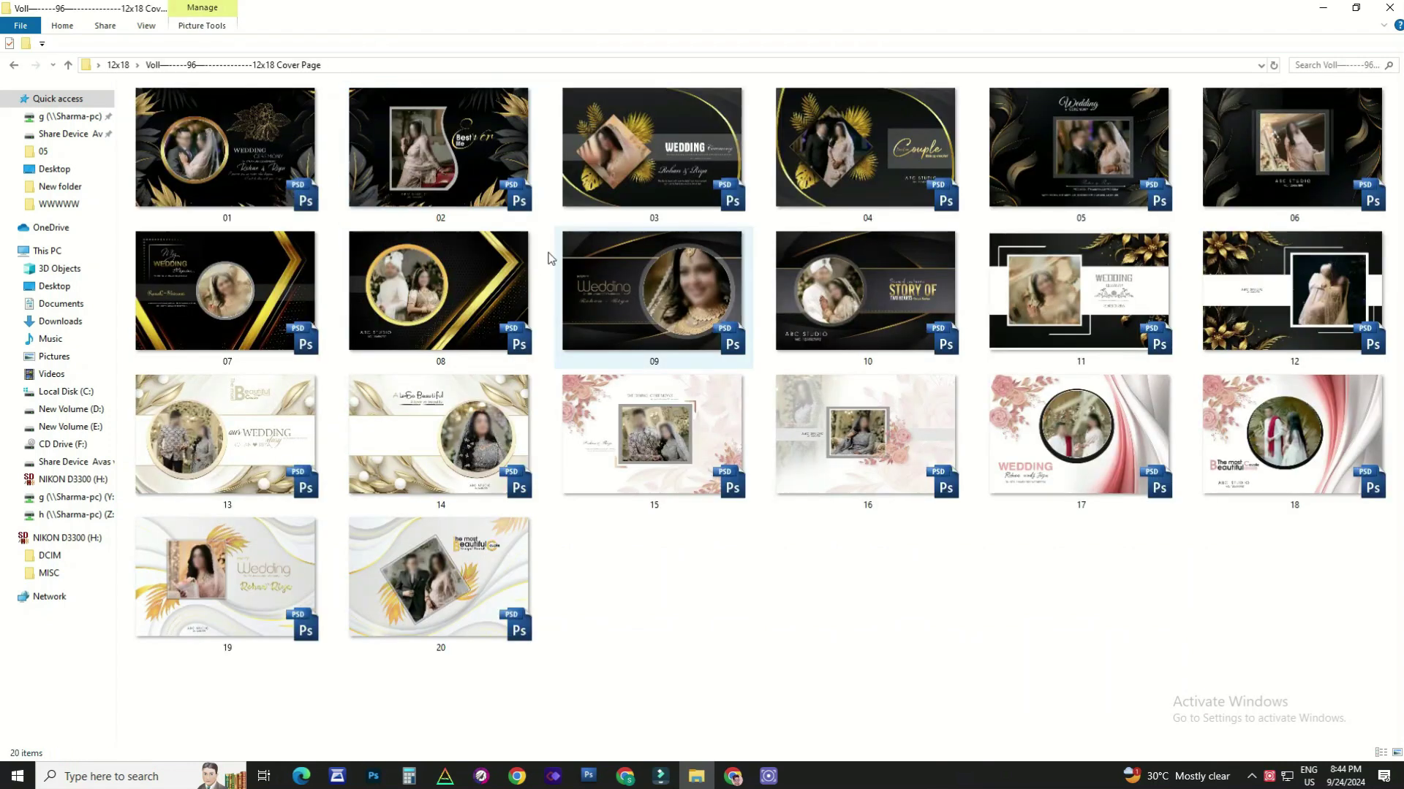
key(ctrl+a)
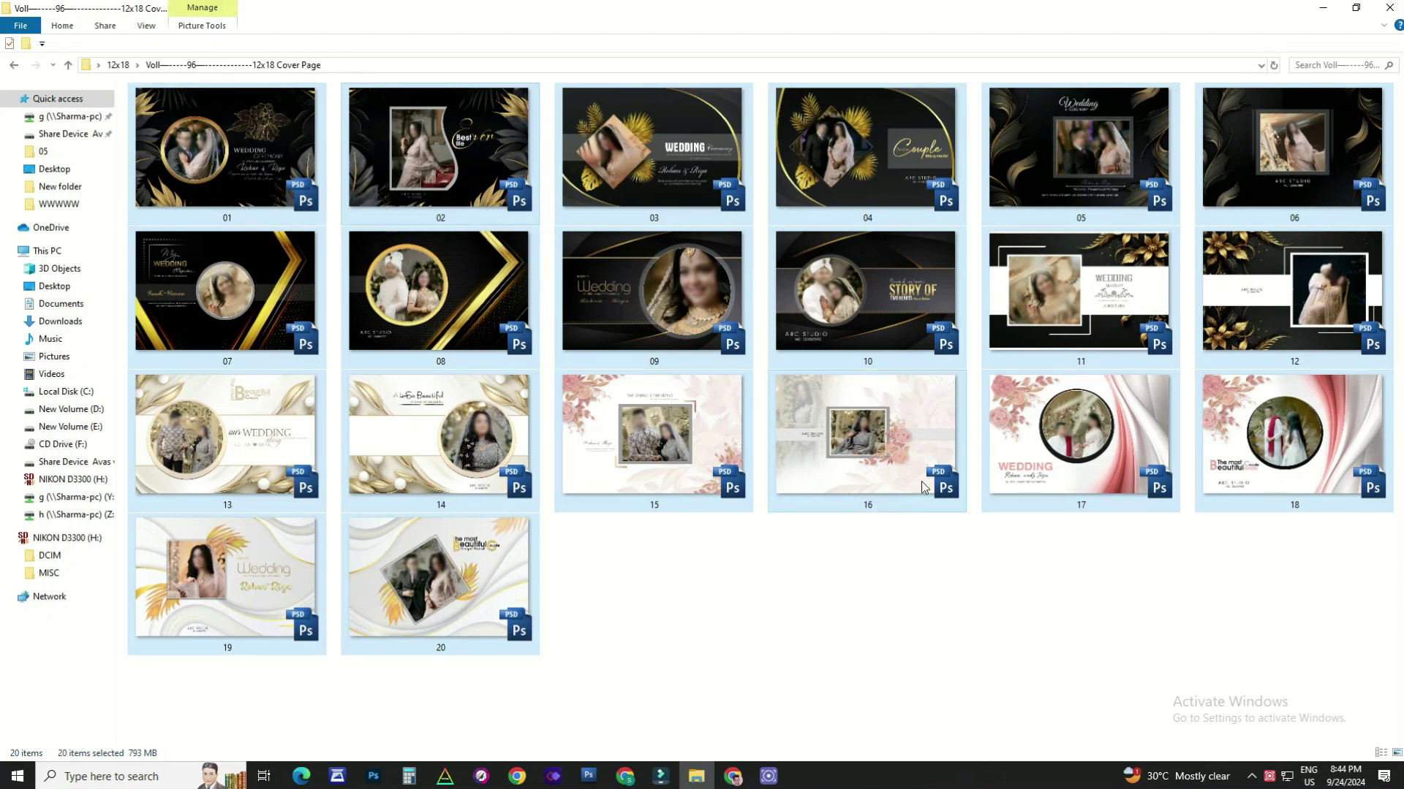
click(943, 467)
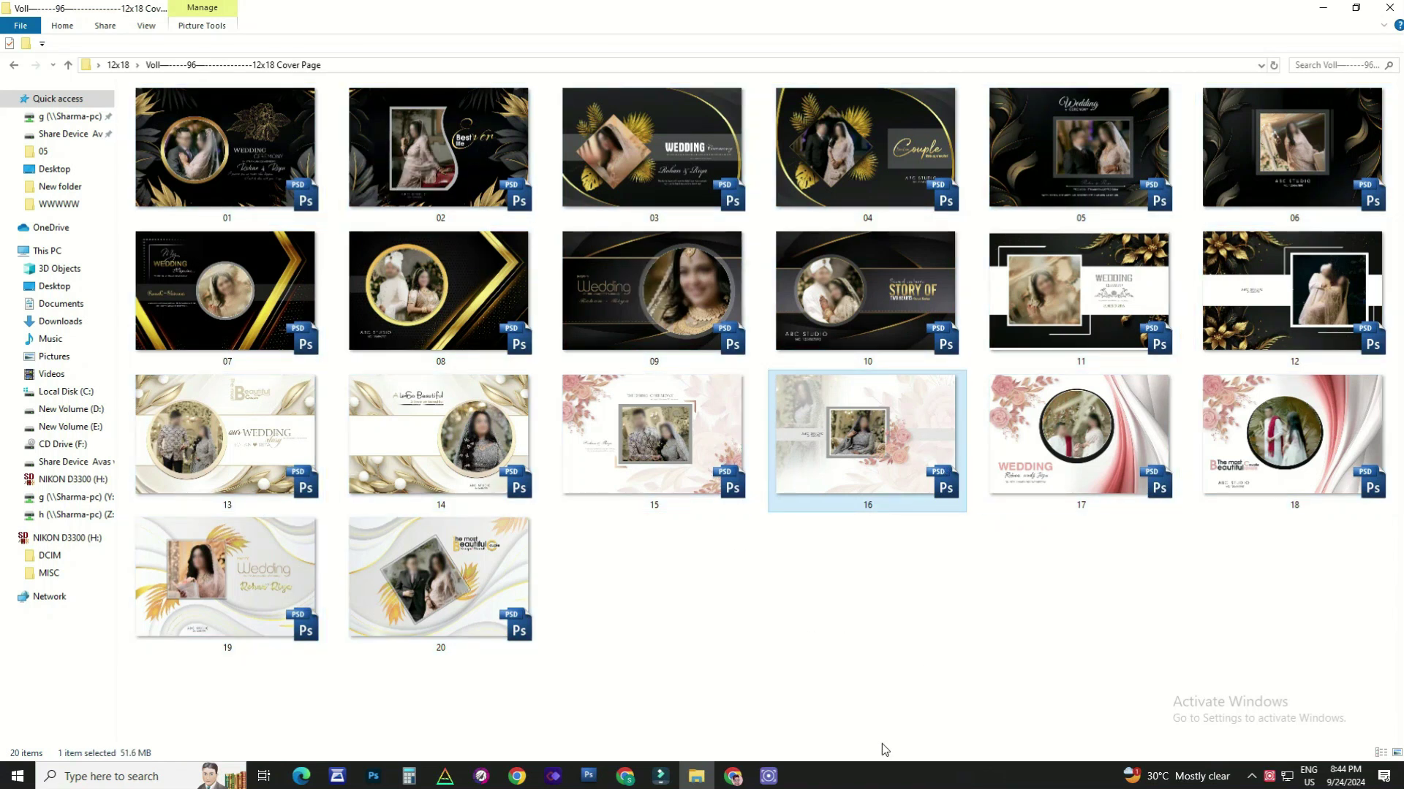
click(748, 586)
click(204, 137)
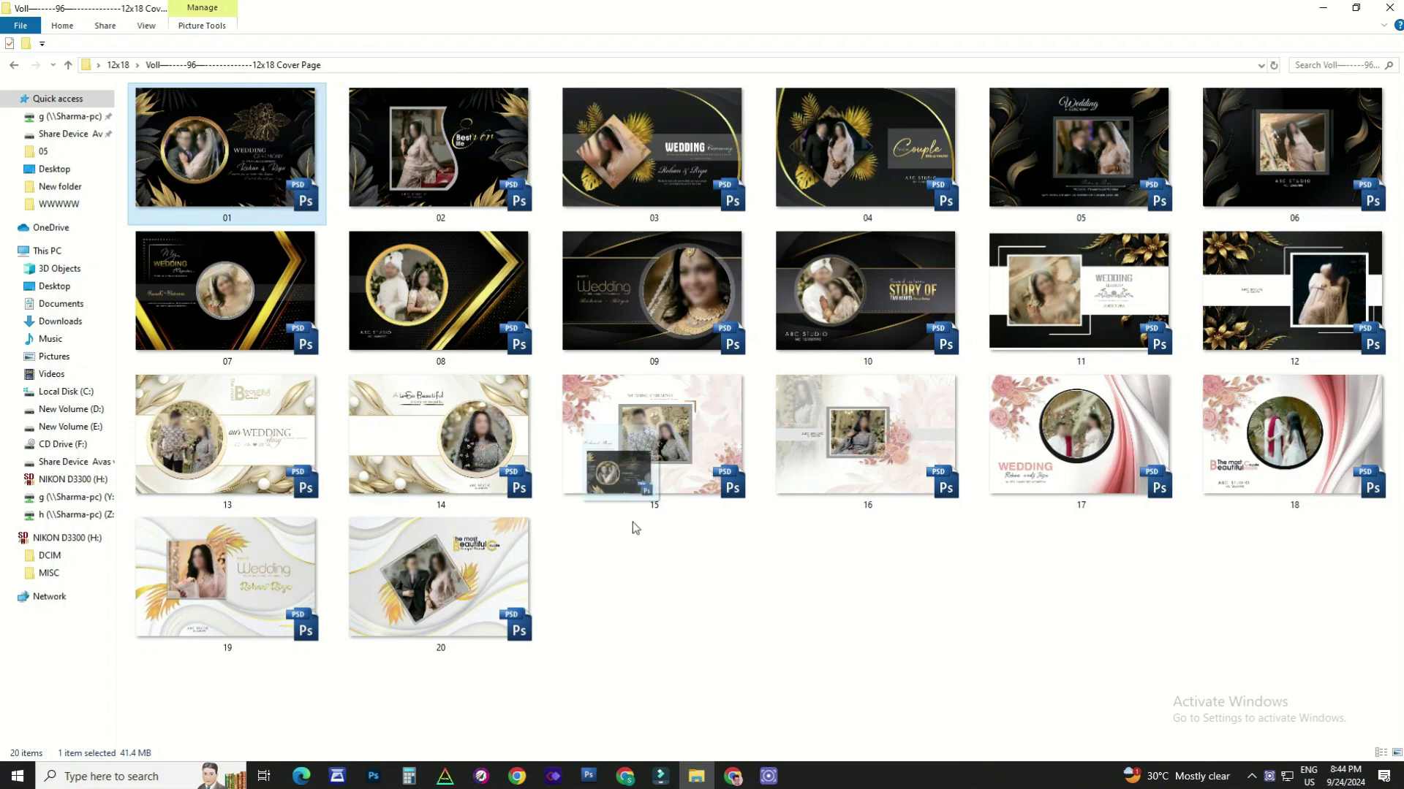
drag(594, 766, 745, 370)
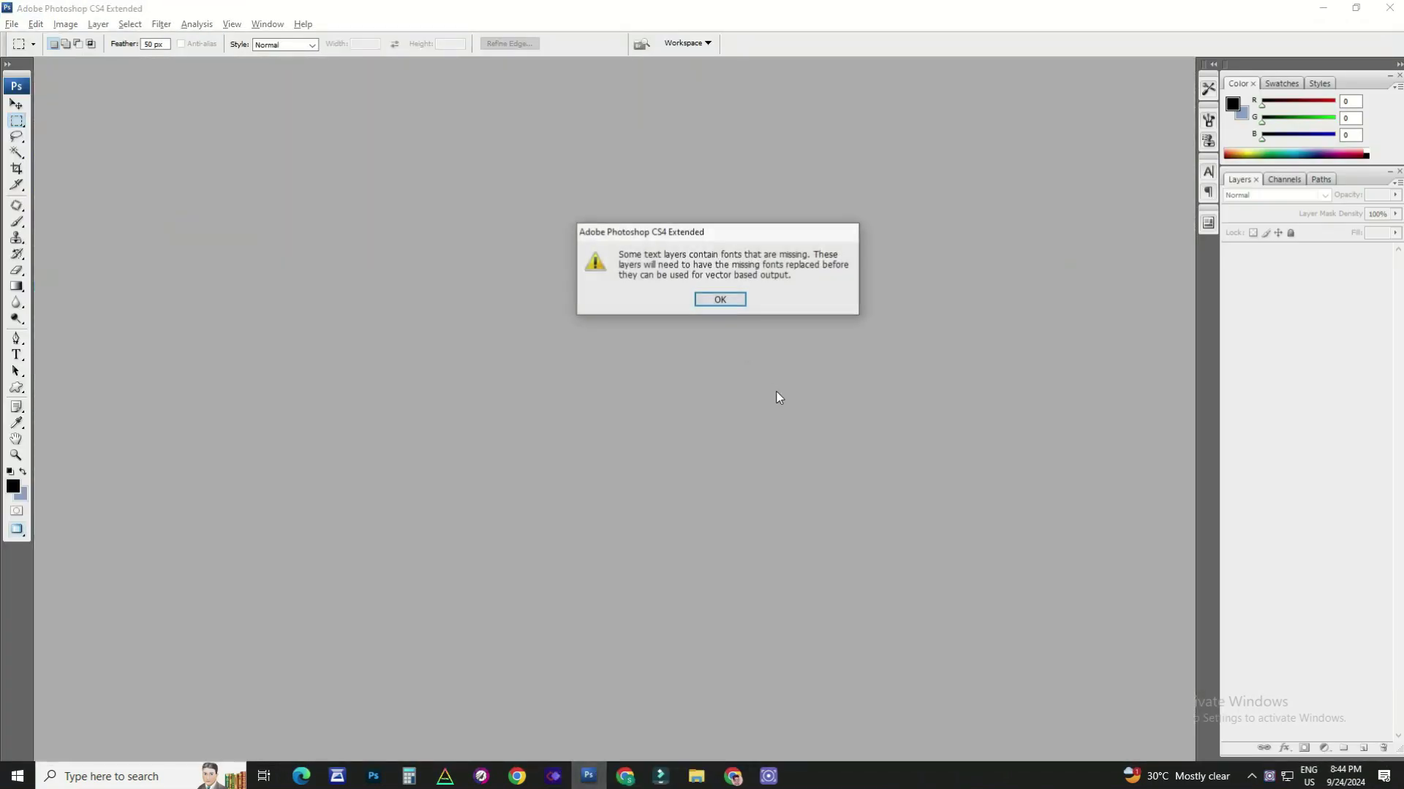
Delete the couple photo from template 01 and close it without saving
key(Return)
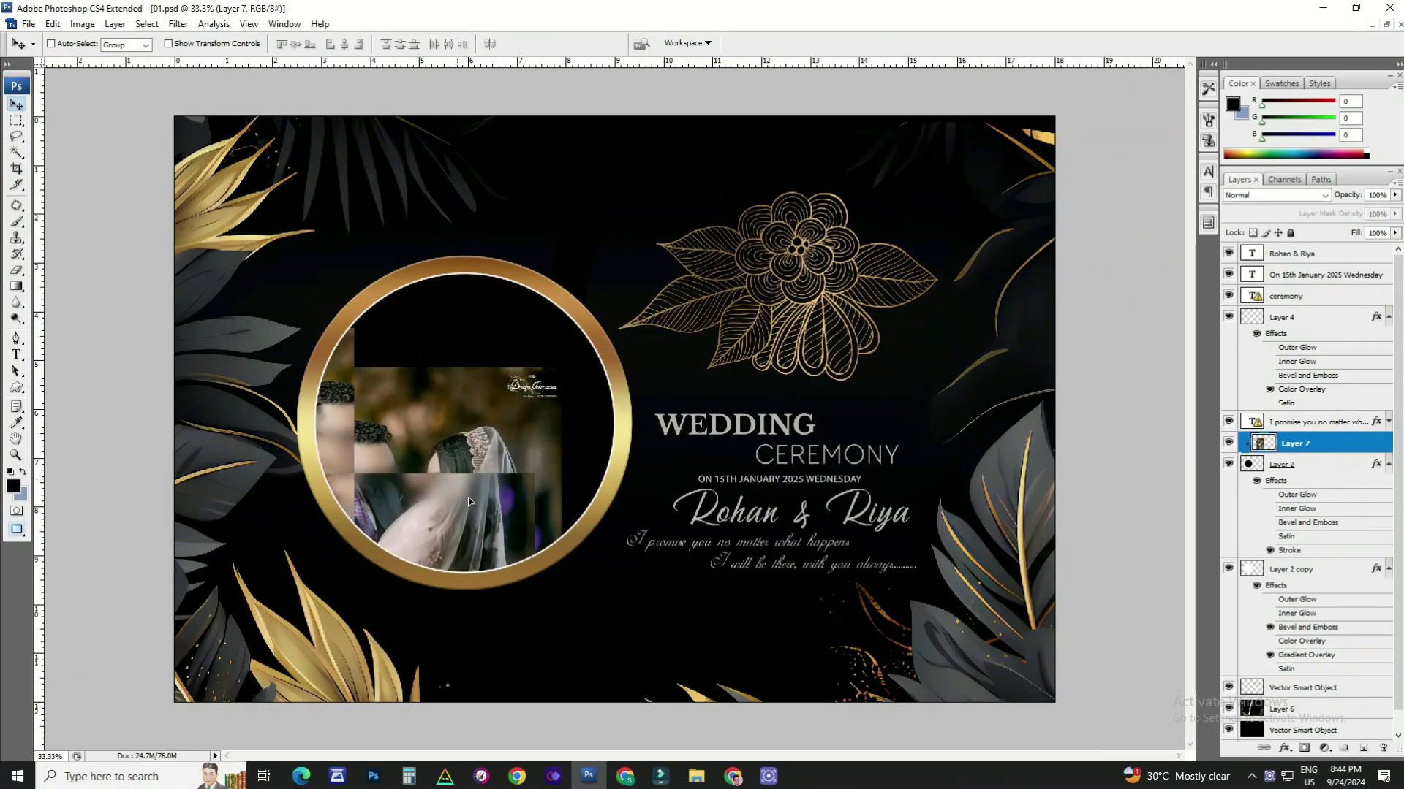
key(Delete)
scroll(740, 432, down, 2)
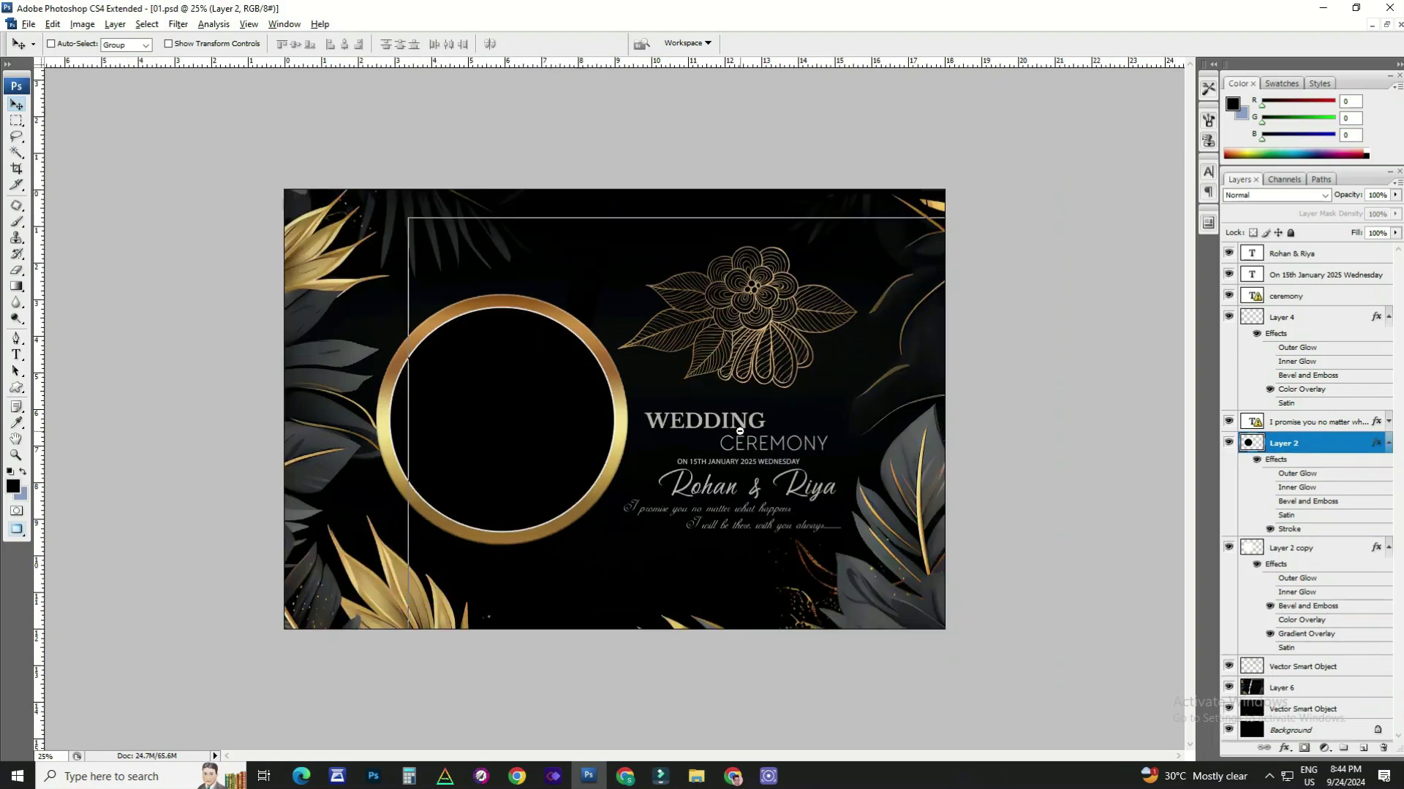
scroll(770, 618, up, 5)
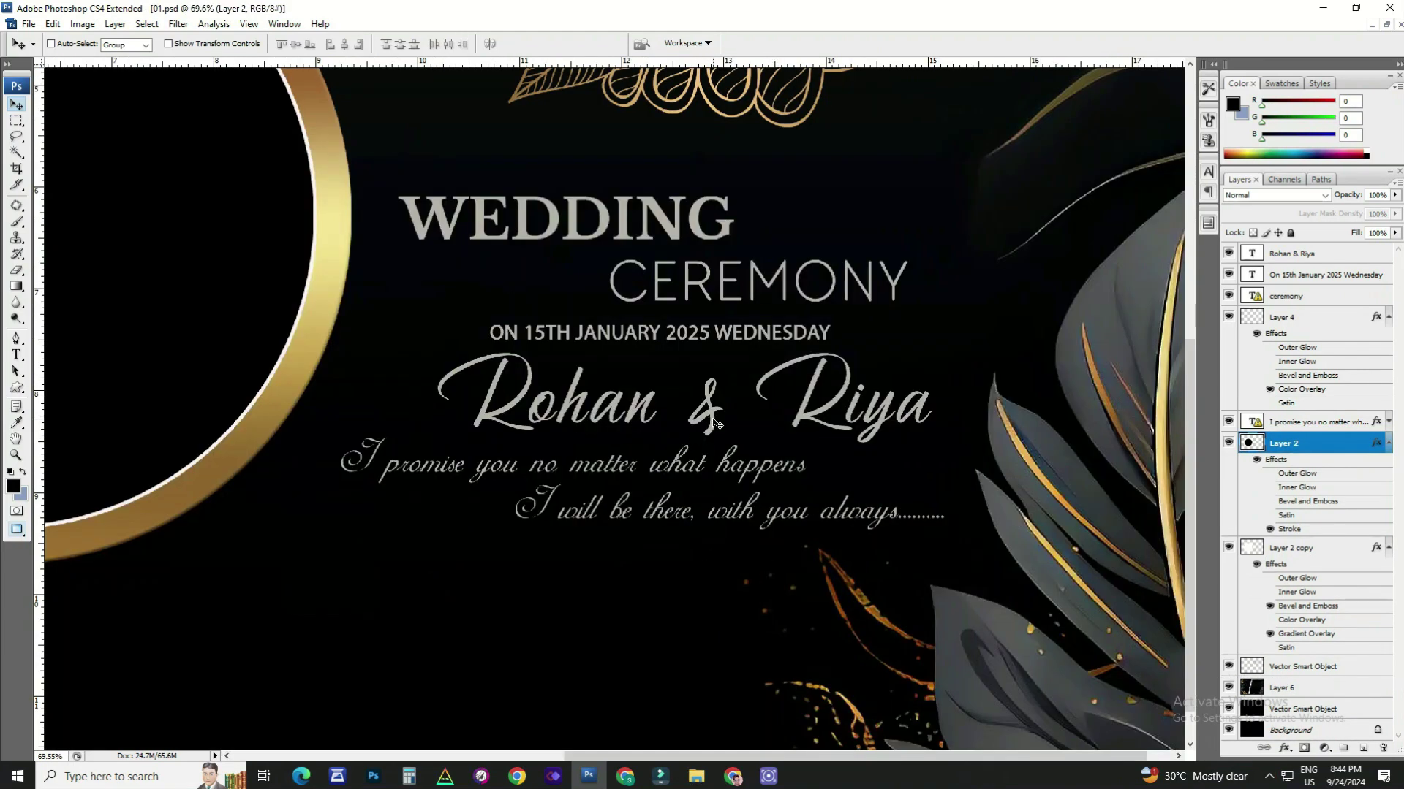
drag(715, 424, 720, 530)
key(ctrl+z)
scroll(707, 303, down, 4)
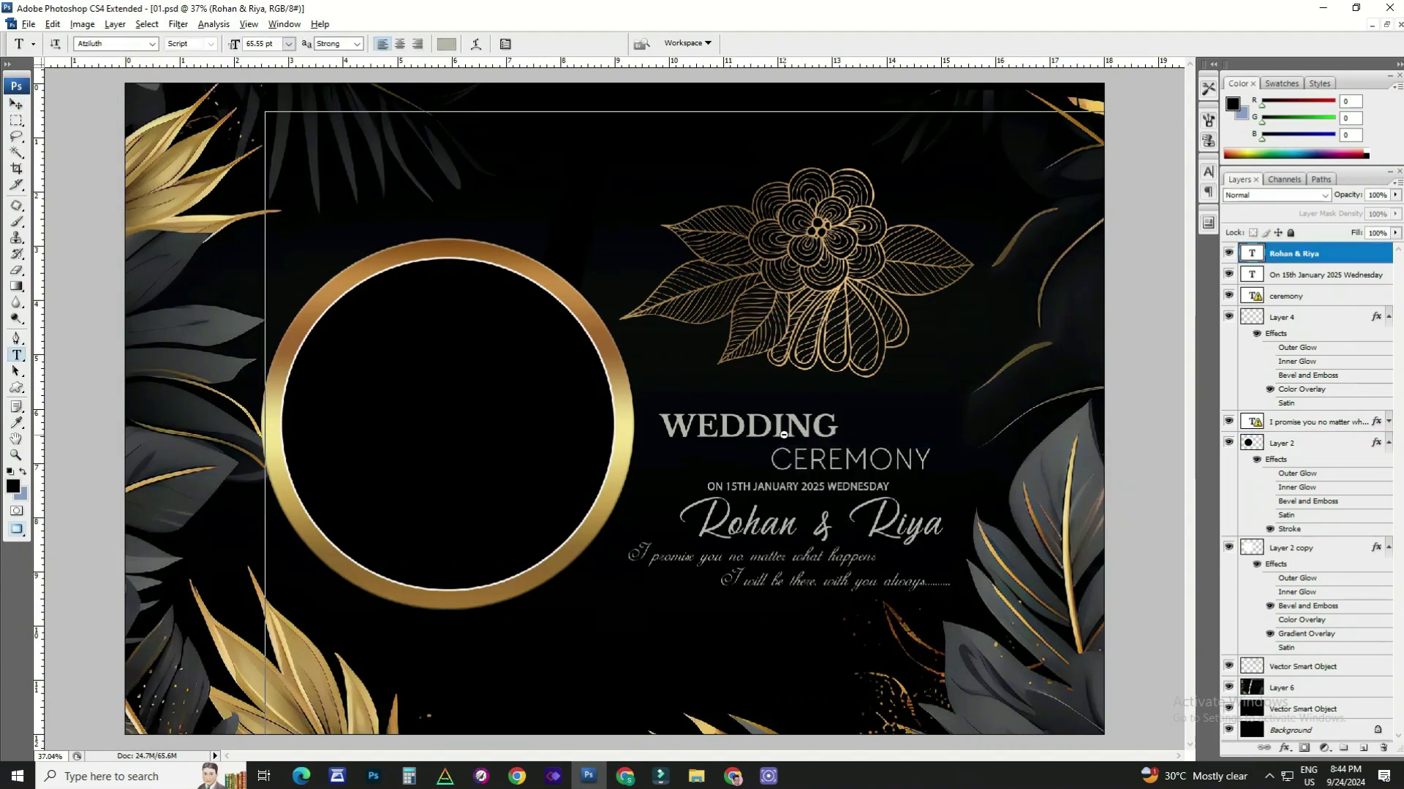
scroll(784, 435, down, 1)
key(ctrl+w)
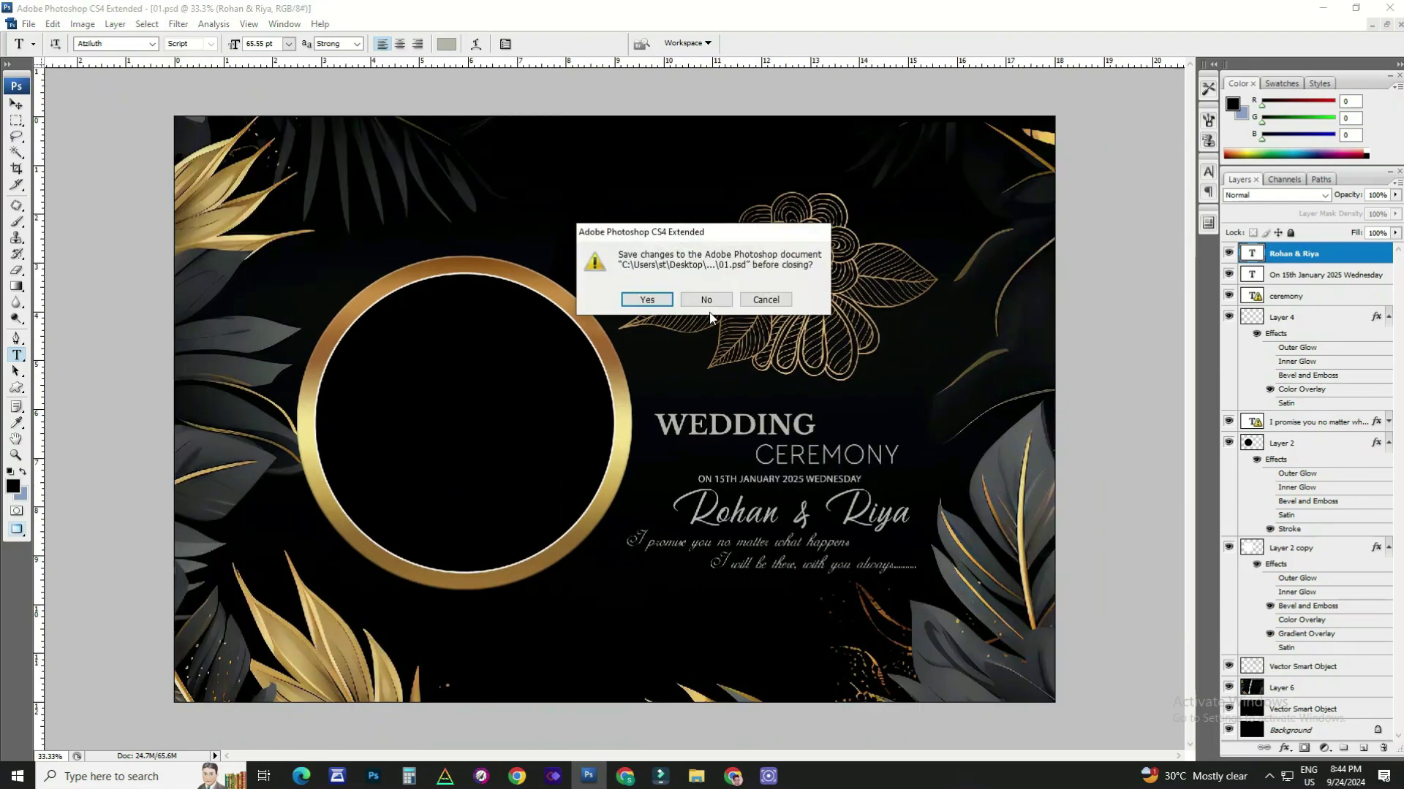
click(706, 300)
Open template 02 and try deleting its sample photo Layer 7, then undo
drag(439, 151, 601, 409)
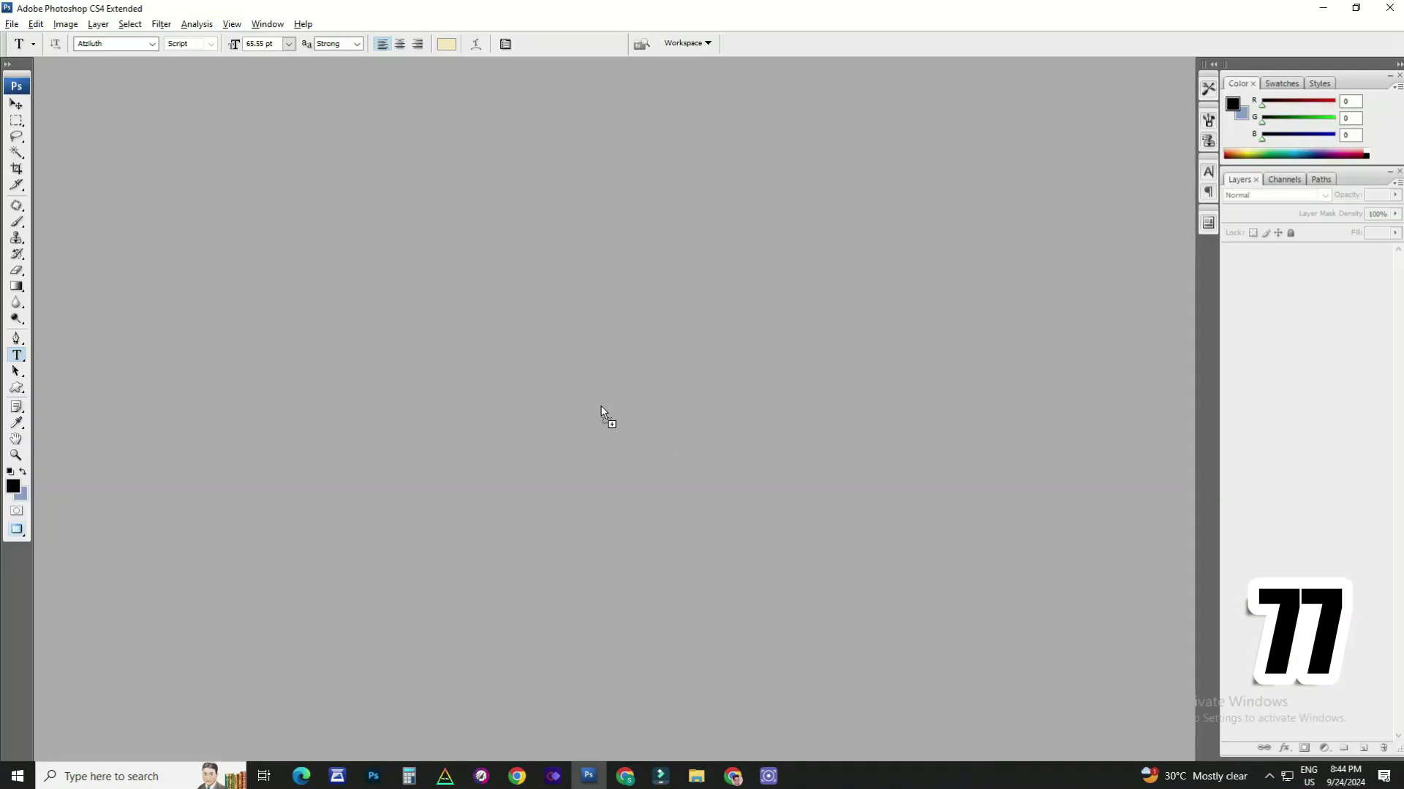
click(717, 301)
key(v)
right_click(556, 376)
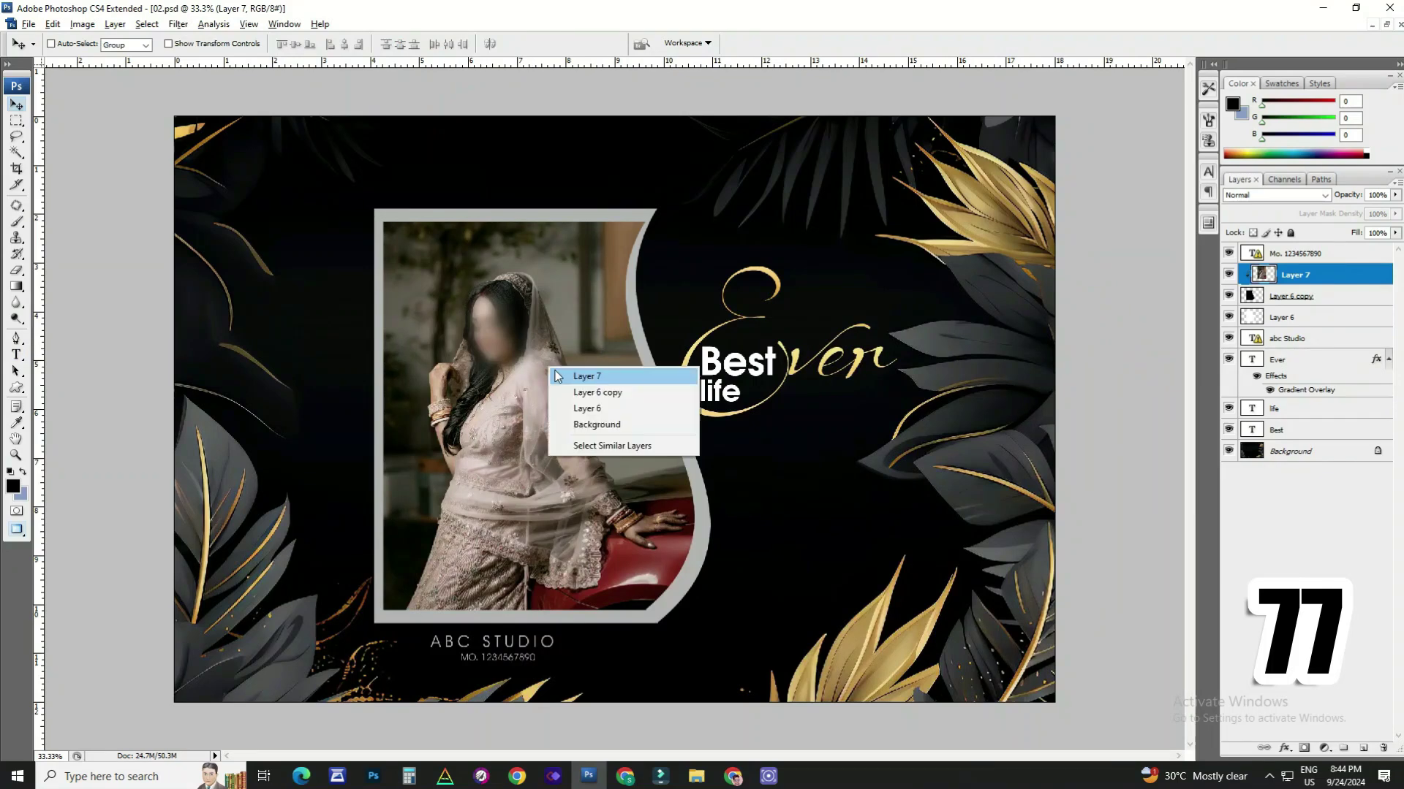
click(555, 377)
key(Delete)
drag(554, 418, 748, 444)
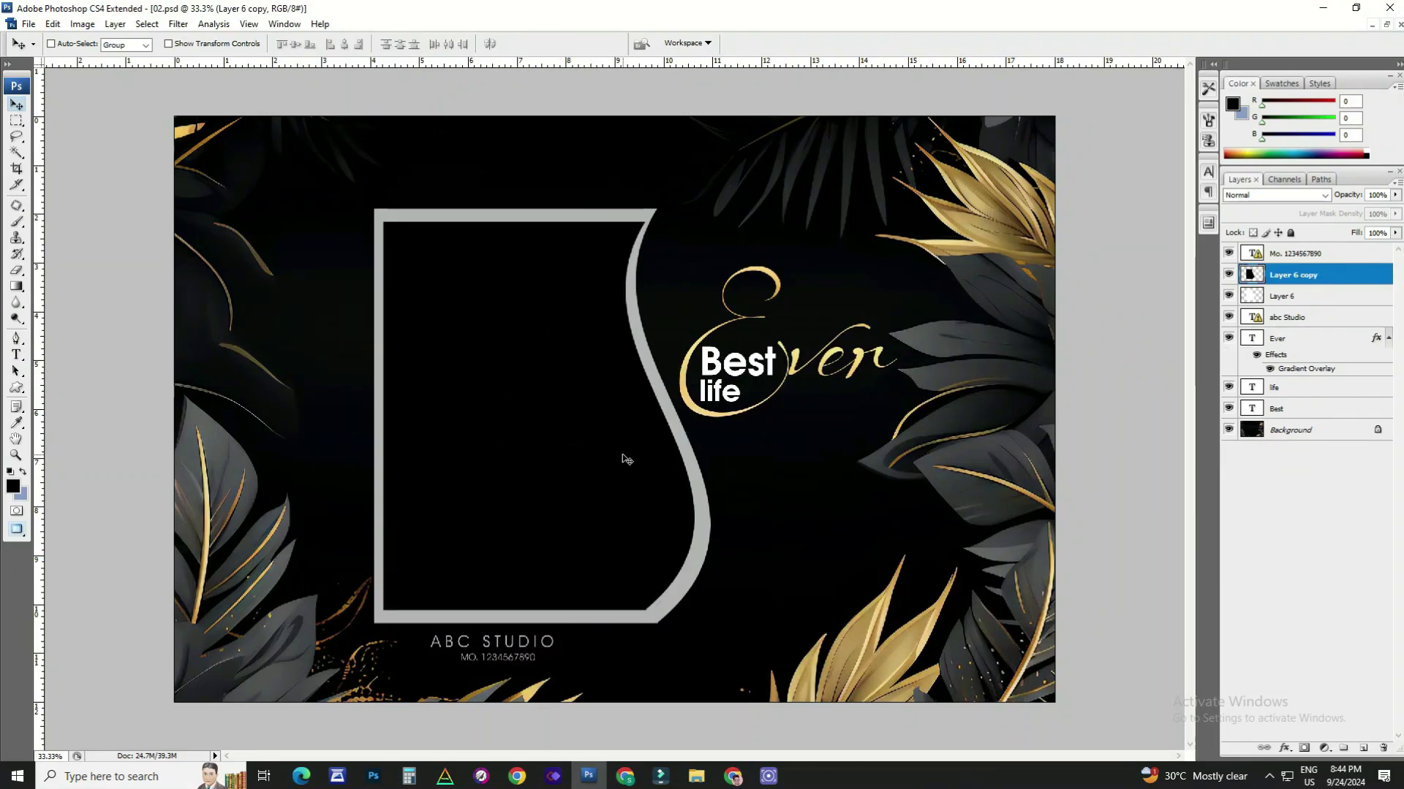
key(ctrl+z)
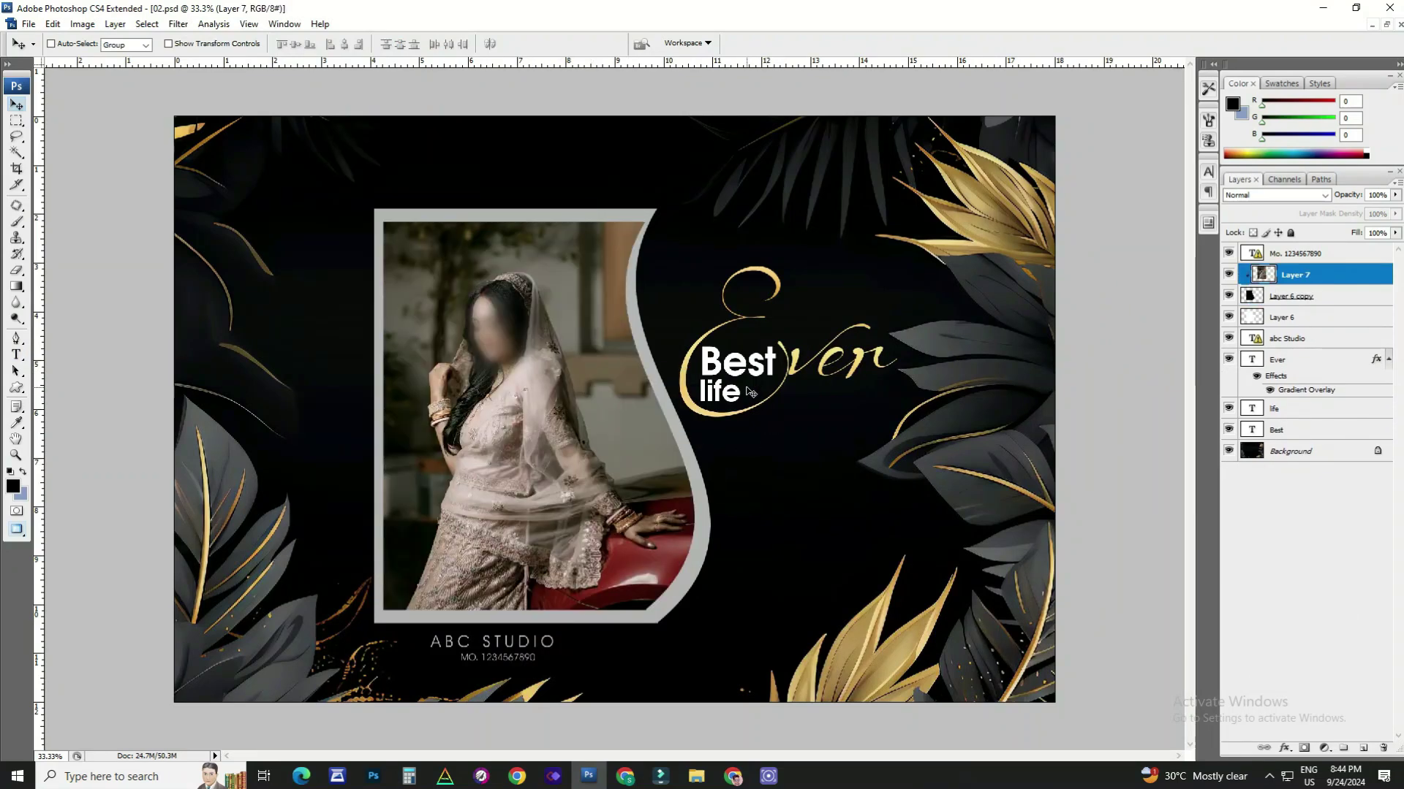
Delete template 02's sample photo, test moving the Best Life Ever text, and close
right_click(585, 384)
click(593, 392)
key(Delete)
right_click(735, 374)
click(752, 381)
drag(752, 381, 708, 419)
key(ctrl+z)
click(753, 402)
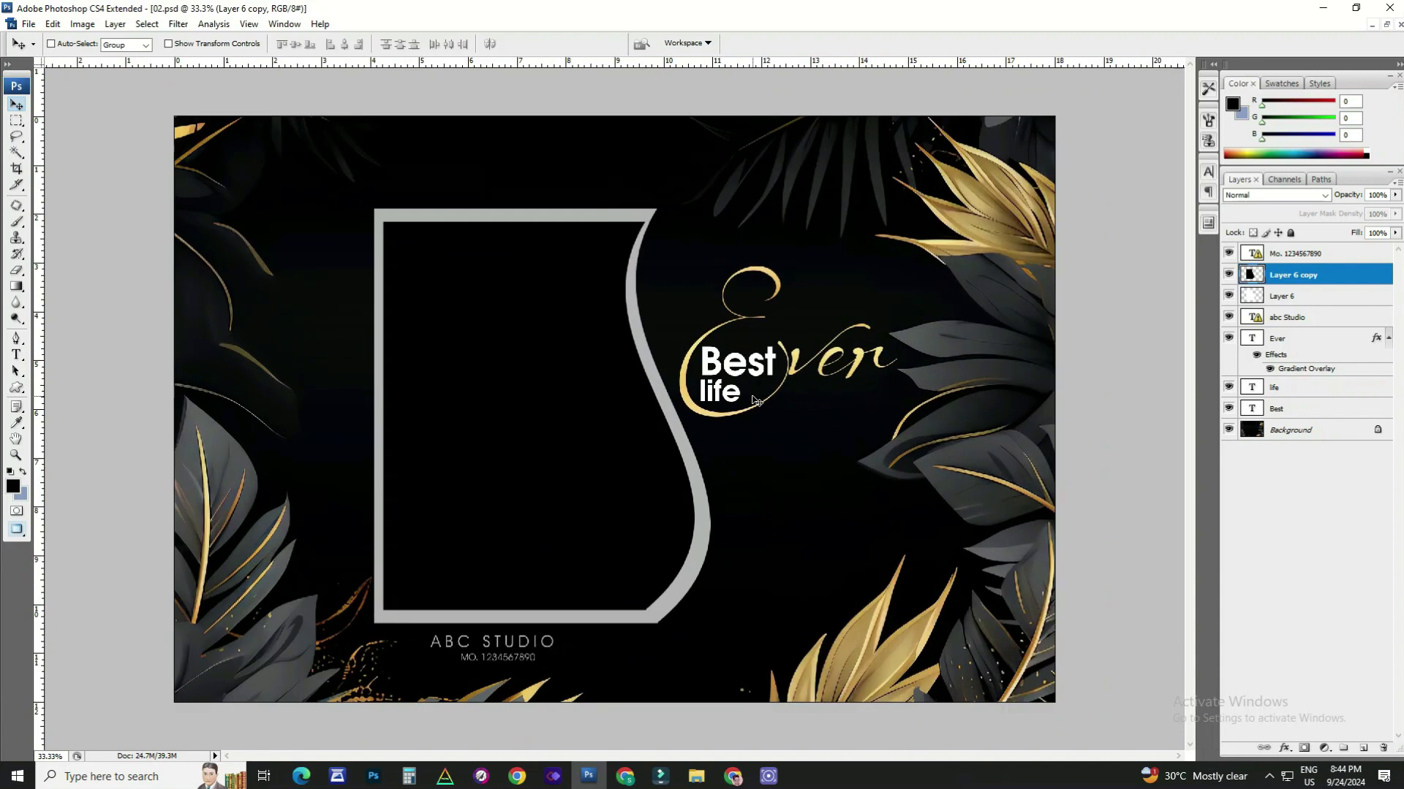
key(ctrl+q)
Discard changes to 02, open template 03 and delete its diamond photo
key(n)
double_click(646, 293)
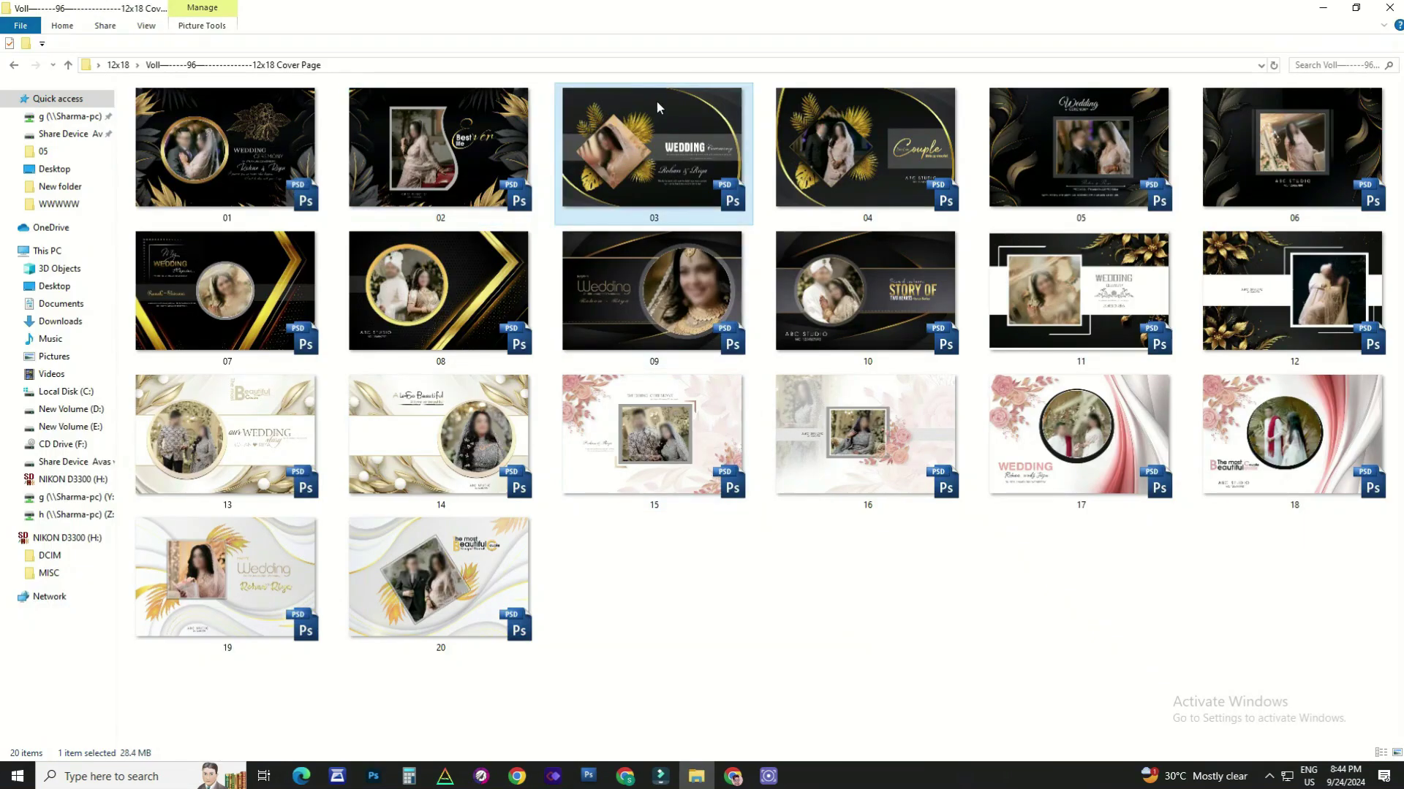
click(752, 330)
right_click(524, 299)
click(549, 302)
key(Delete)
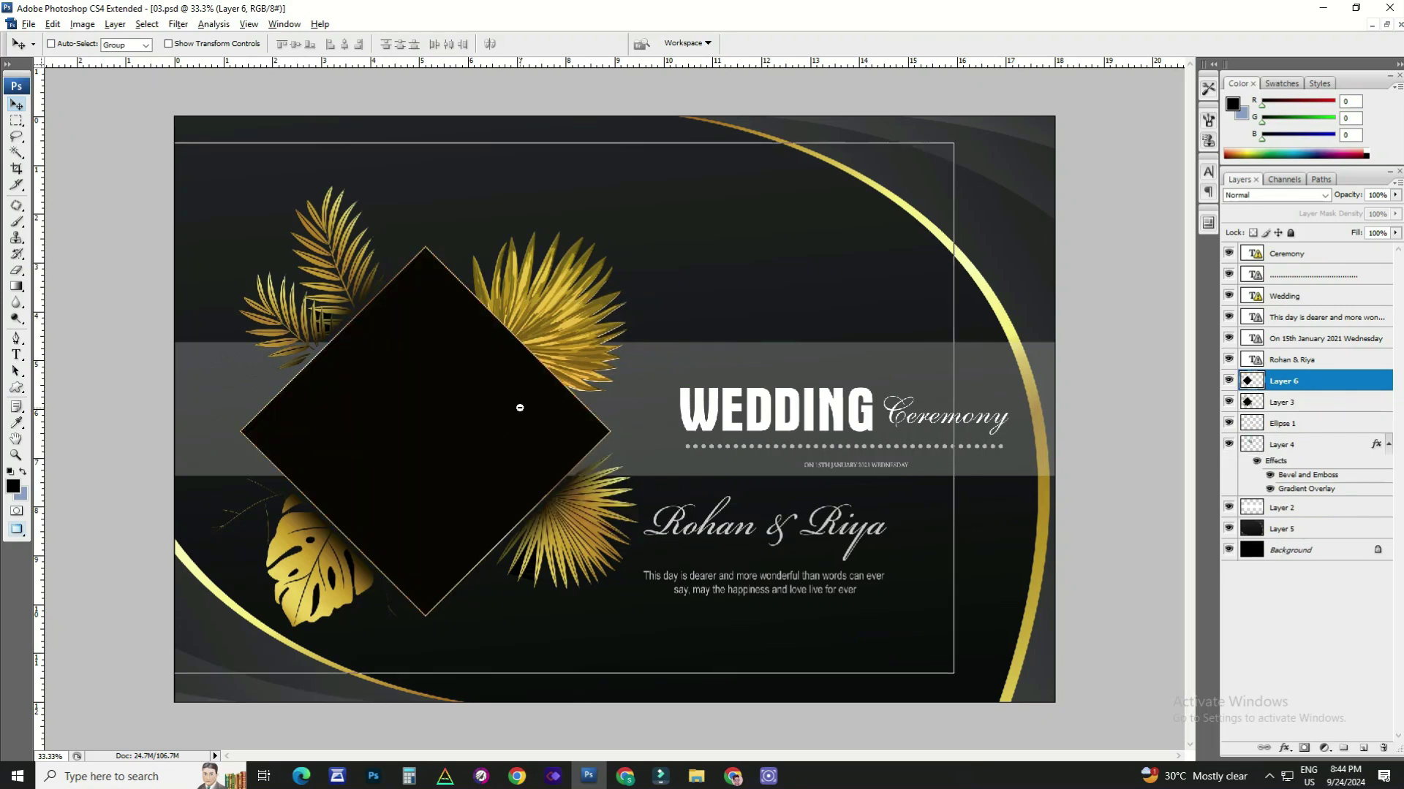
Fit and zoom template 03 to preview it, then close without saving
drag(642, 287, 971, 653)
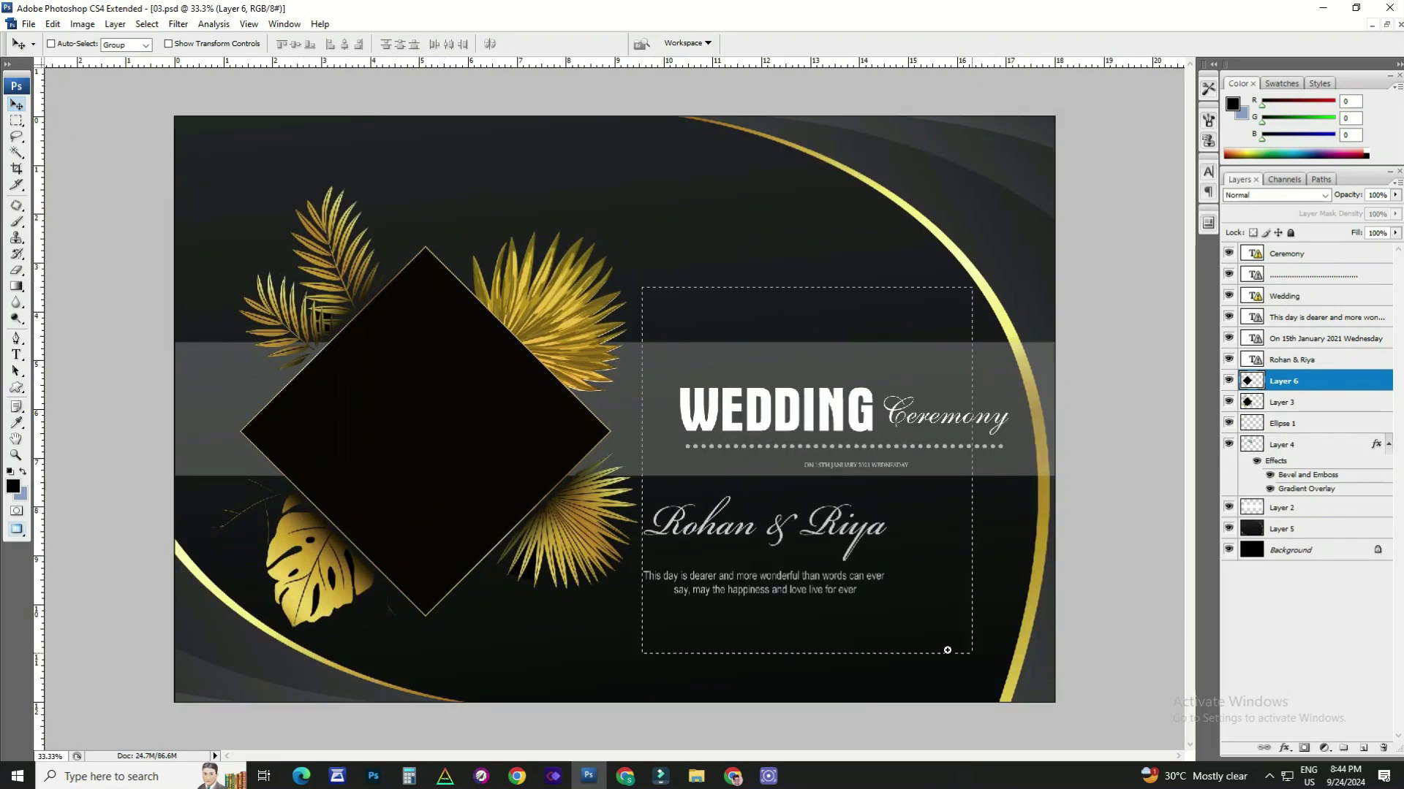
right_click(775, 326)
click(786, 333)
alt+click(784, 337)
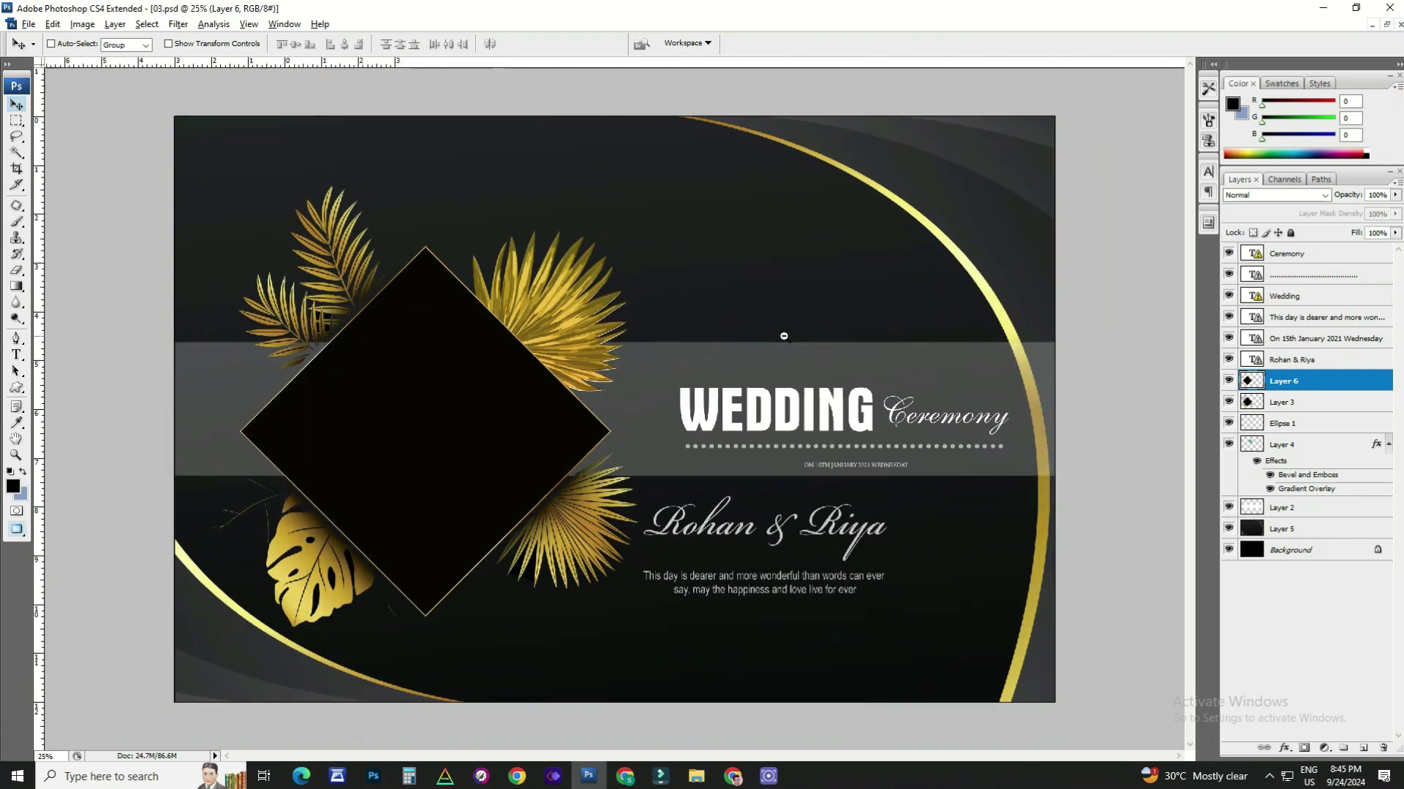
alt+click(745, 370)
key(ctrl+z)
key(ctrl+z)
key(ctrl+z)
key(ctrl+z)
click(736, 373)
key(ctrl+w)
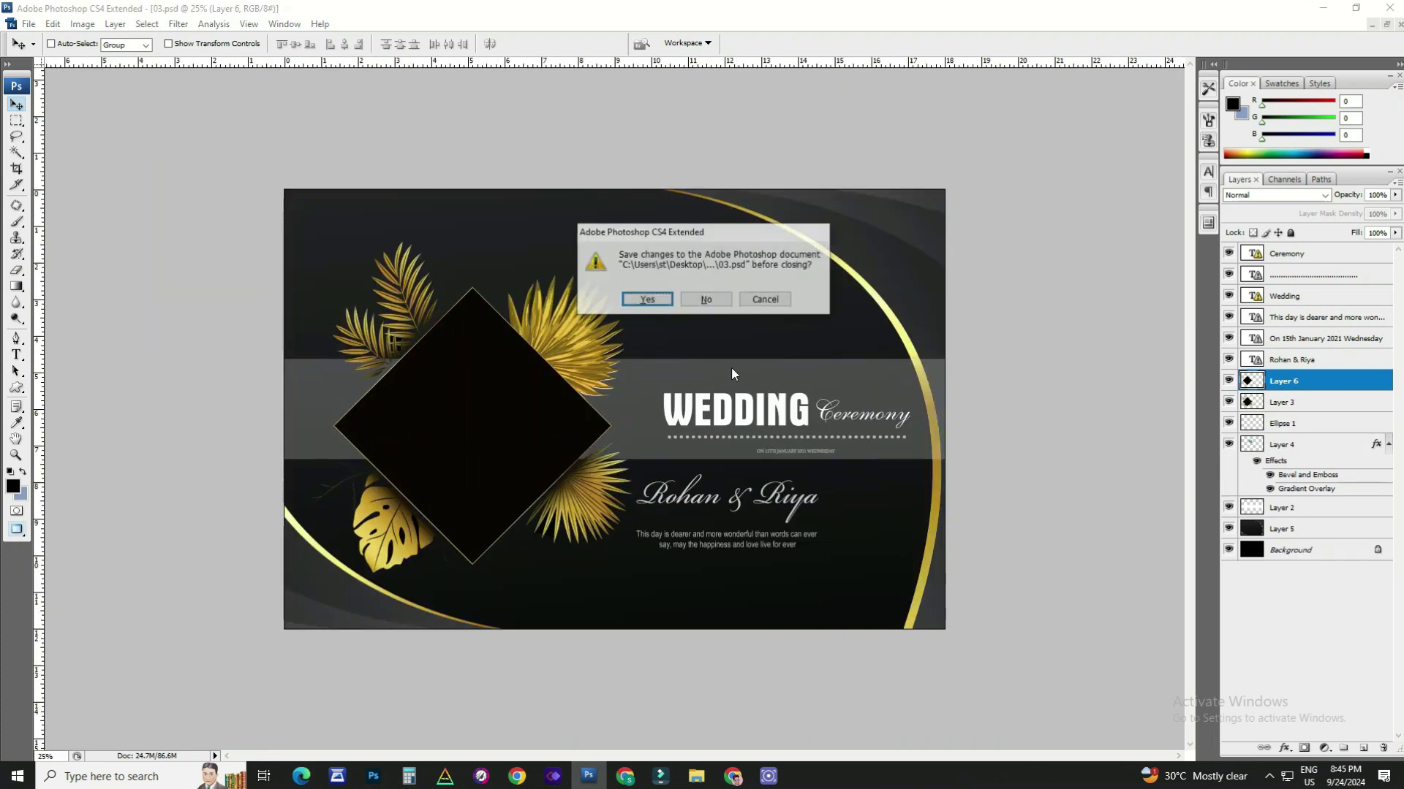
click(719, 300)
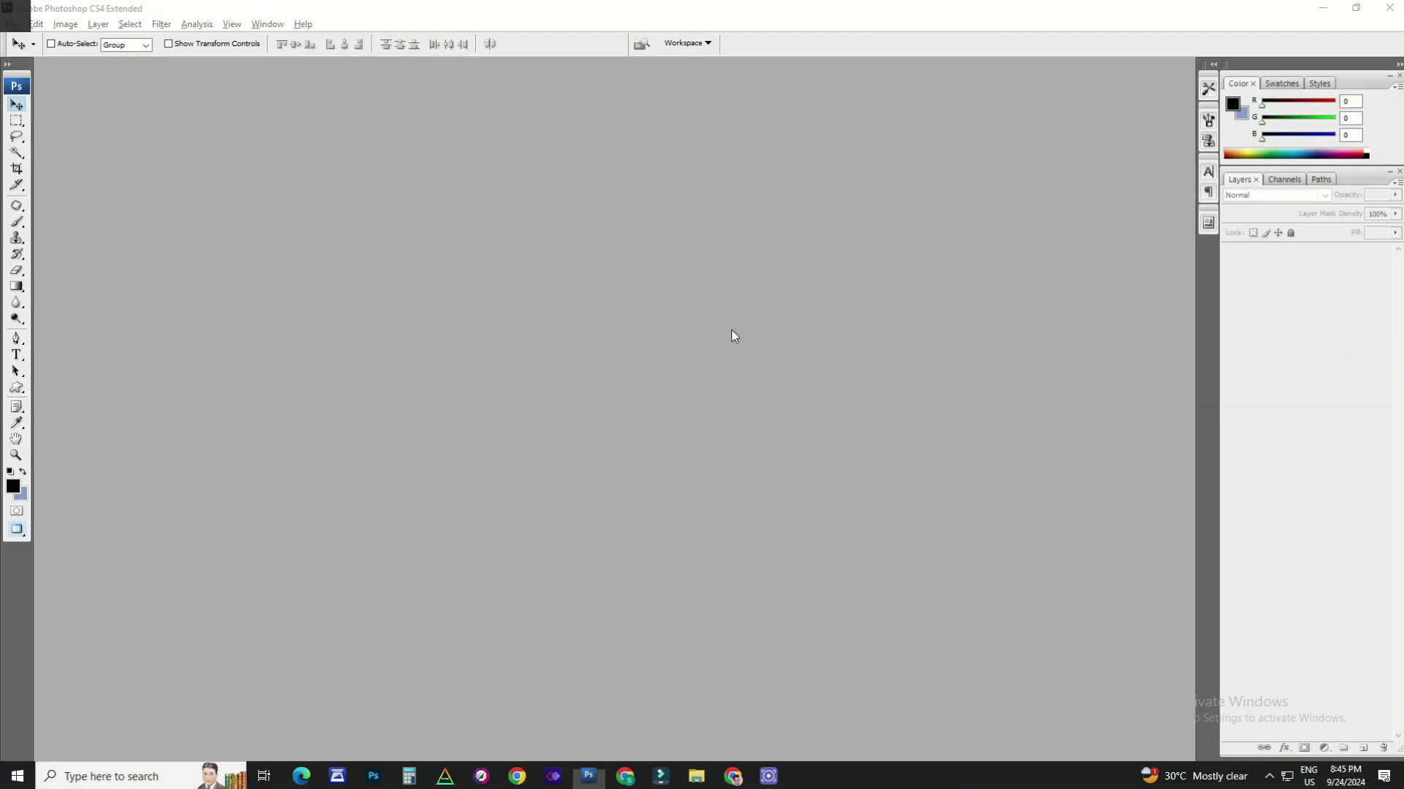
Open template 04 and remove the couple photo Layer 9 from the diamond
key(alt+Tab)
click(870, 139)
double_click(870, 139)
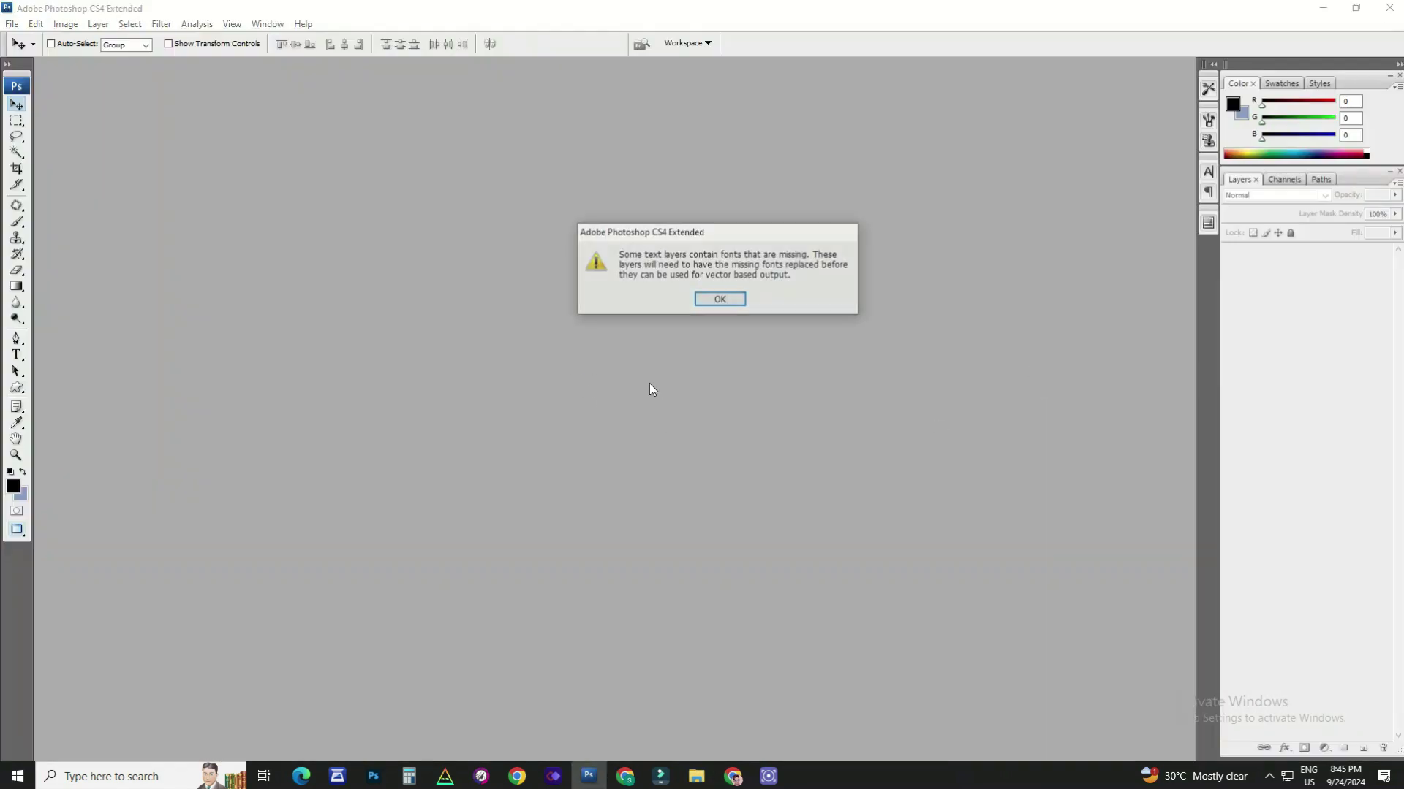
key(Return)
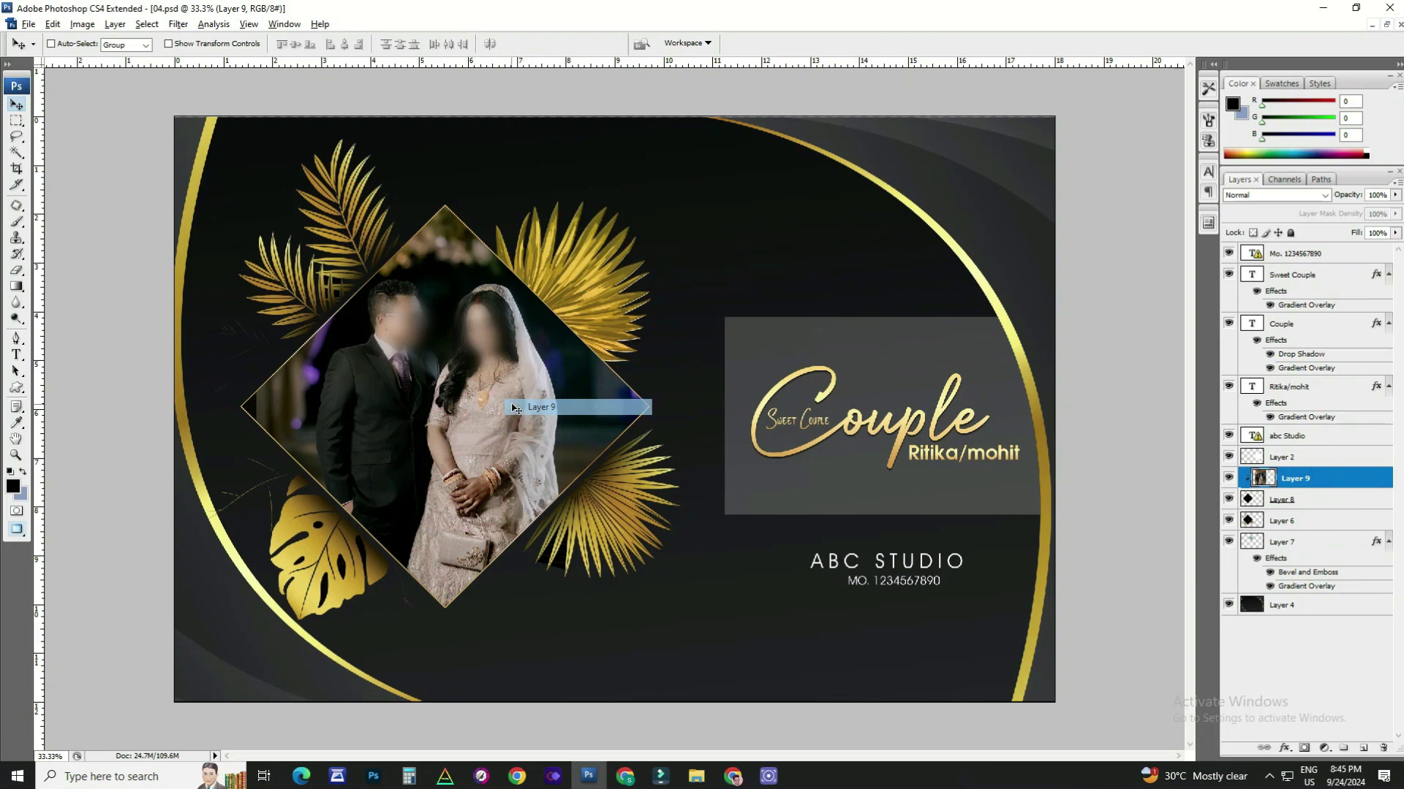
drag(516, 409, 513, 409)
key(Delete)
scroll(765, 438, down, 3)
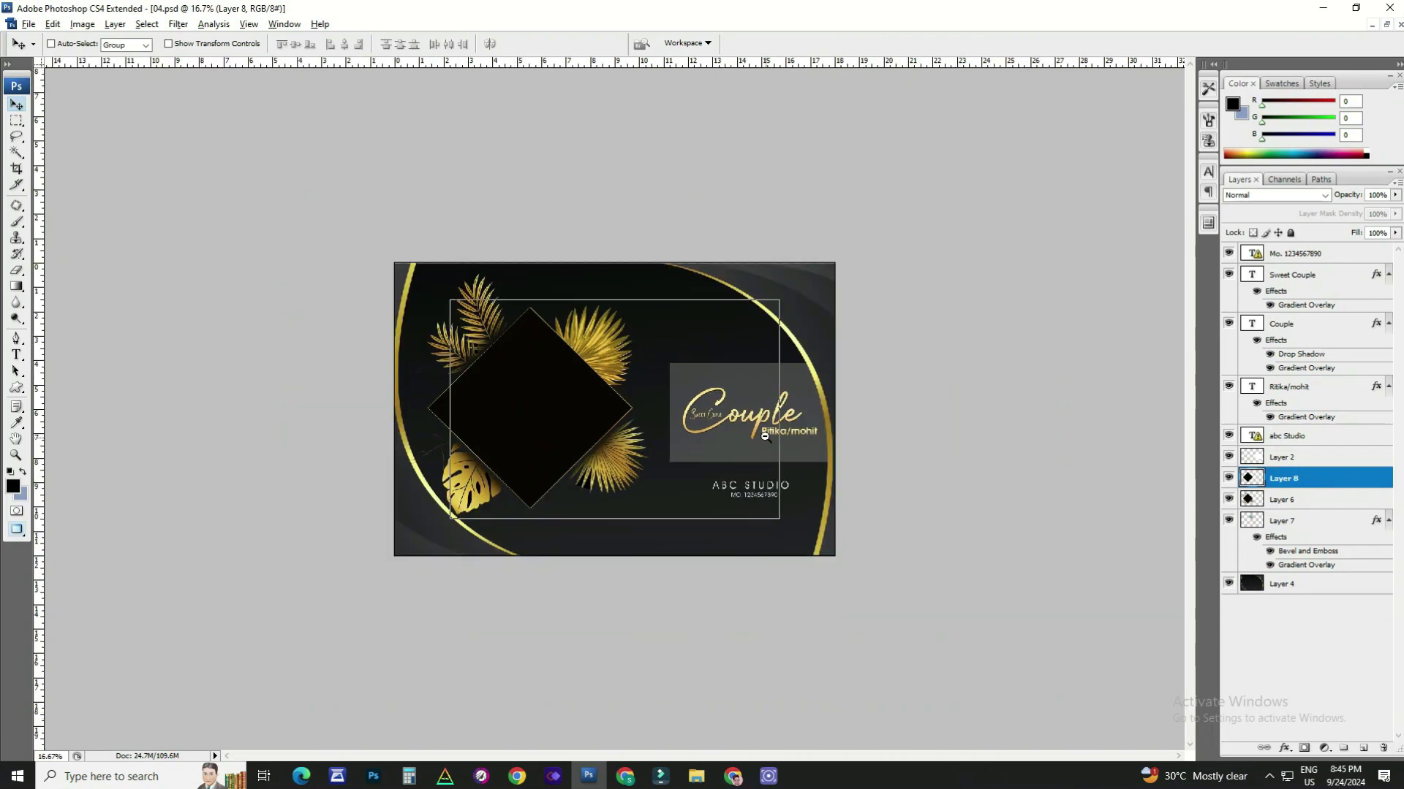
scroll(702, 410, up, 4)
Test a white fill on the diamond, undo, and try editing the Couple text
right_click(499, 387)
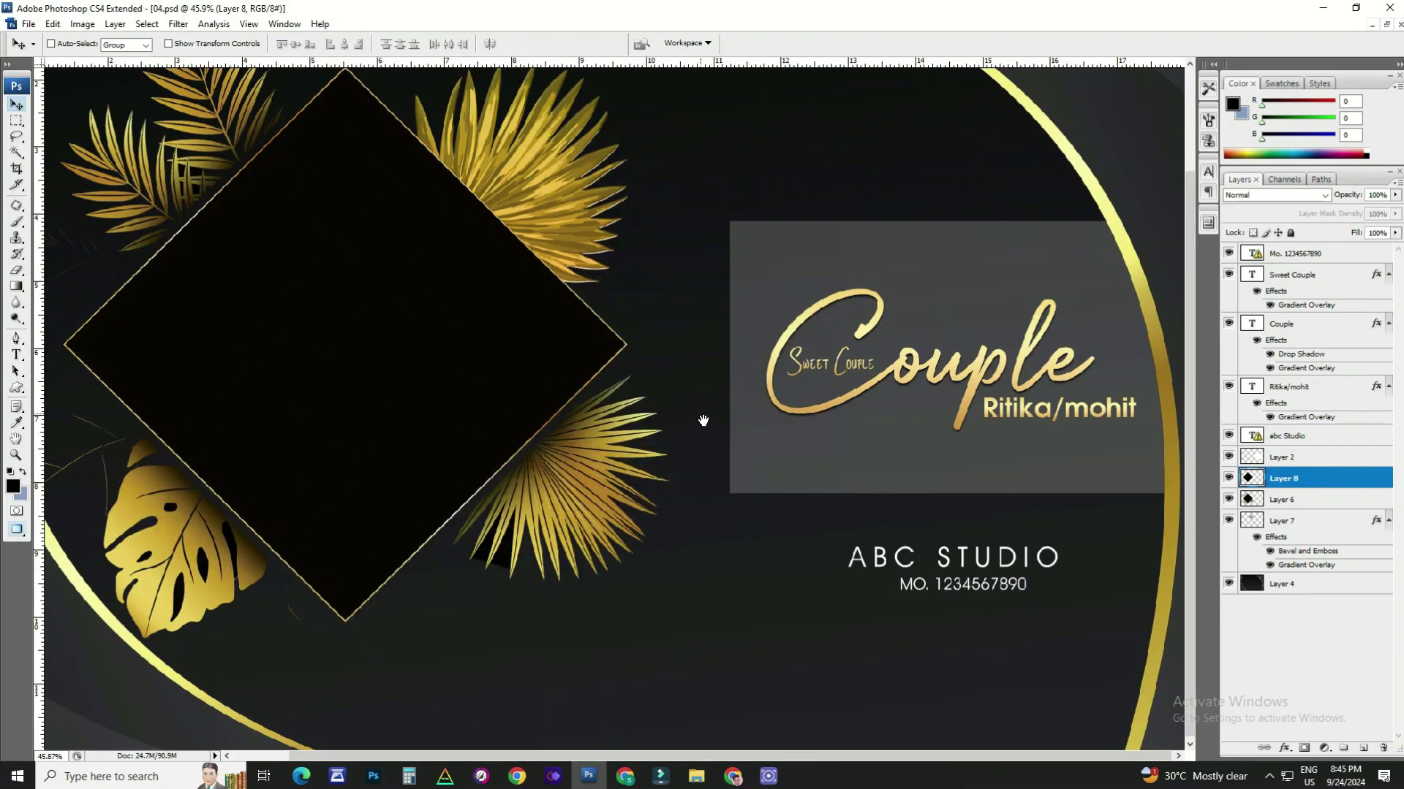
key(ctrl+i)
key(ctrl+z)
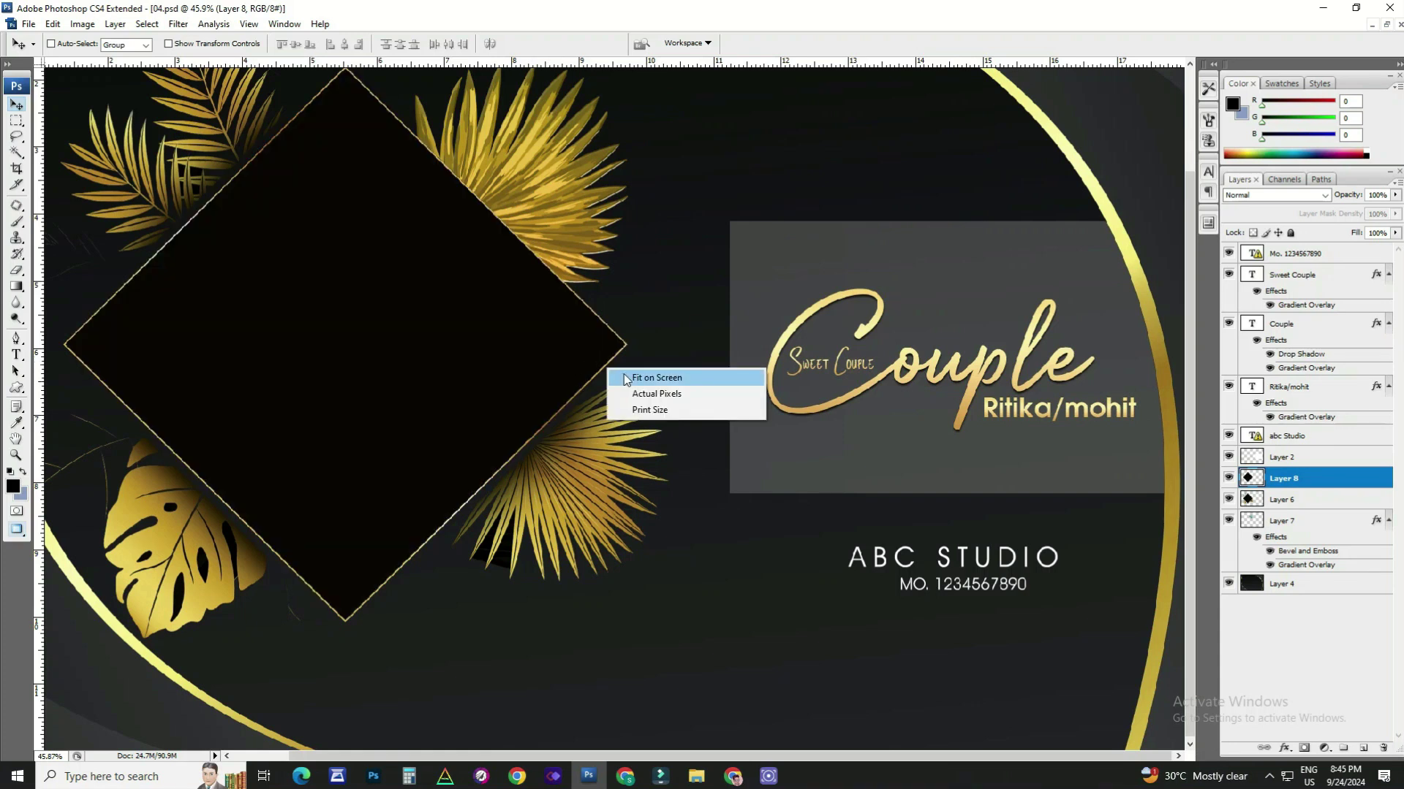
click(630, 378)
click(947, 587)
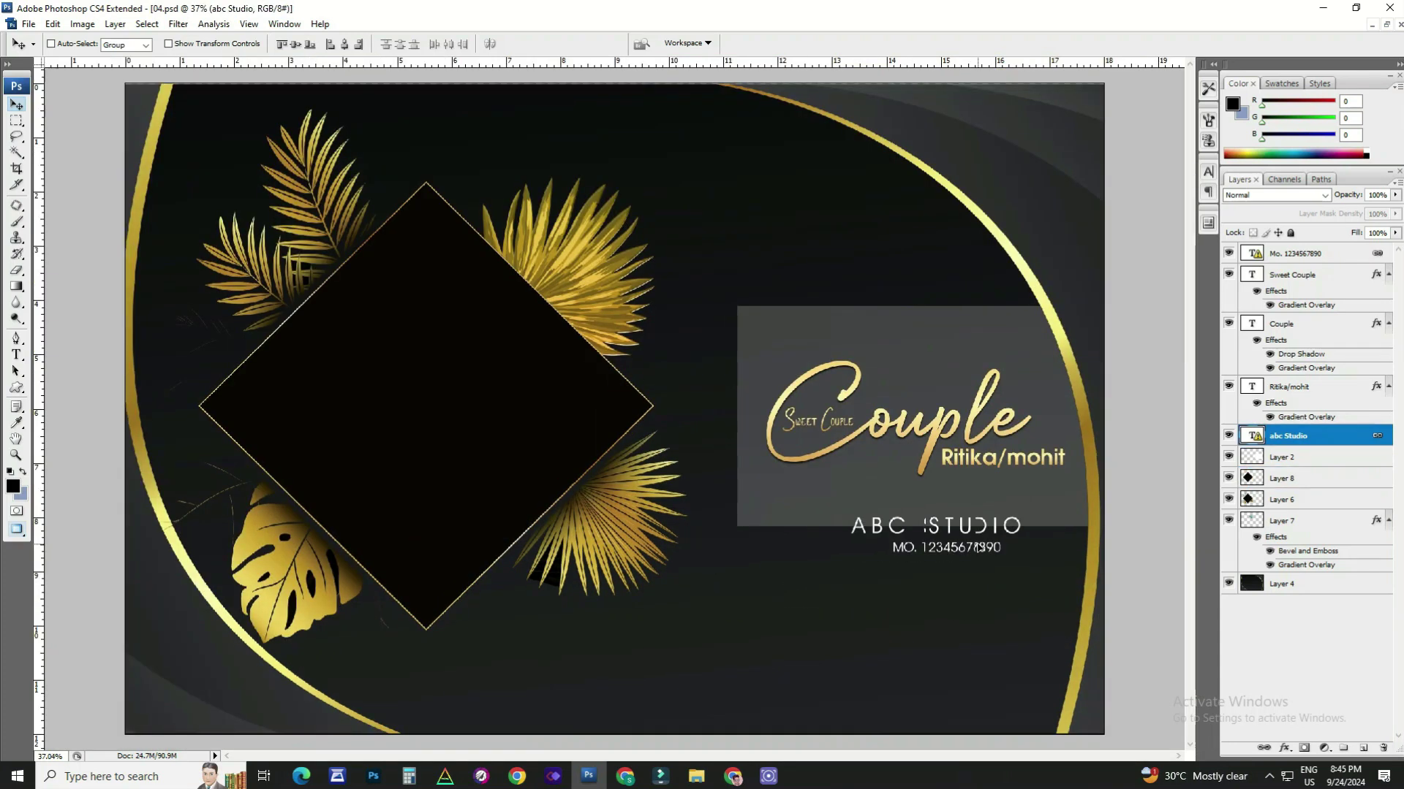
ctrl+click(945, 435)
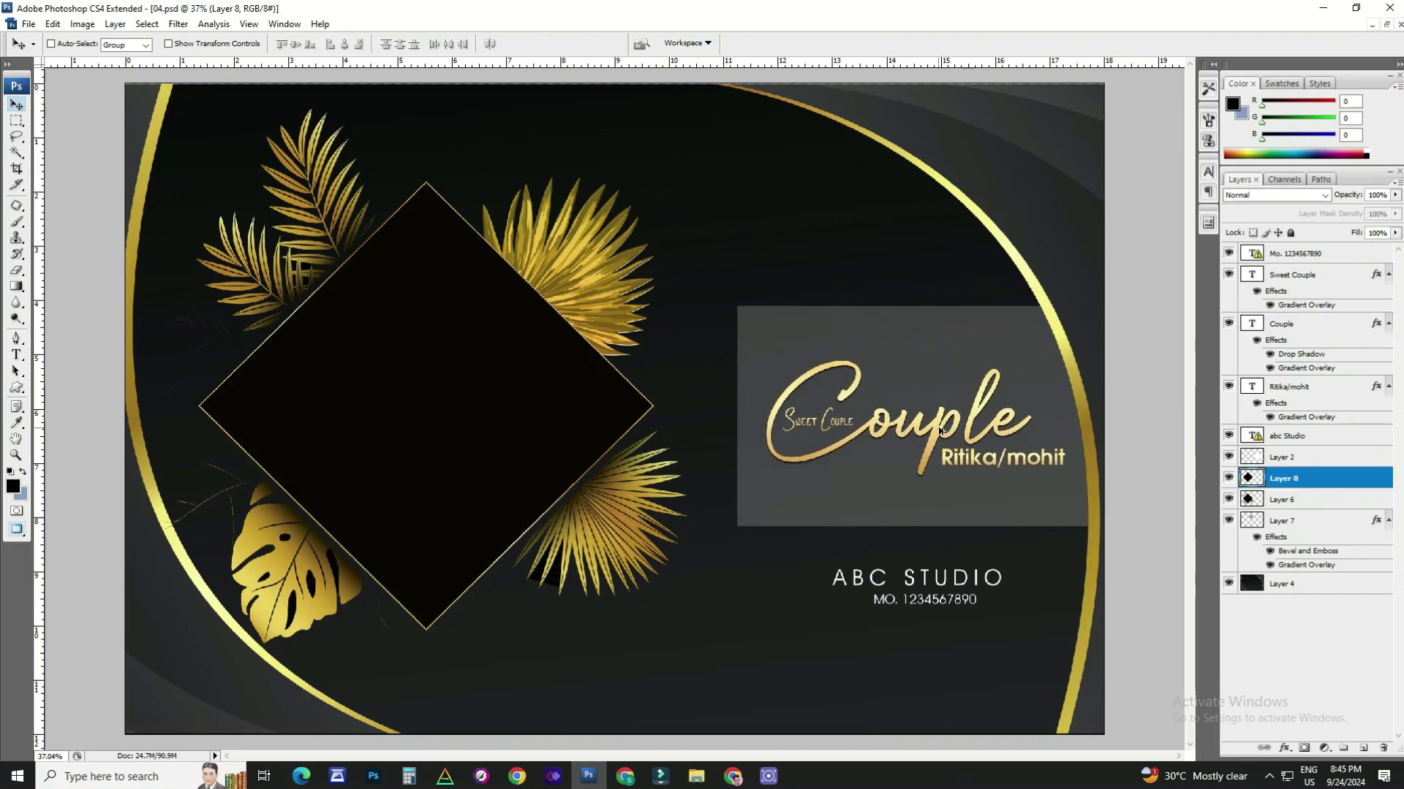
click(969, 462)
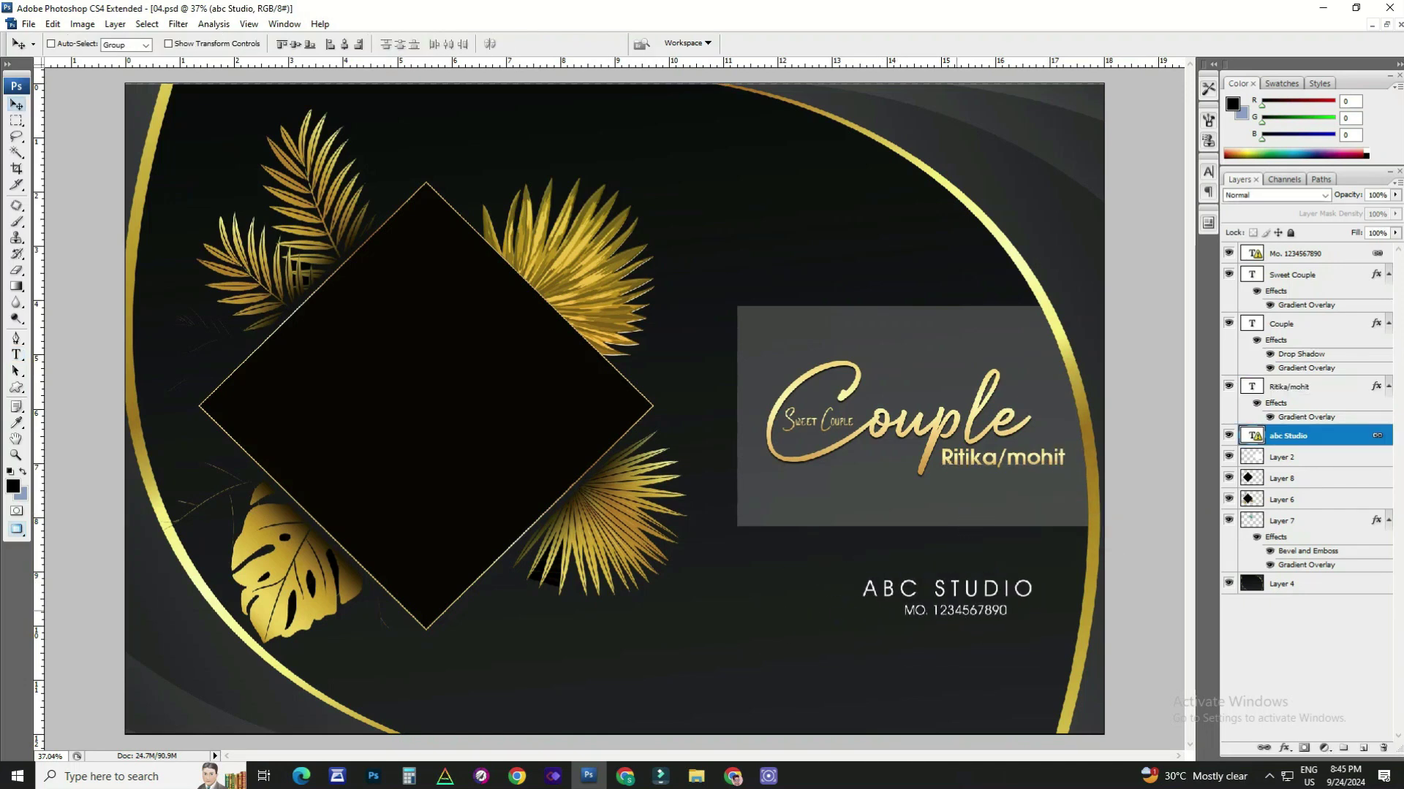
key(ctrl+z)
Move the ABC STUDIO text block, zoom to 33.3%, and close 04 unsaved
right_click(925, 532)
key(ctrl+minus)
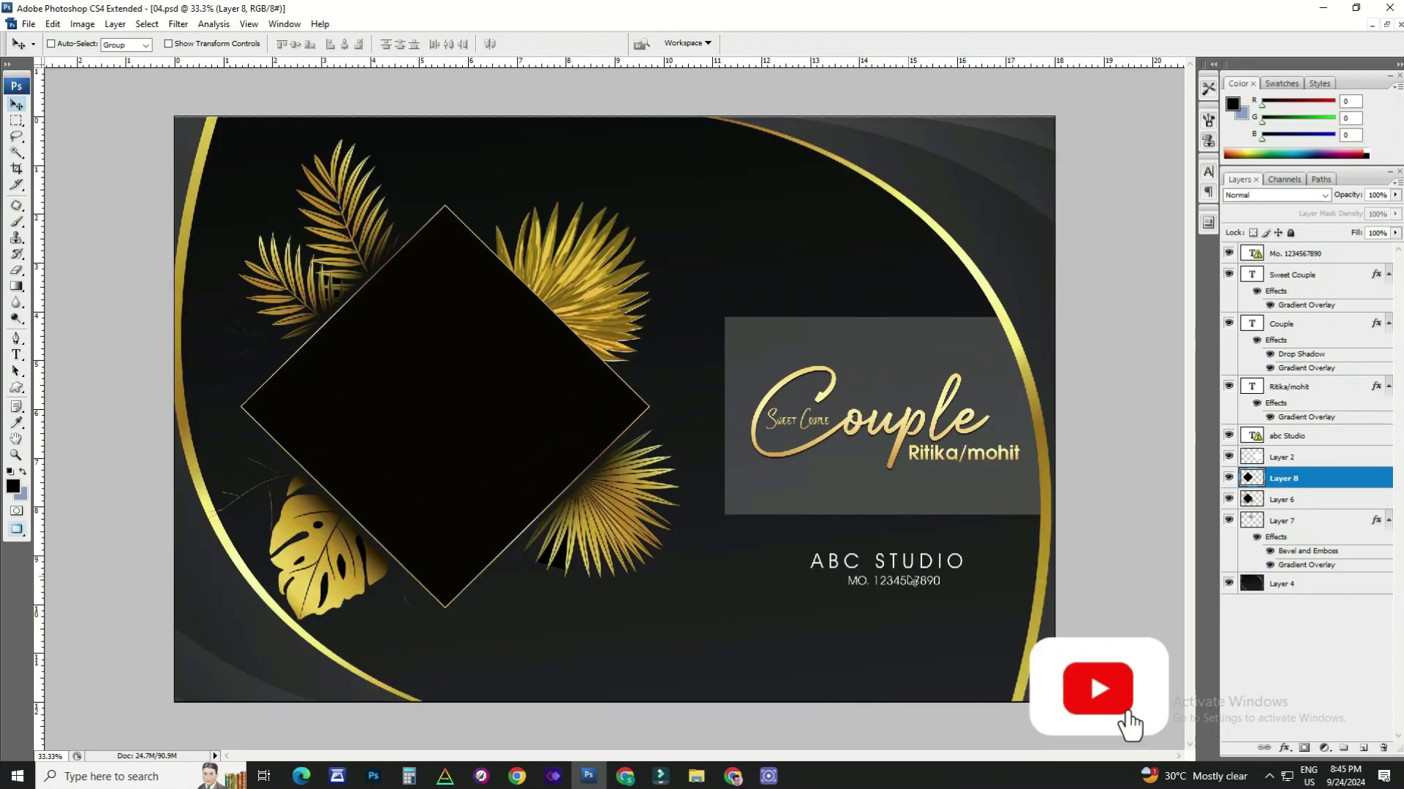
mouse_move(914, 570)
mouse_down()
mouse_move(933, 662)
mouse_move(949, 663)
mouse_up()
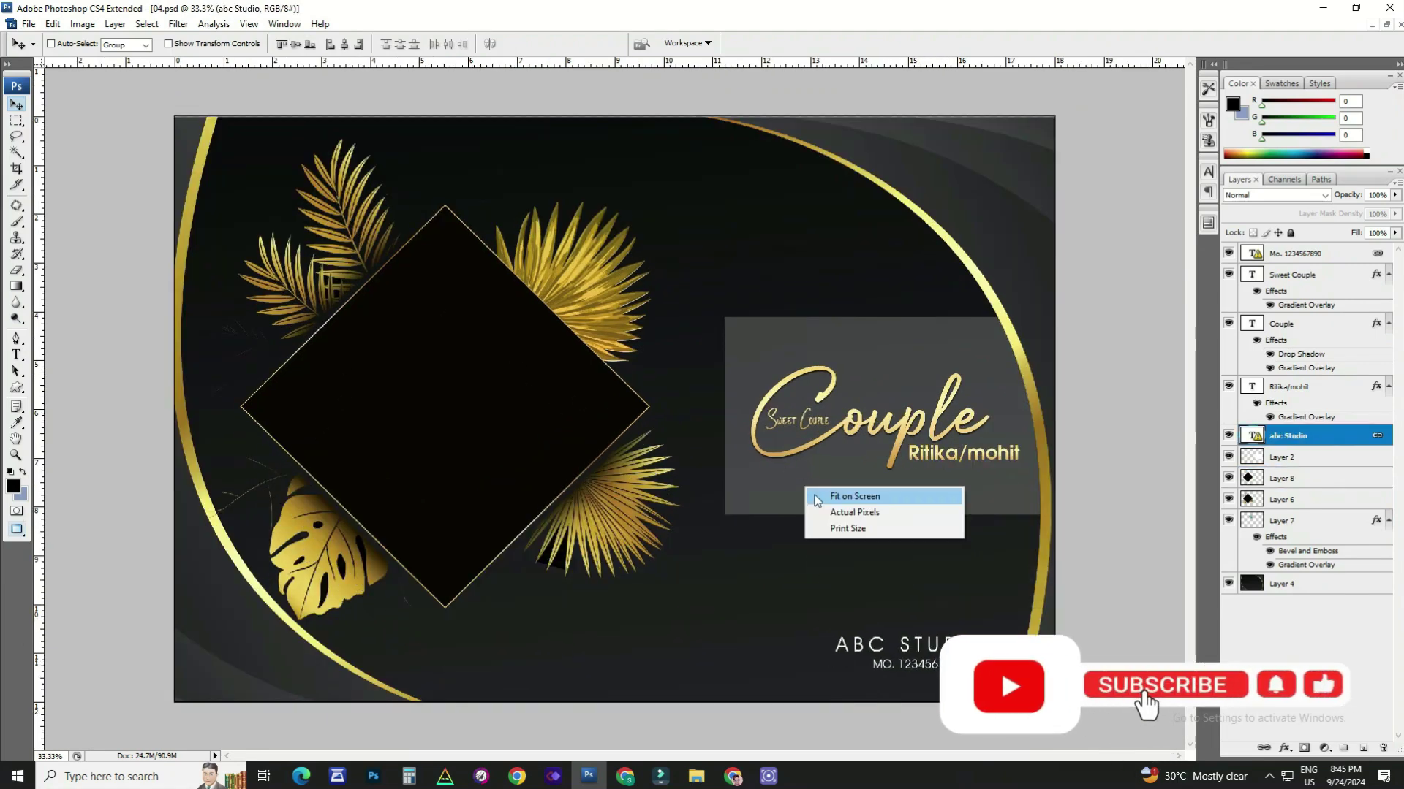
key(Escape)
key(ctrl+minus)
key(ctrl+minus)
key(ctrl+plus)
key(ctrl+q)
click(714, 297)
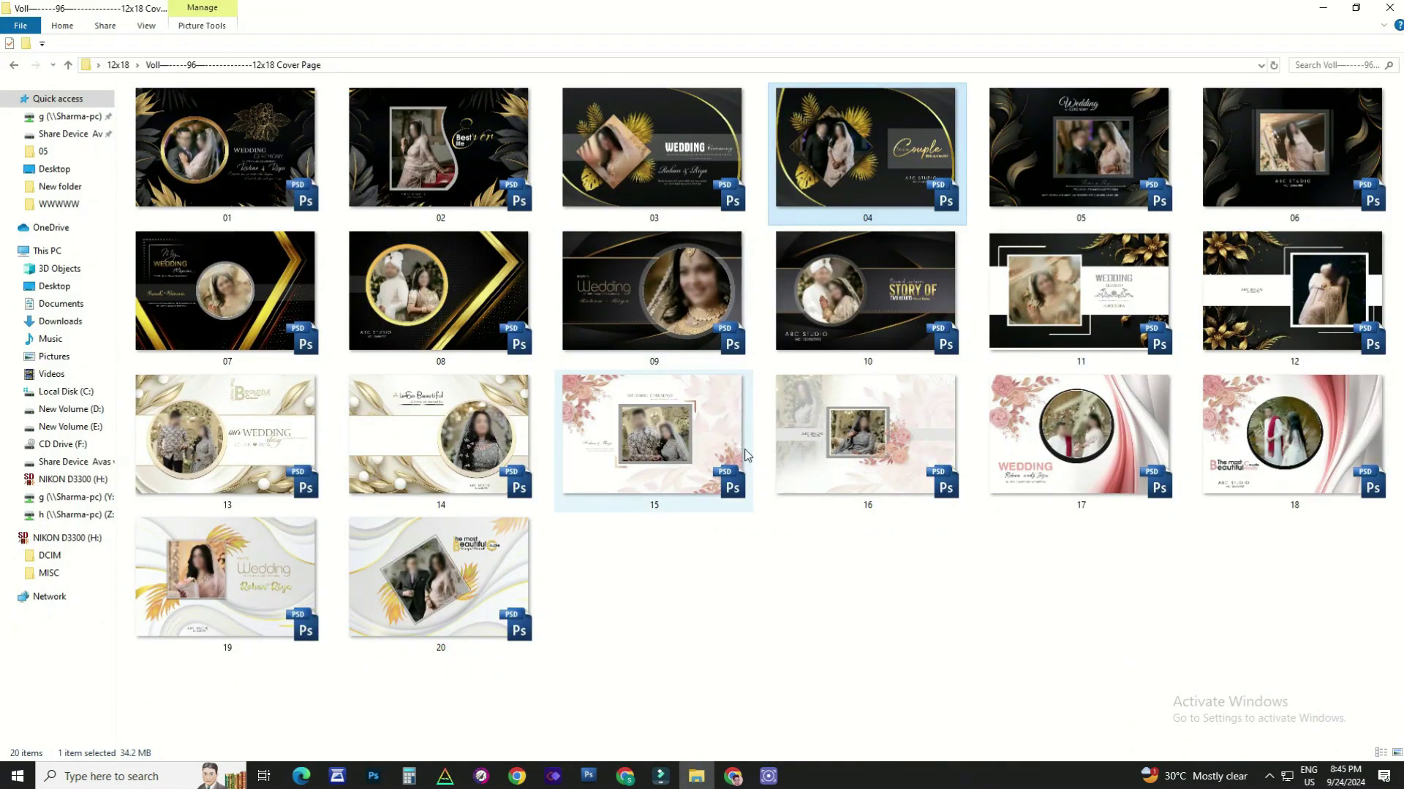
Open template 05, delete the couple photo, and zoom to check the names and date
mouse_move(1078, 150)
mouse_down()
mouse_move(674, 375)
mouse_move(691, 323)
mouse_up()
click(768, 358)
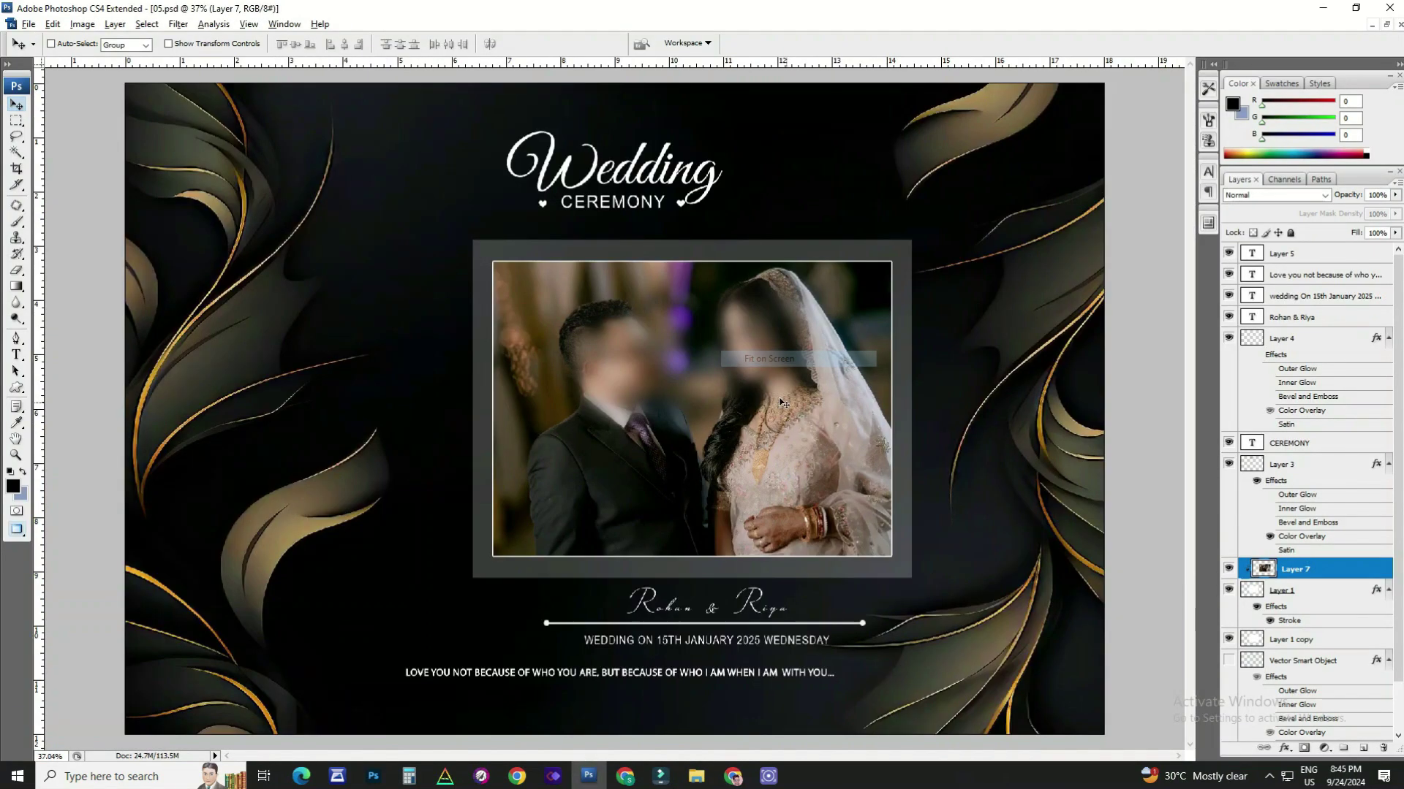
key(ctrl+minus)
key(ctrl+minus)
key(ctrl+plus)
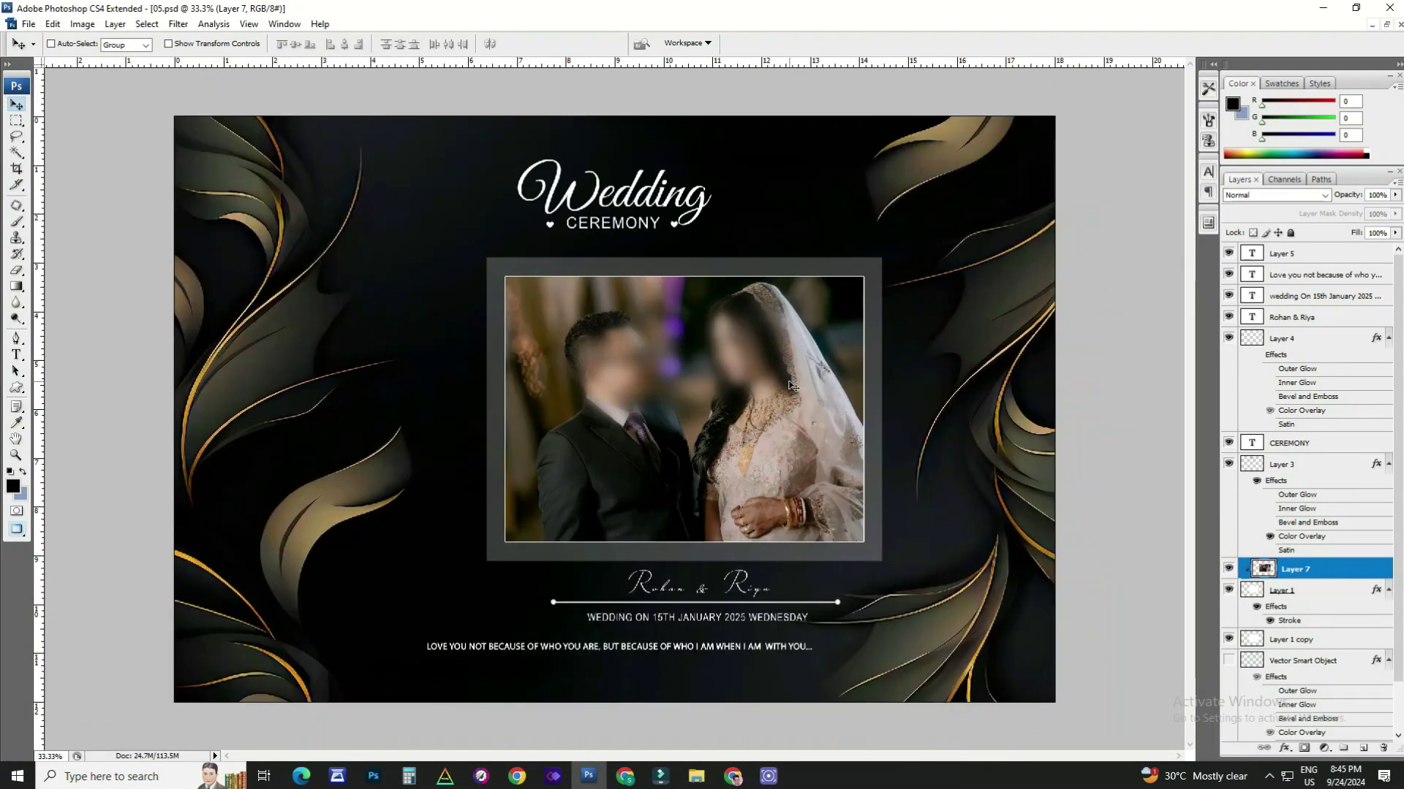
key(Delete)
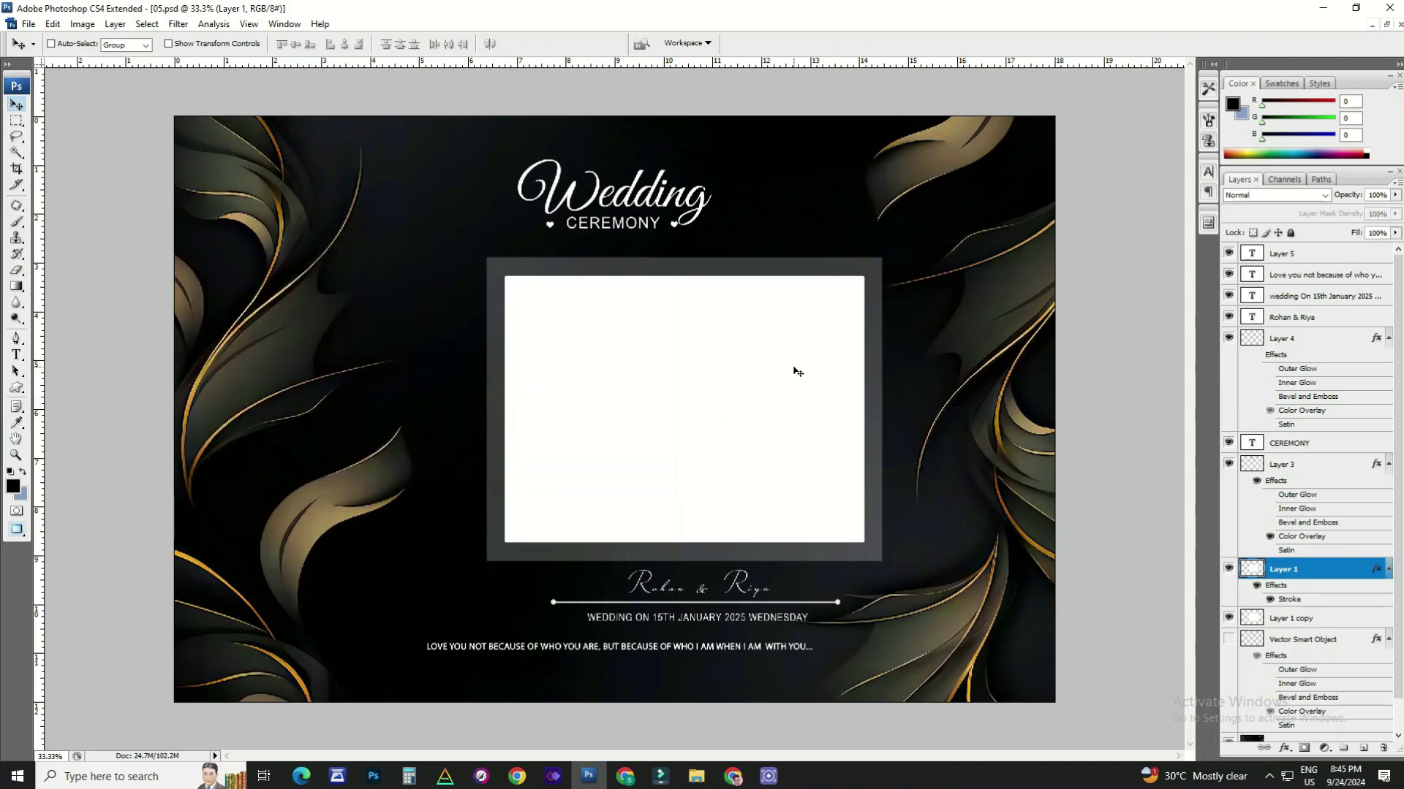
alt+click(710, 427)
ctrl+click(677, 584)
drag(705, 479, 577, 440)
right_click(550, 406)
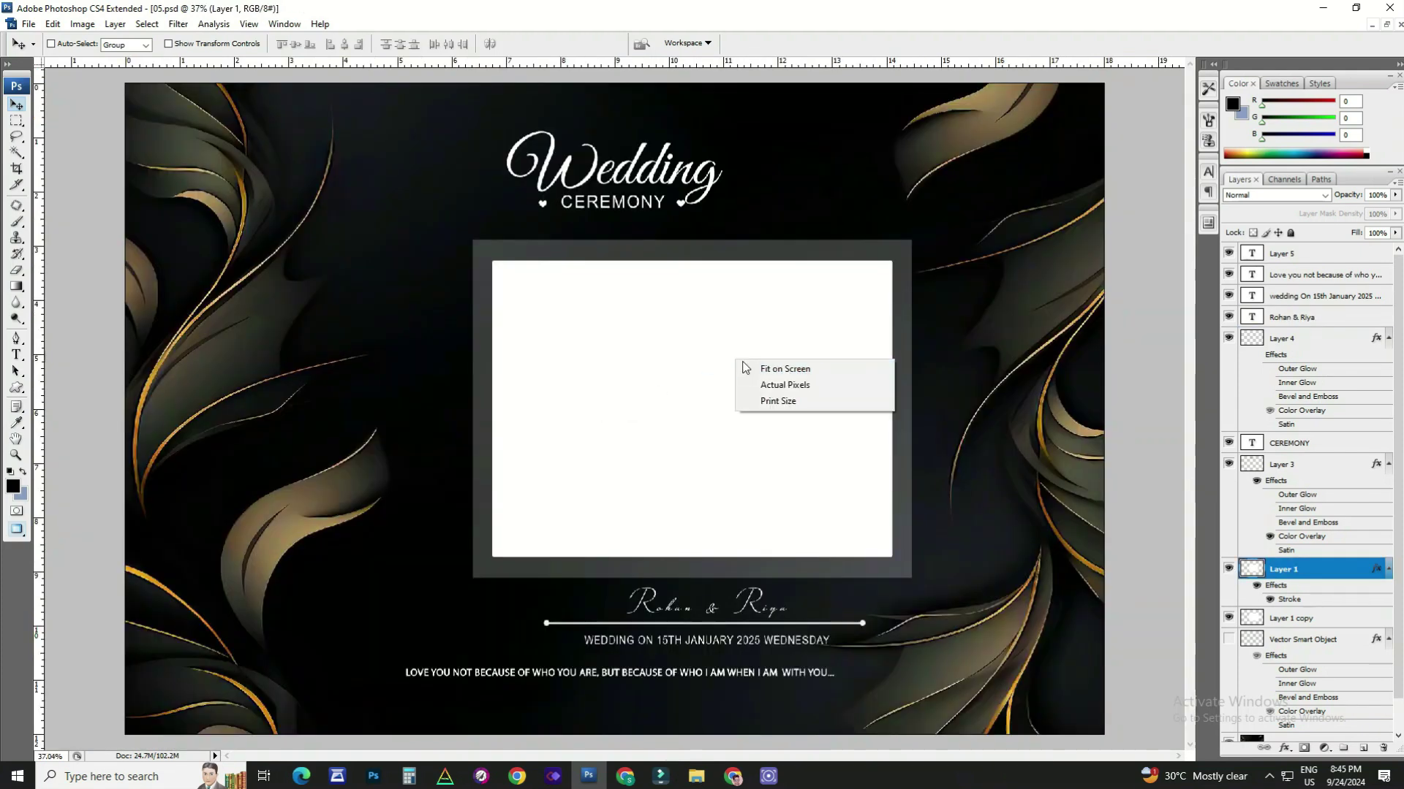
Close template 05 without saving and open template 06 from the folder
click(743, 364)
key(ctrl+q)
click(701, 307)
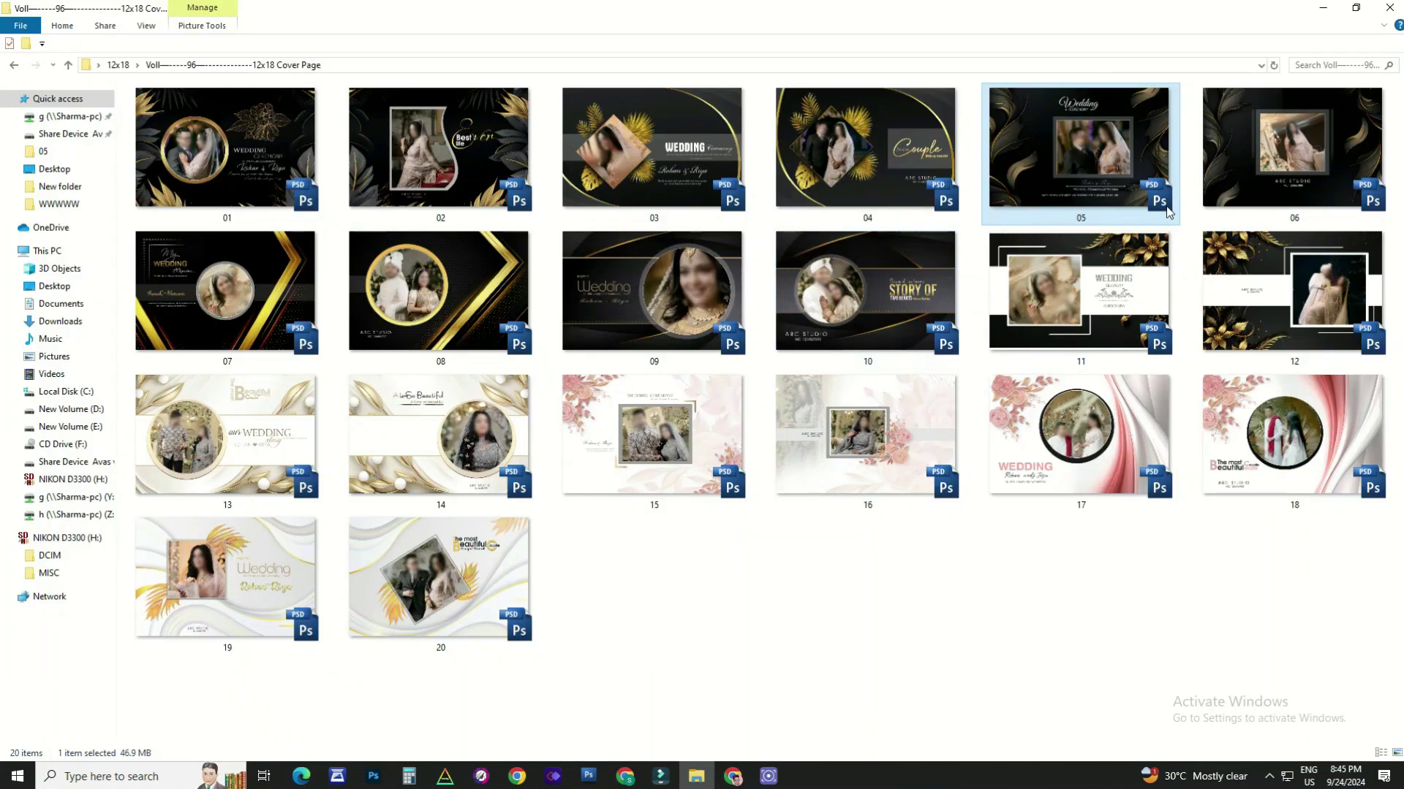
double_click(1283, 187)
Delete Layer 7 from template 06, hide the panels, and close without saving
right_click(700, 395)
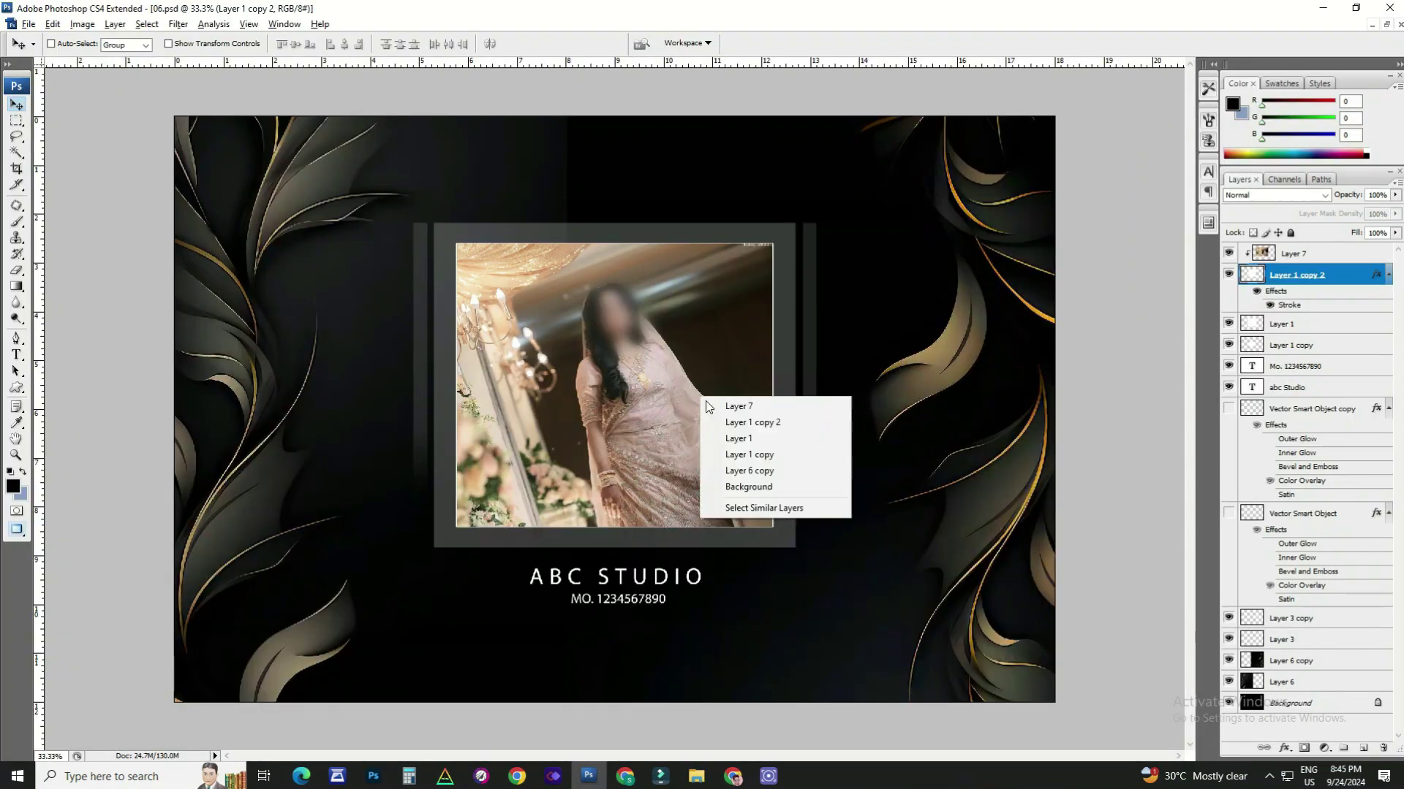
click(720, 405)
key(Delete)
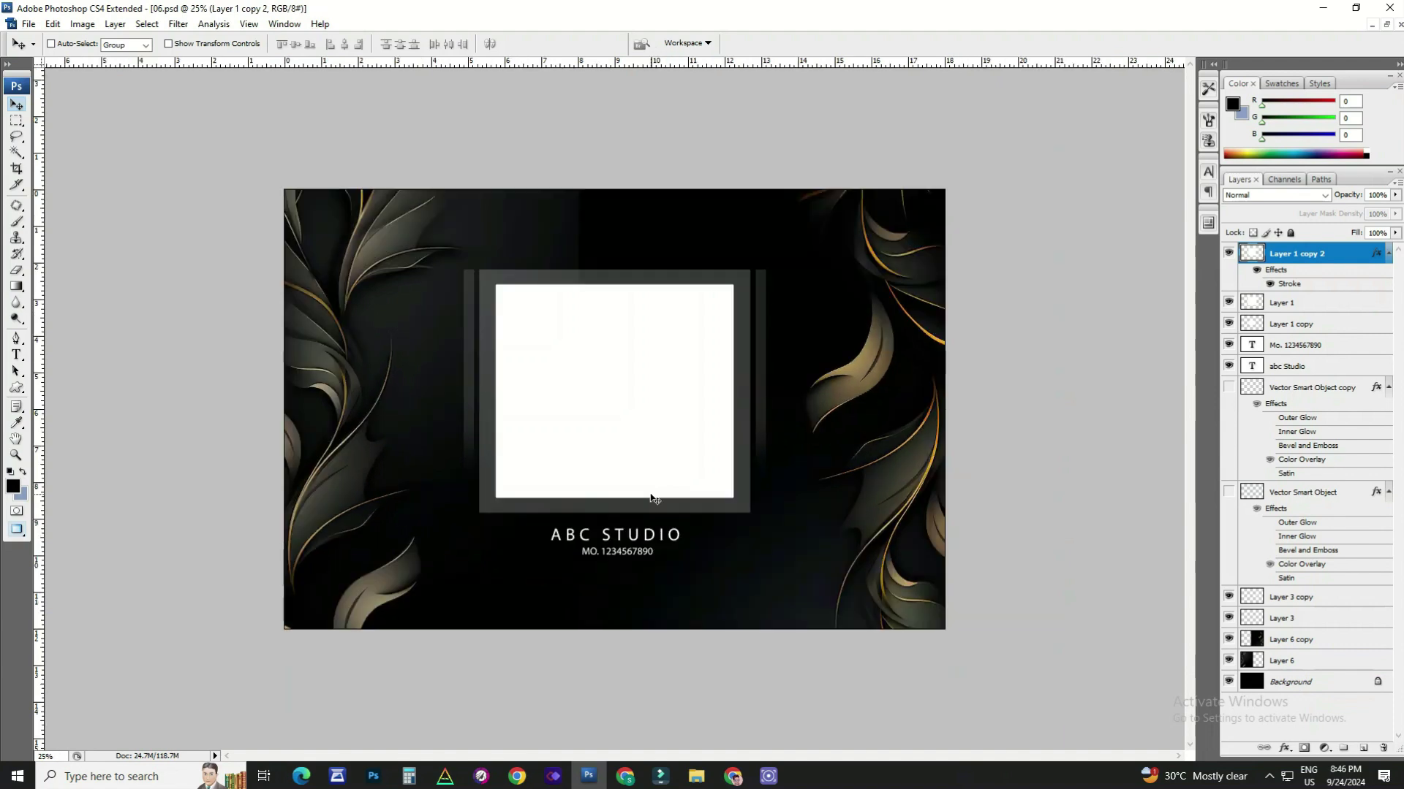
key(ctrl+z)
key(ctrl+z)
drag(793, 200, 1016, 452)
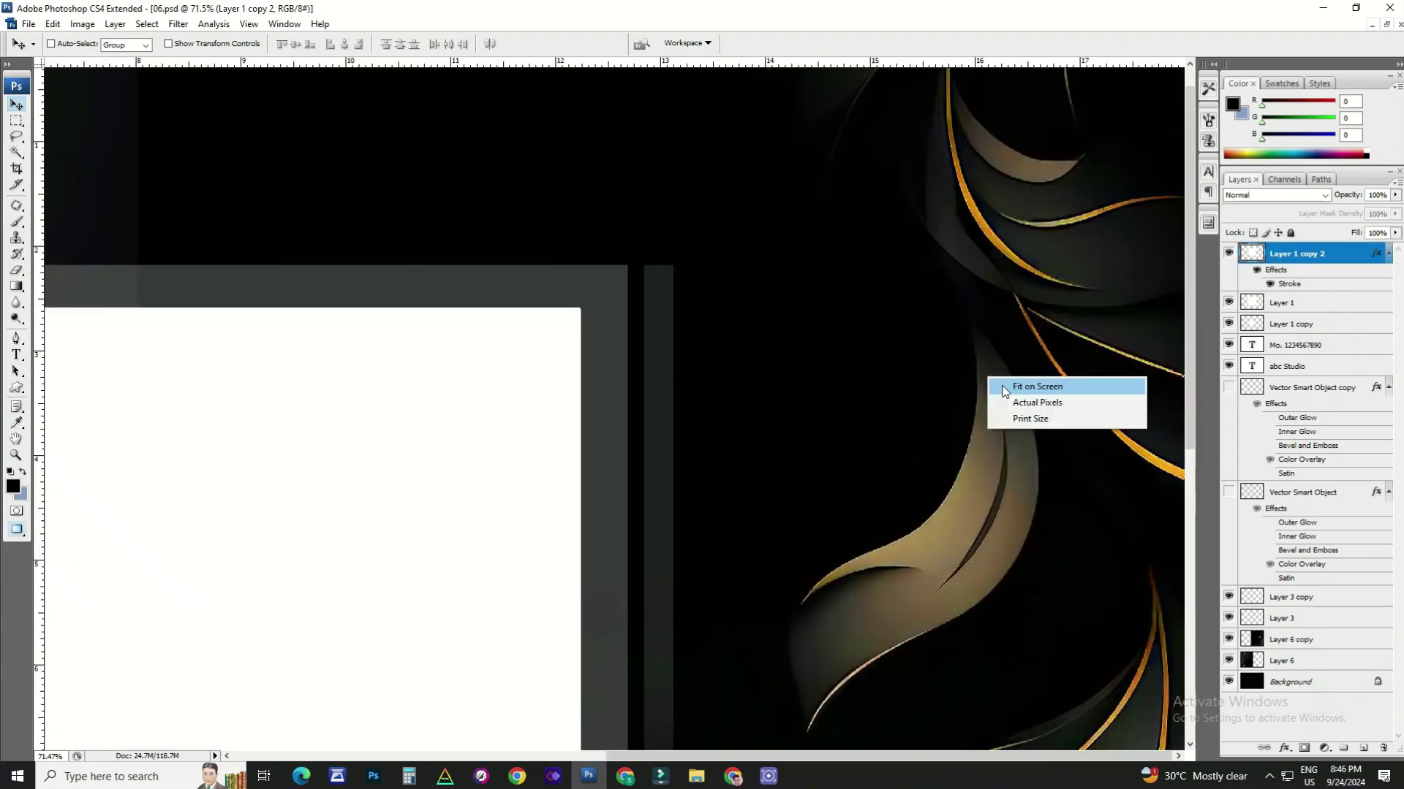
click(1004, 387)
click(547, 319)
key(Tab)
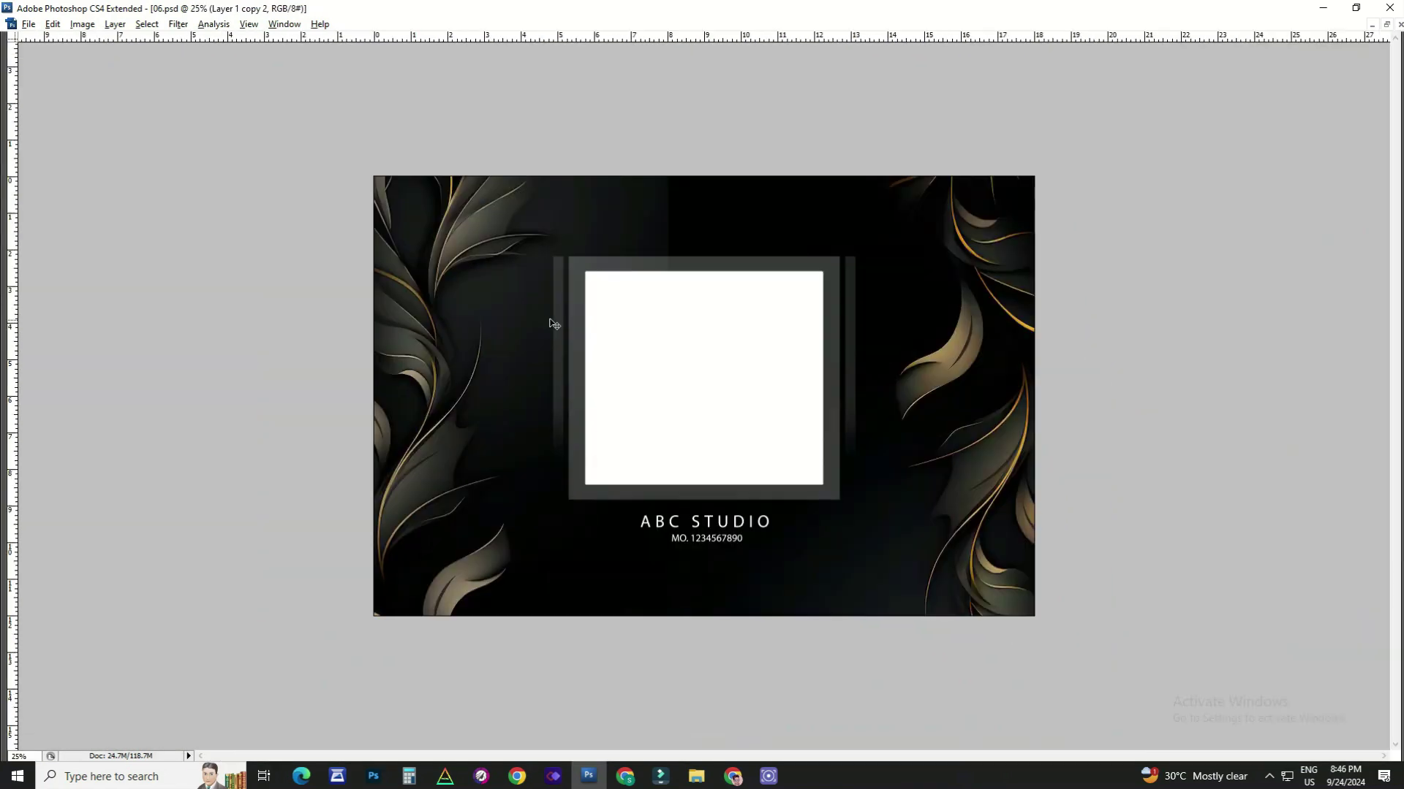
key(alt+F4)
click(696, 300)
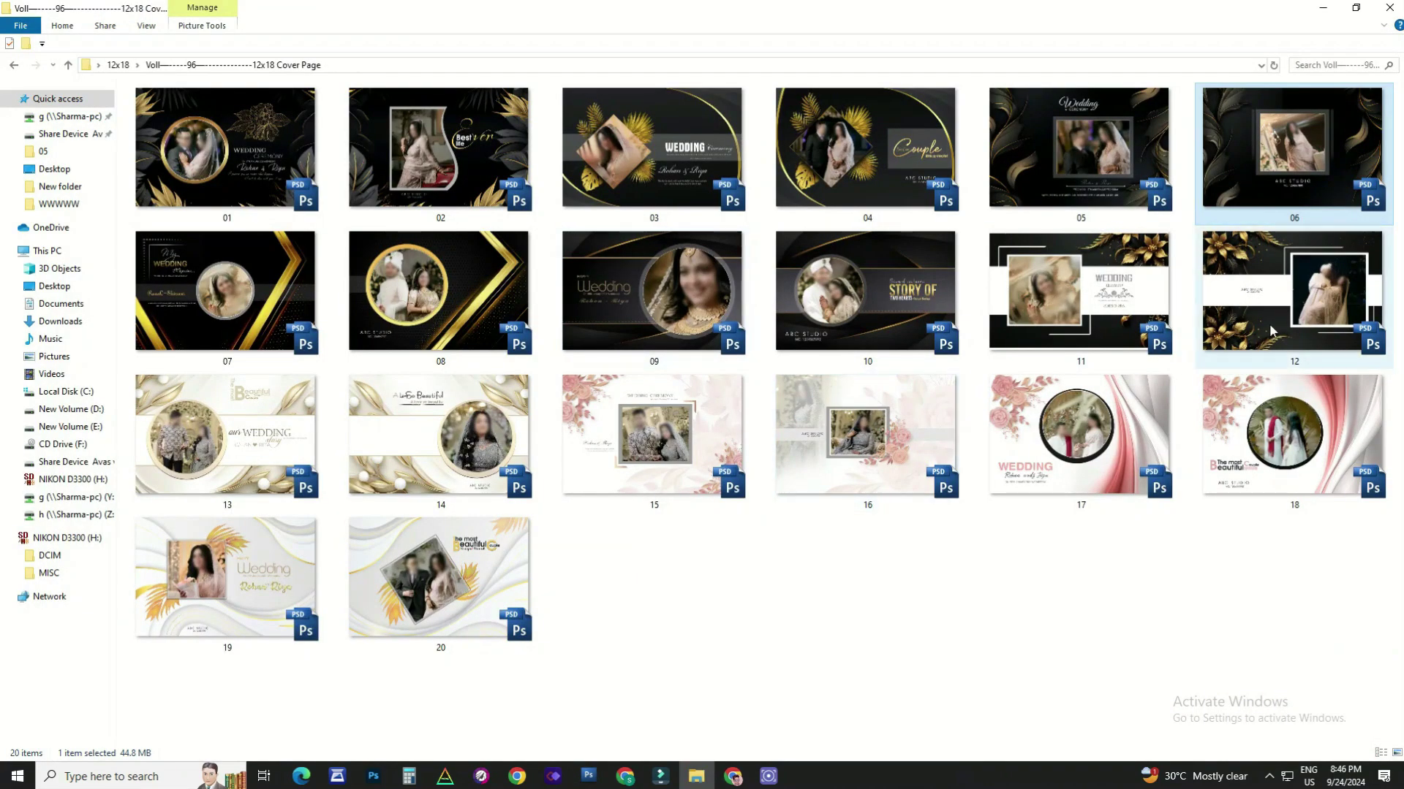
Open template 07, skip the text-layer update, and fit it in the window
double_click(240, 354)
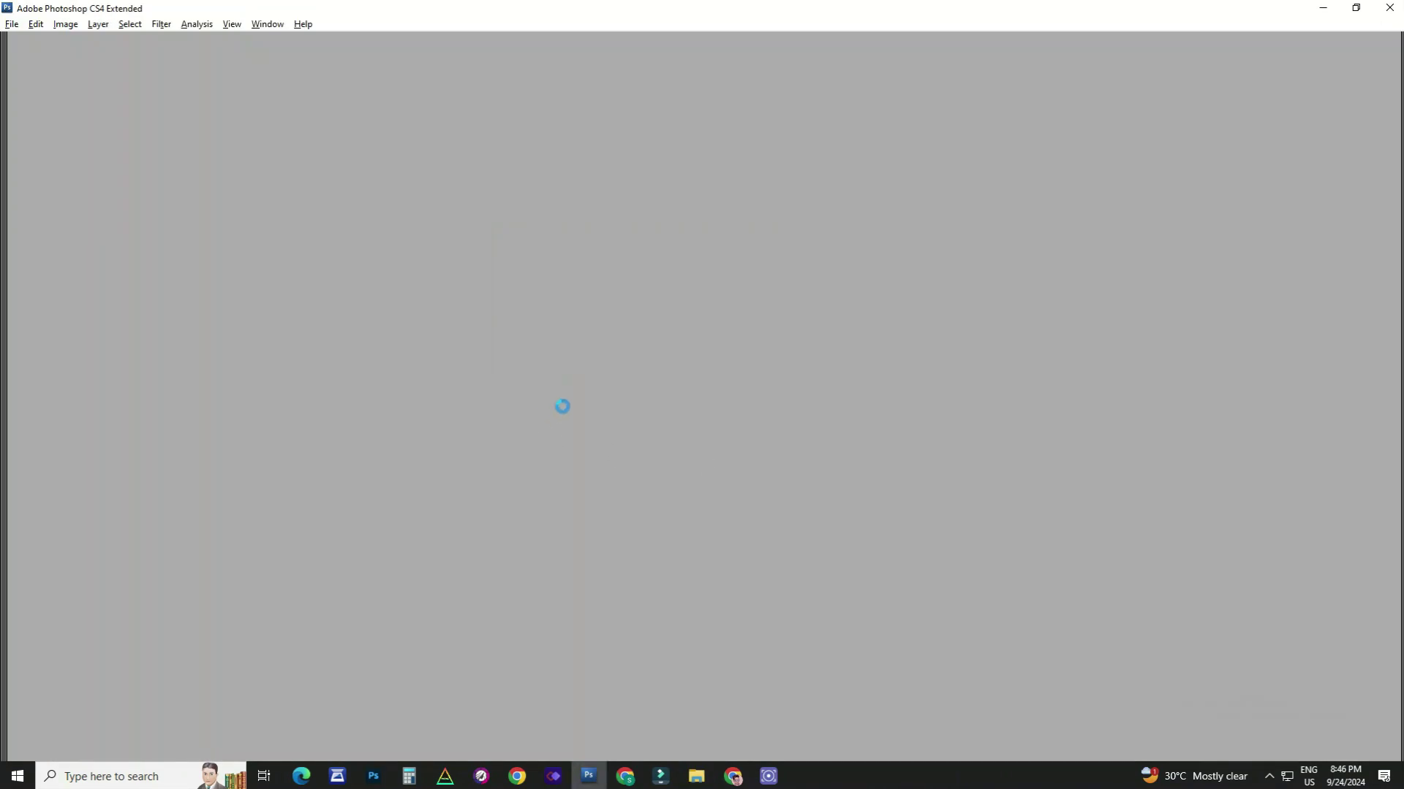
key(Return)
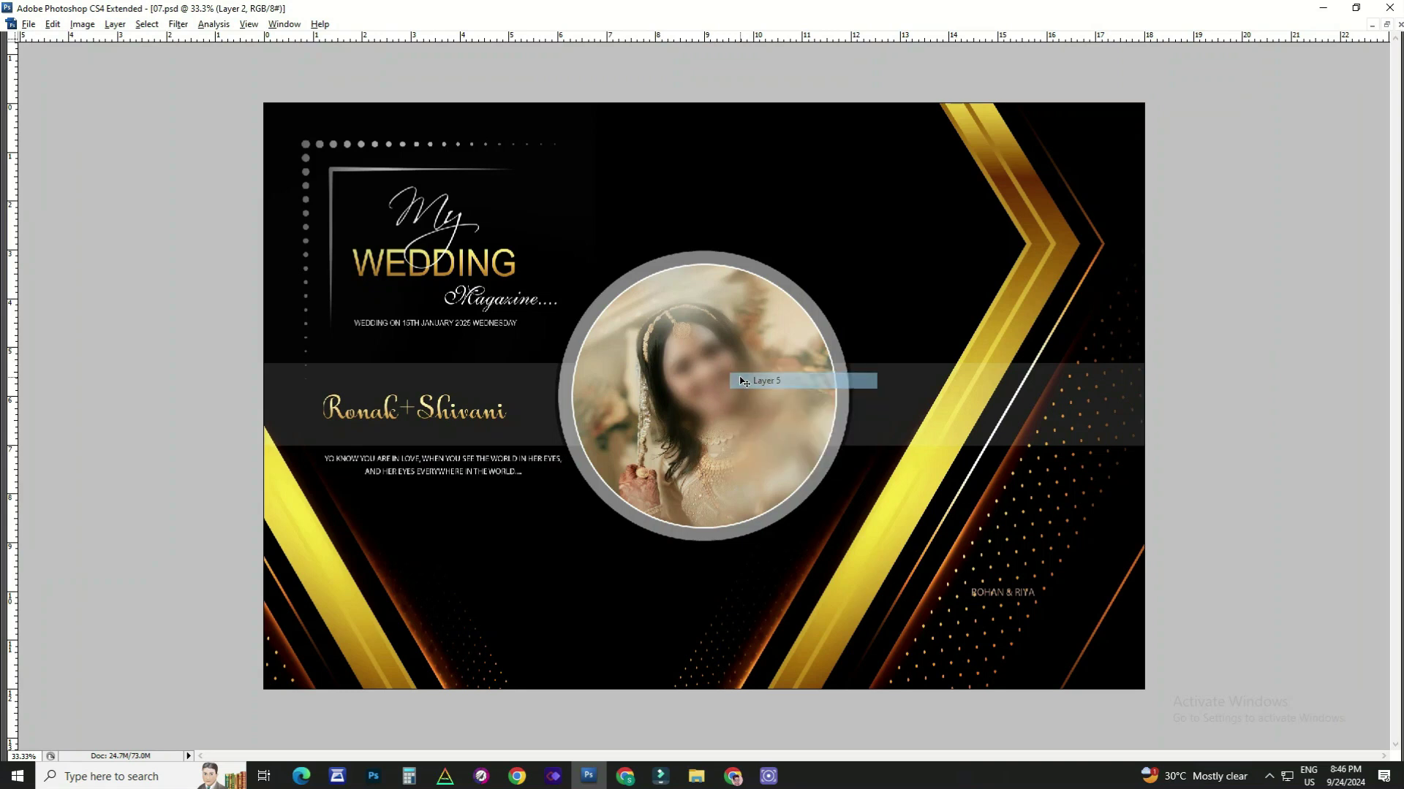
drag(514, 417, 609, 460)
key(ctrl+0)
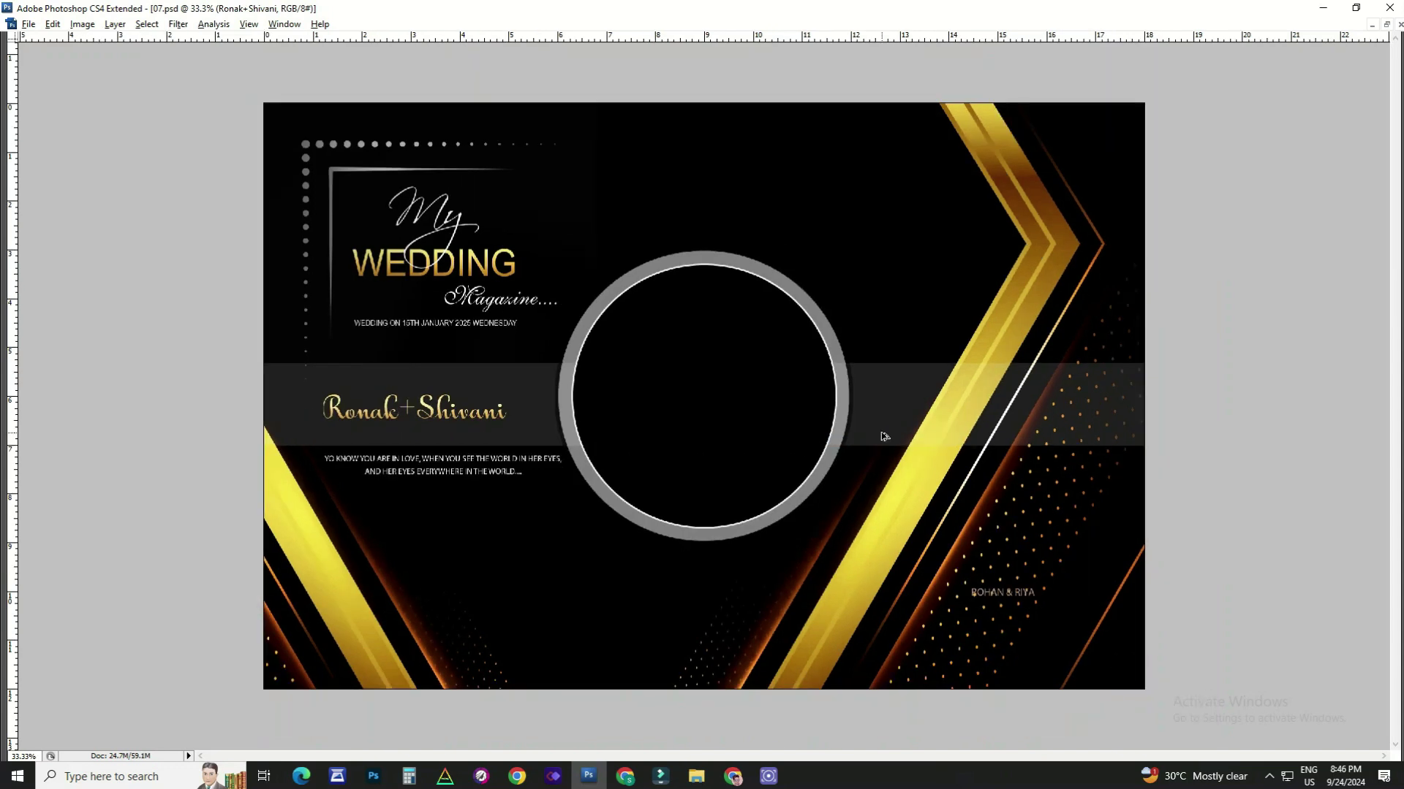
Discard 07, open template 08 and delete the couple photo from the circle
key(n)
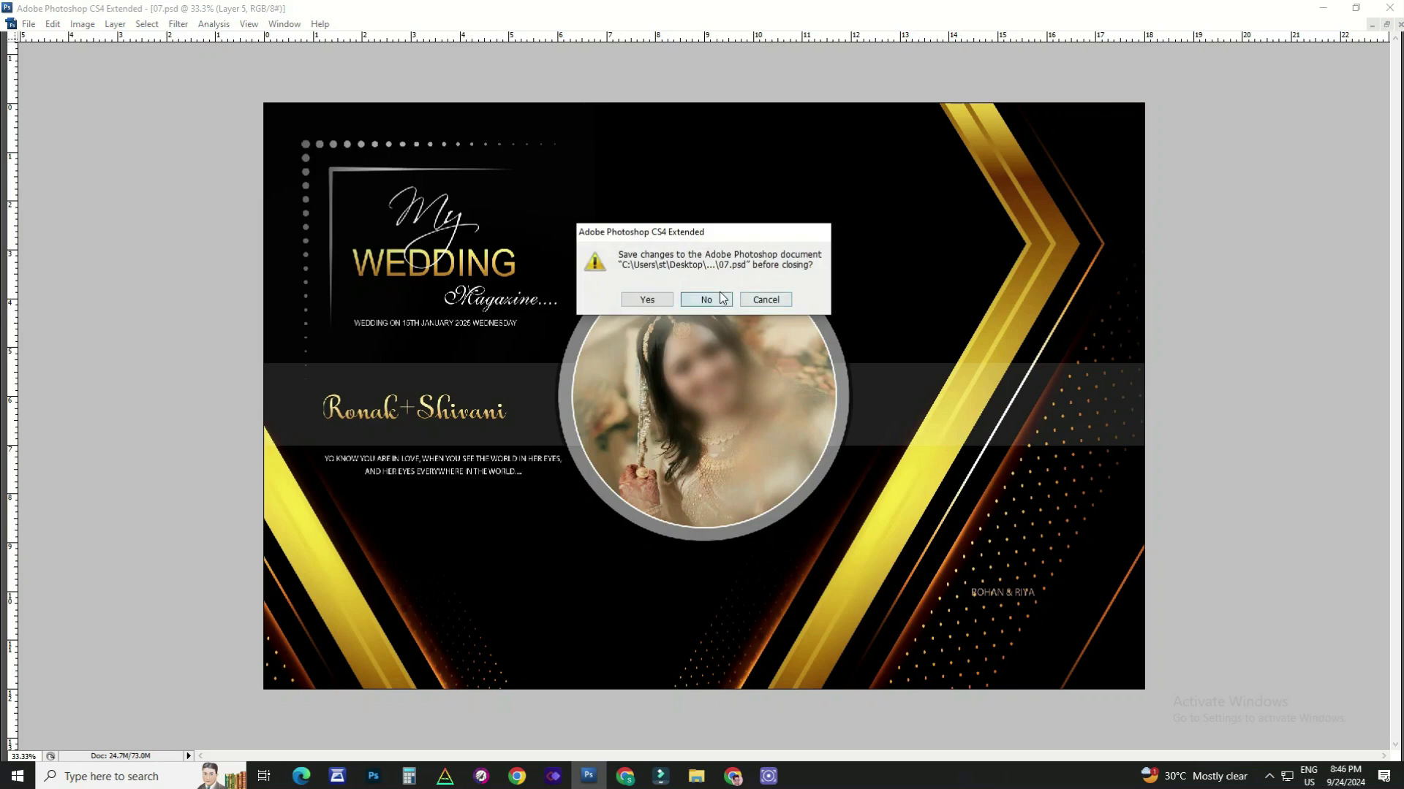
drag(480, 311, 929, 523)
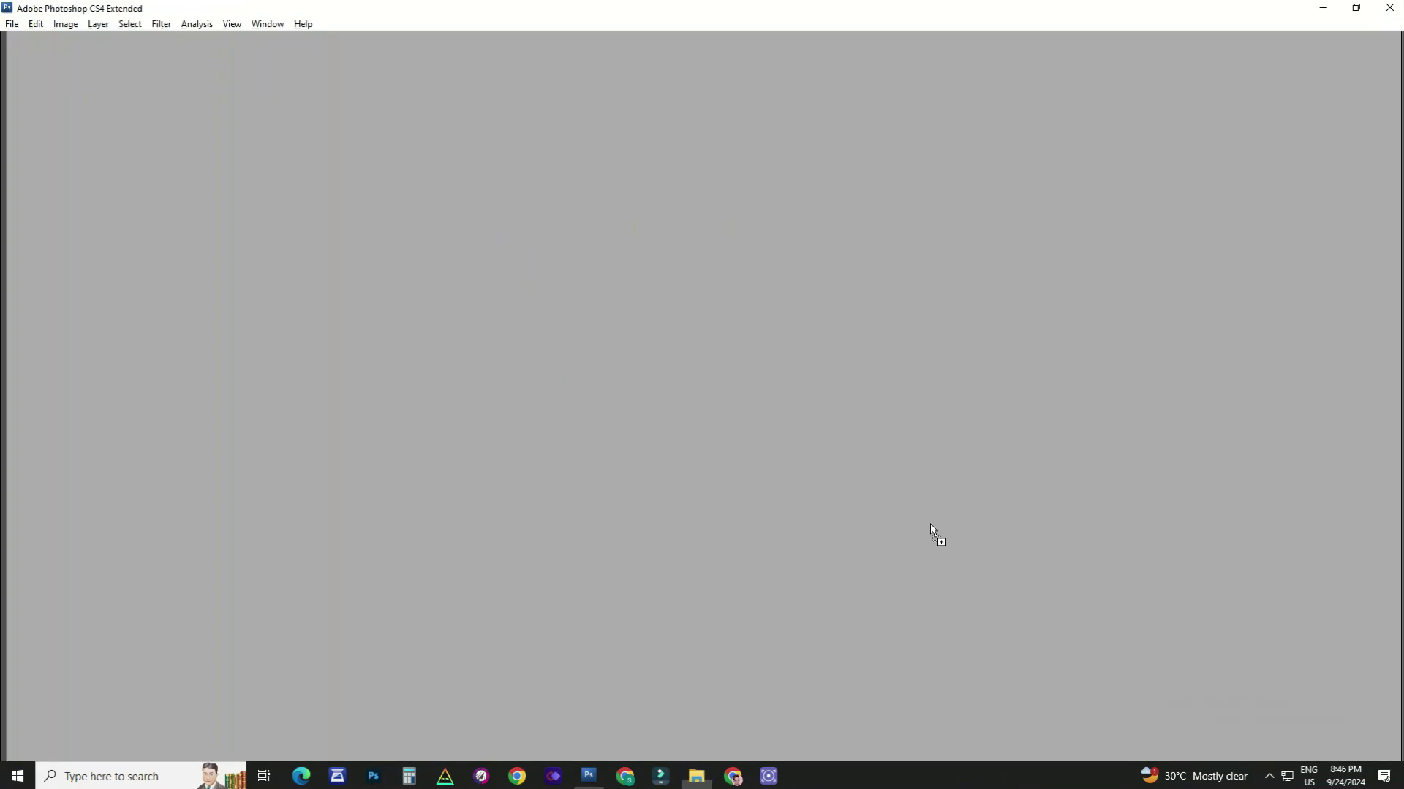
key(Return)
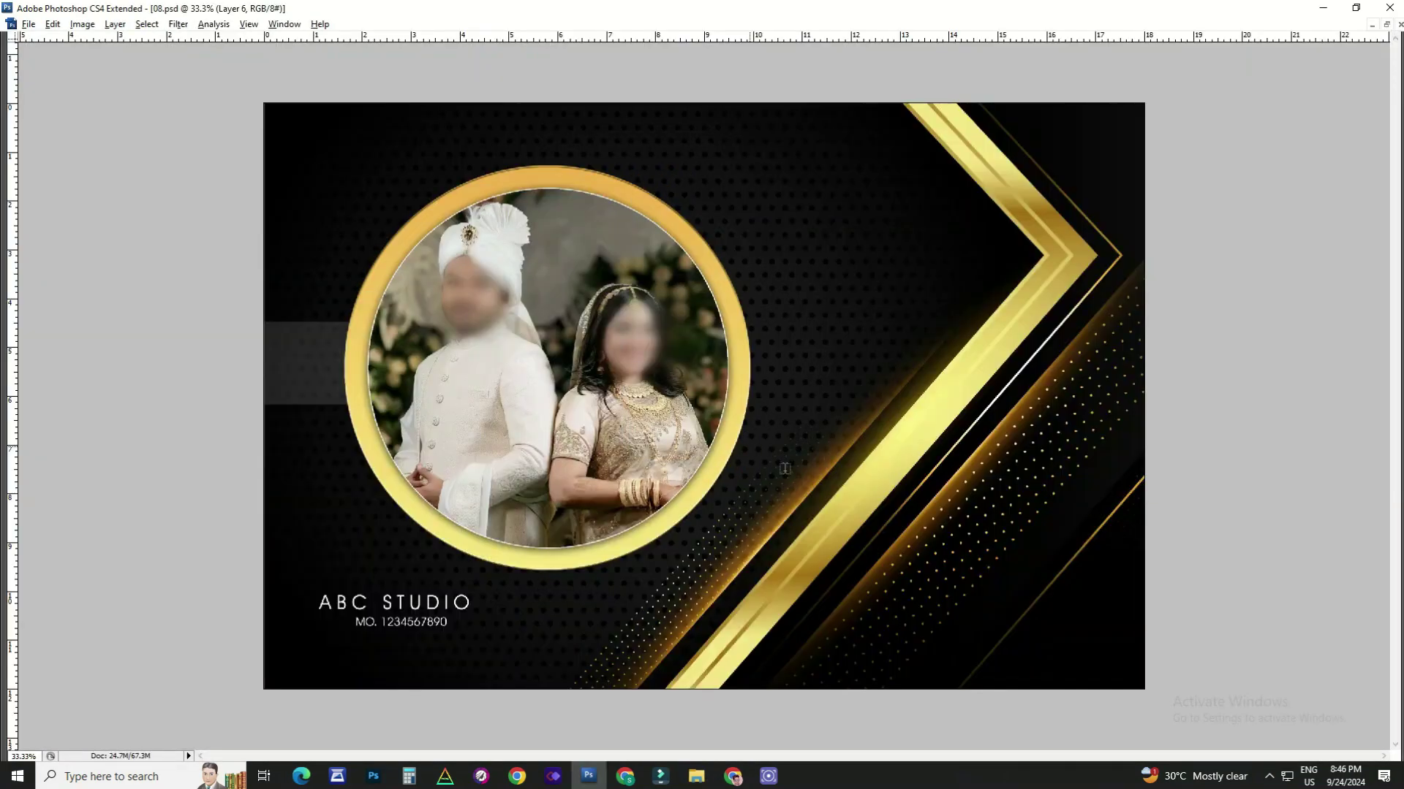
click(617, 420)
key(Delete)
alt+click(780, 422)
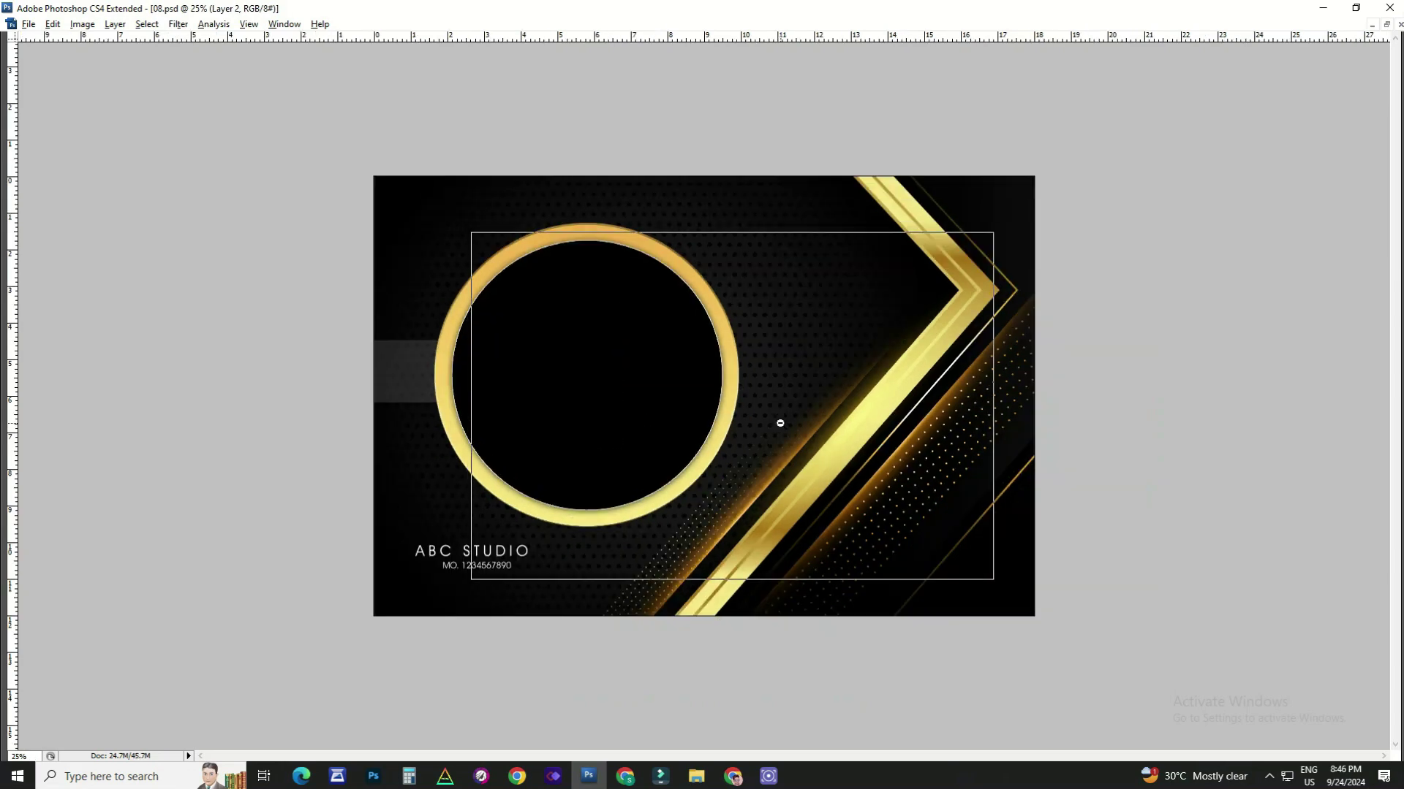
click(780, 424)
key(ctrl+z)
key(ctrl+z)
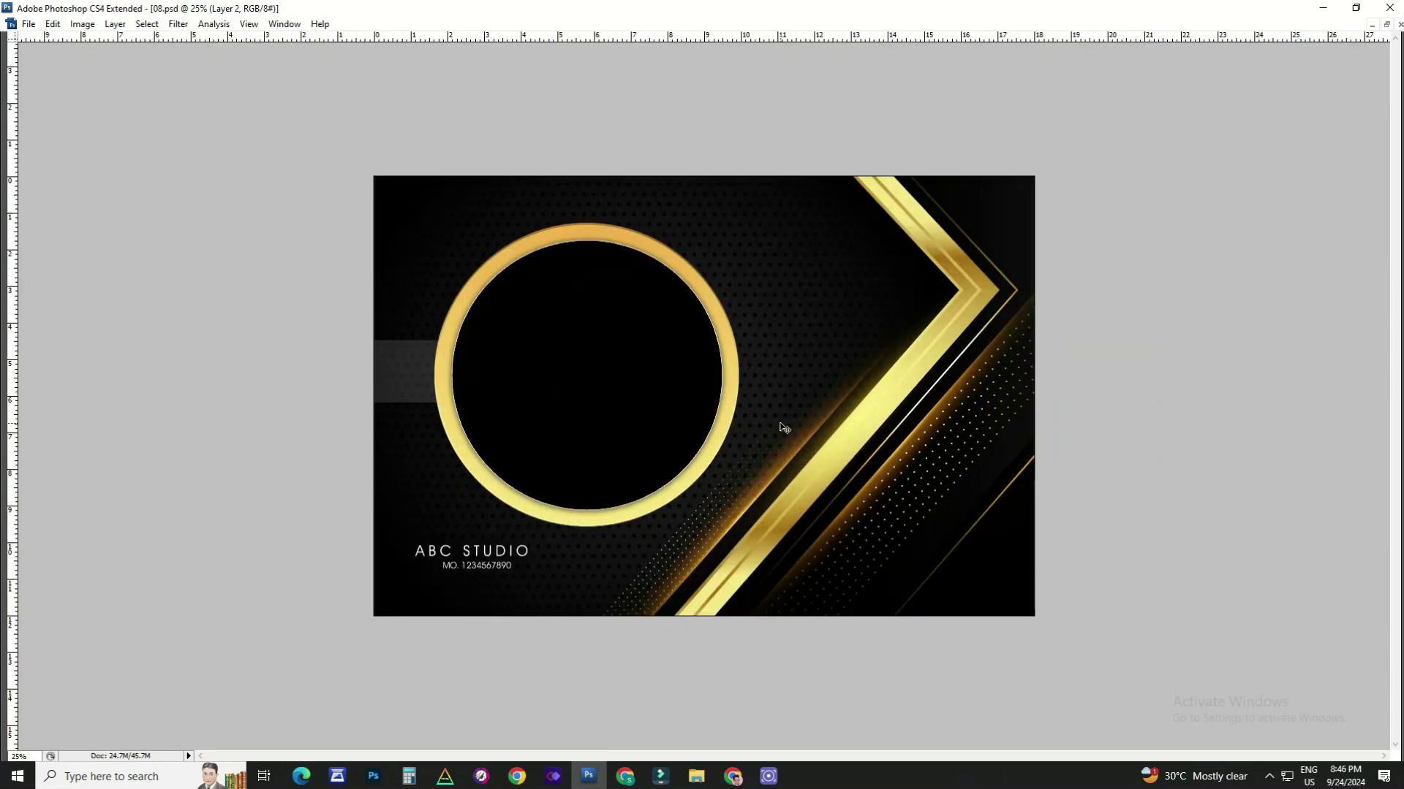
key(F7)
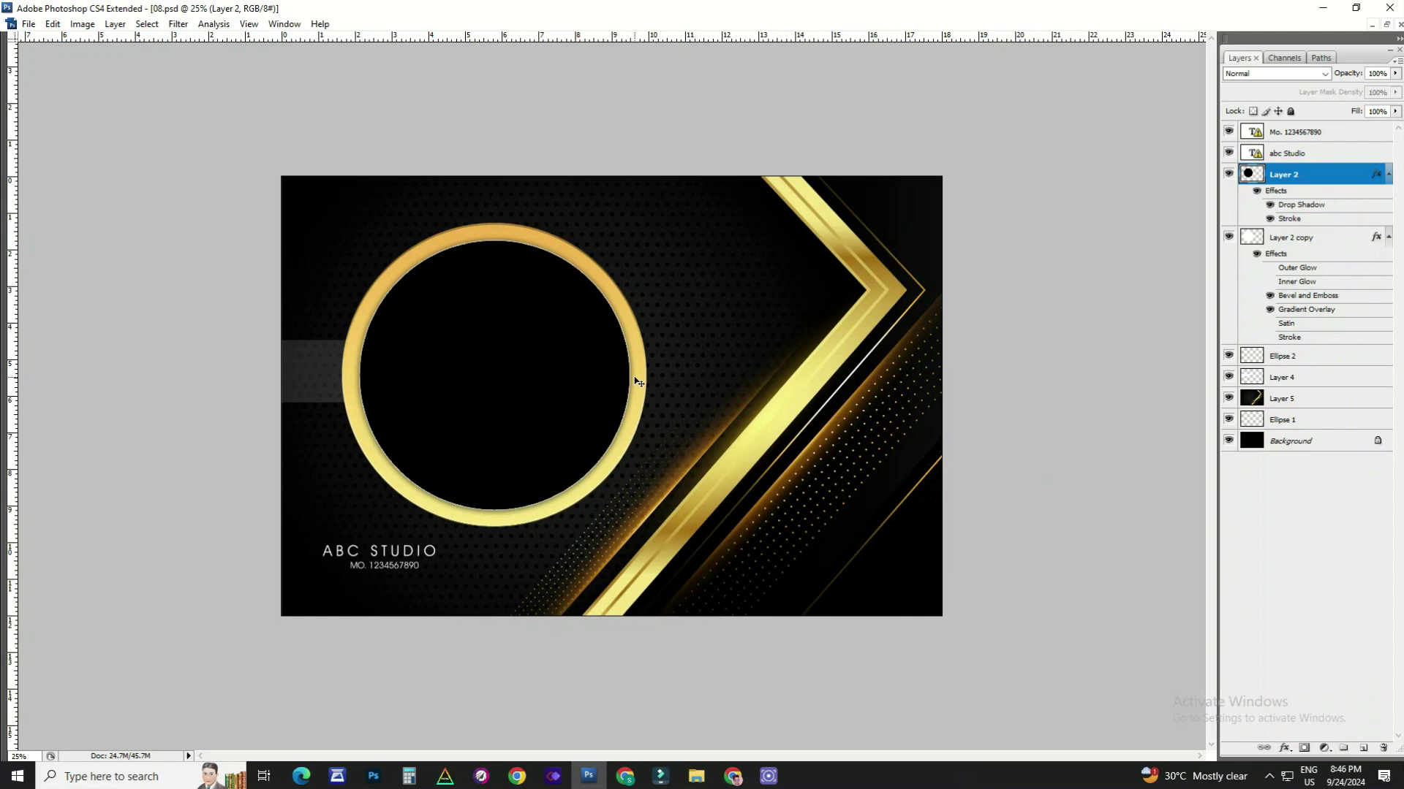
Try teal, blue (+180) and red hues on the gold arrows, then cancel
drag(821, 428, 715, 443)
key(ctrl+z)
key(ctrl+u)
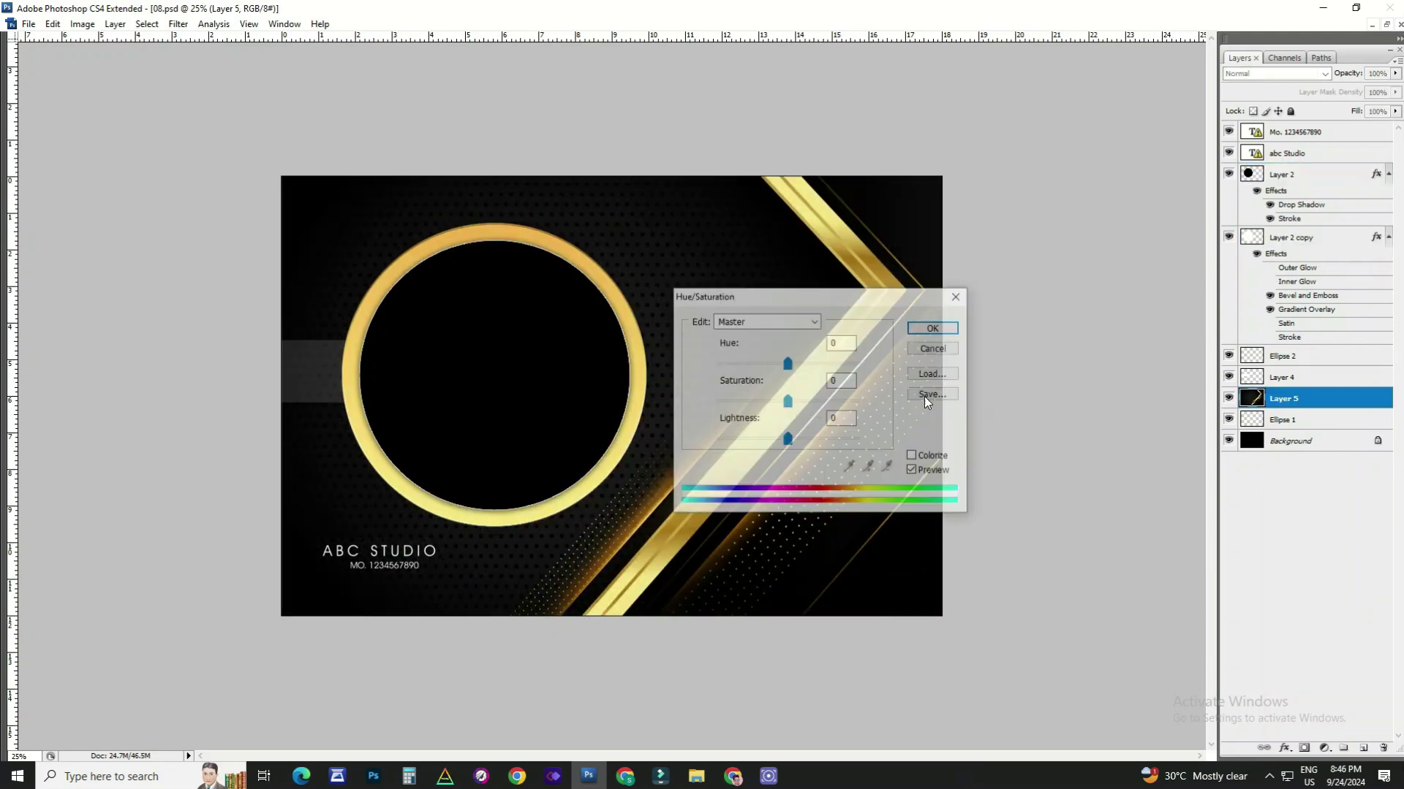
drag(787, 363, 867, 366)
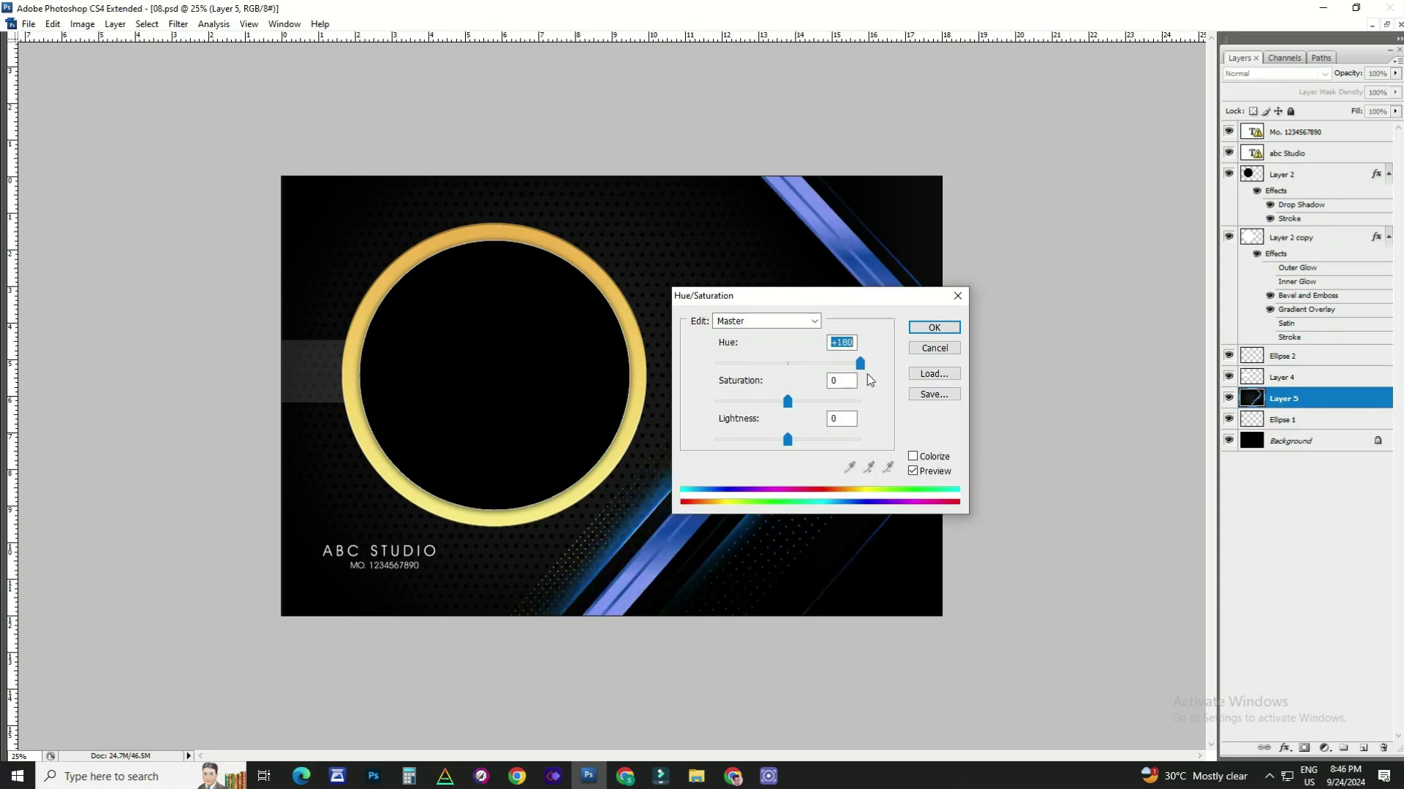
drag(884, 299, 1200, 287)
mouse_move(1104, 359)
mouse_down()
mouse_move(1079, 359)
mouse_move(1100, 360)
mouse_up()
key(Return)
Close template 08 without saving and open template 09
key(ctrl+minus)
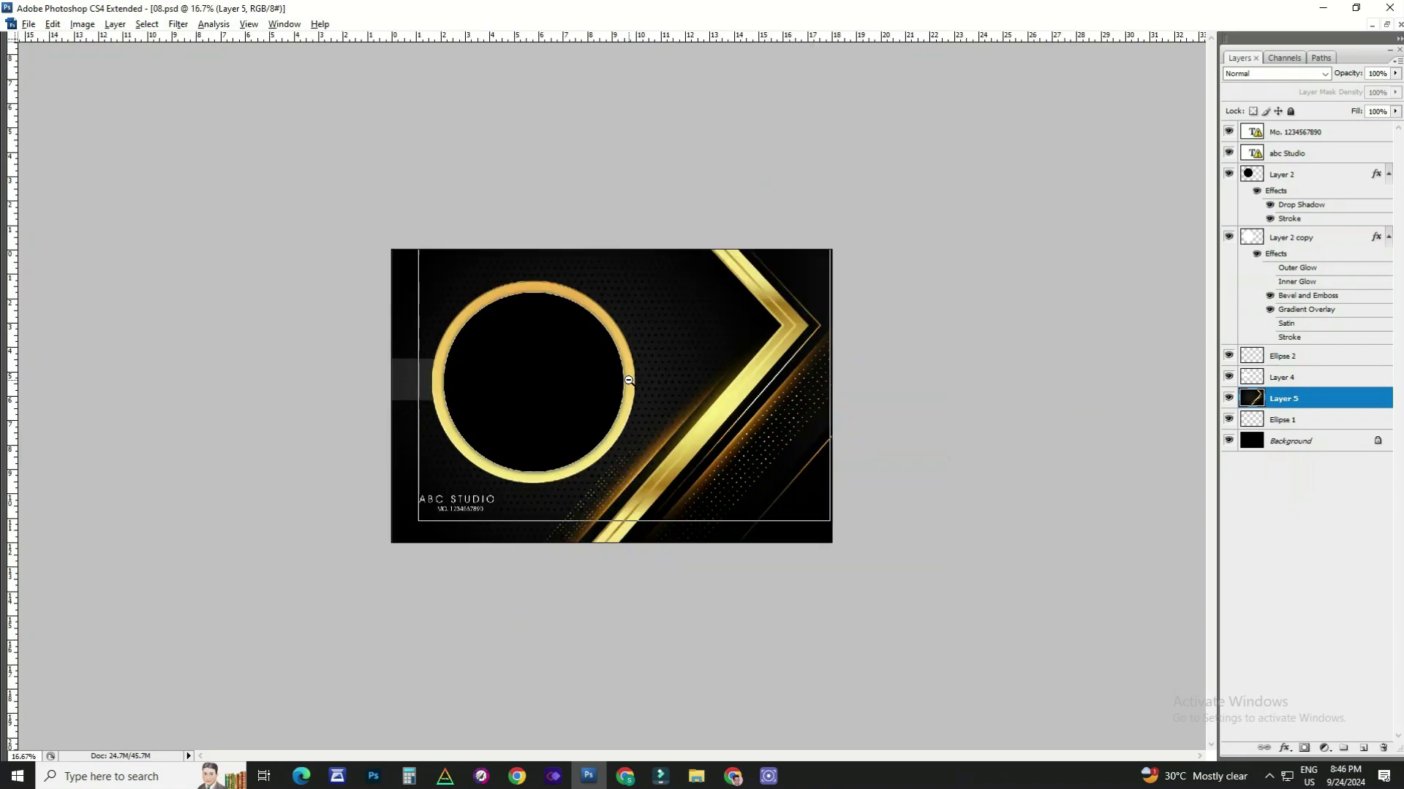
key(ctrl+plus)
key(ctrl+w)
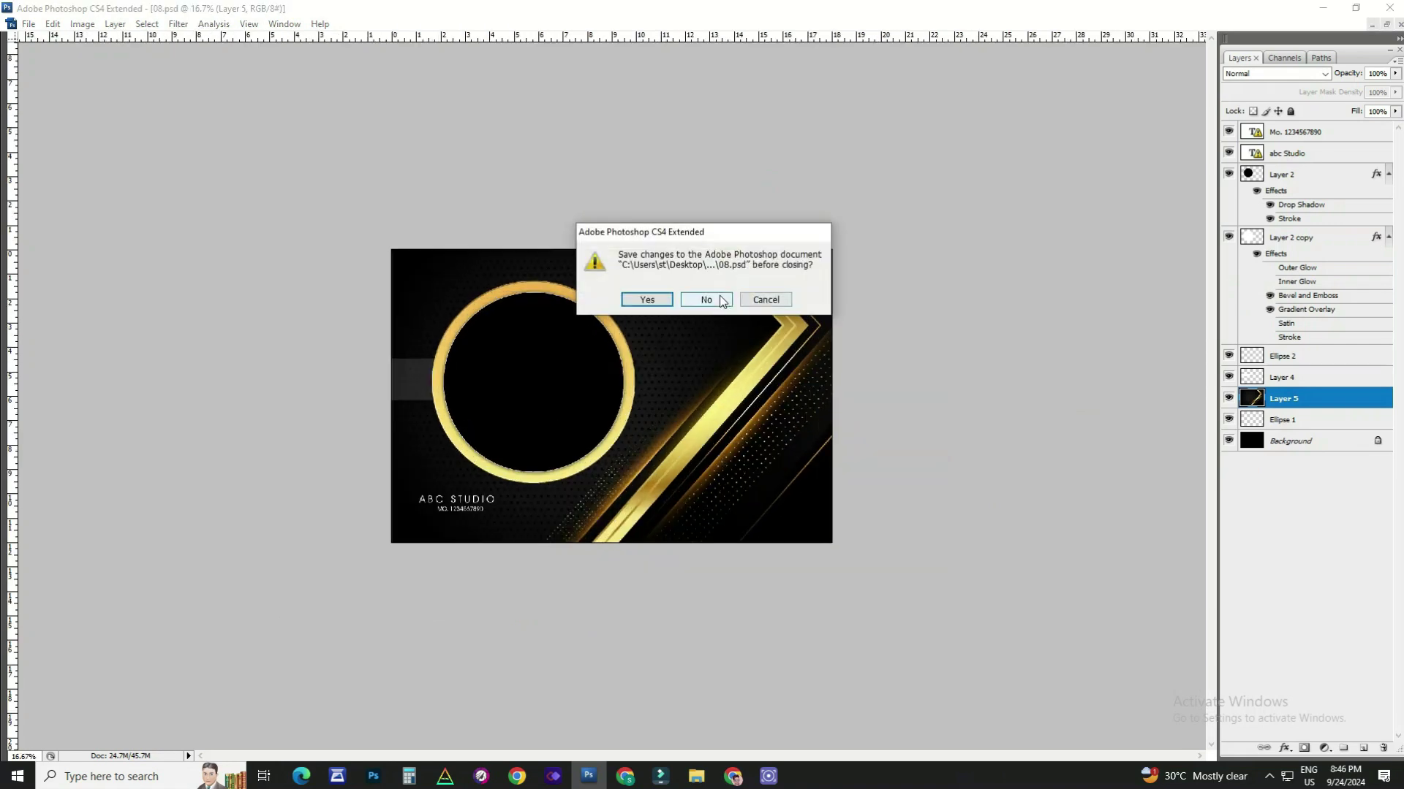
click(722, 301)
drag(677, 302, 813, 504)
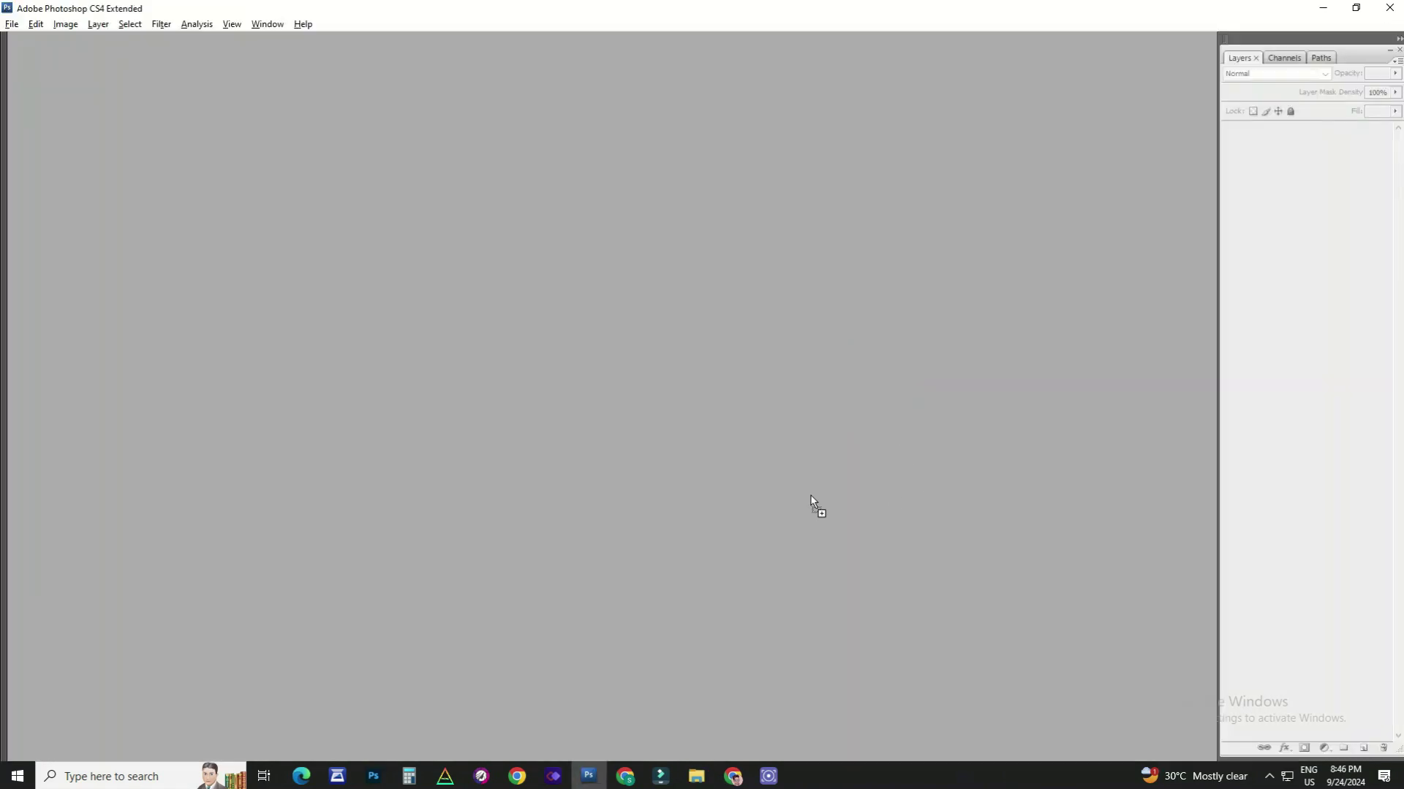
Select the previous template's photo layer, fit the cover on screen, and close it unsaved
click(748, 329)
right_click(777, 409)
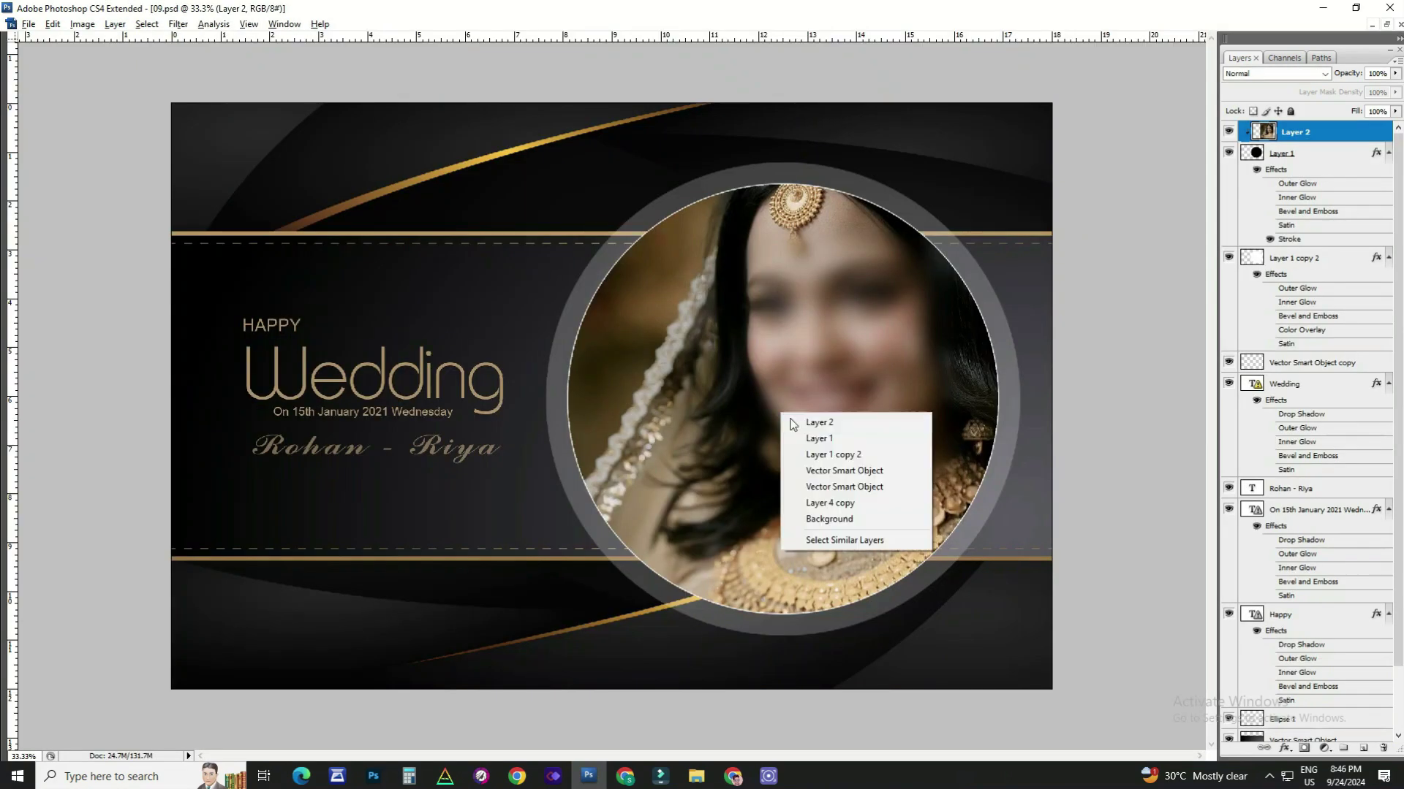
click(841, 421)
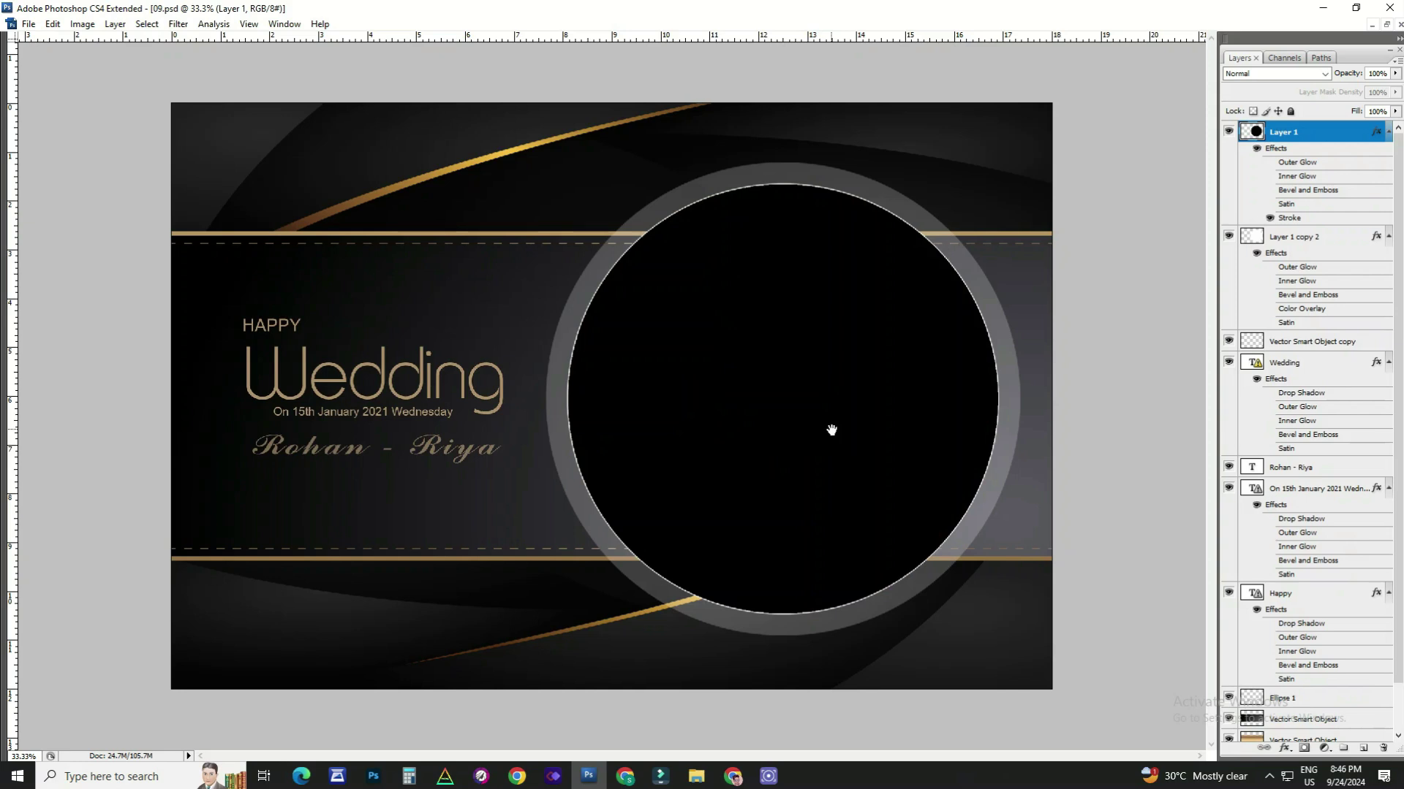
right_click(867, 404)
click(877, 416)
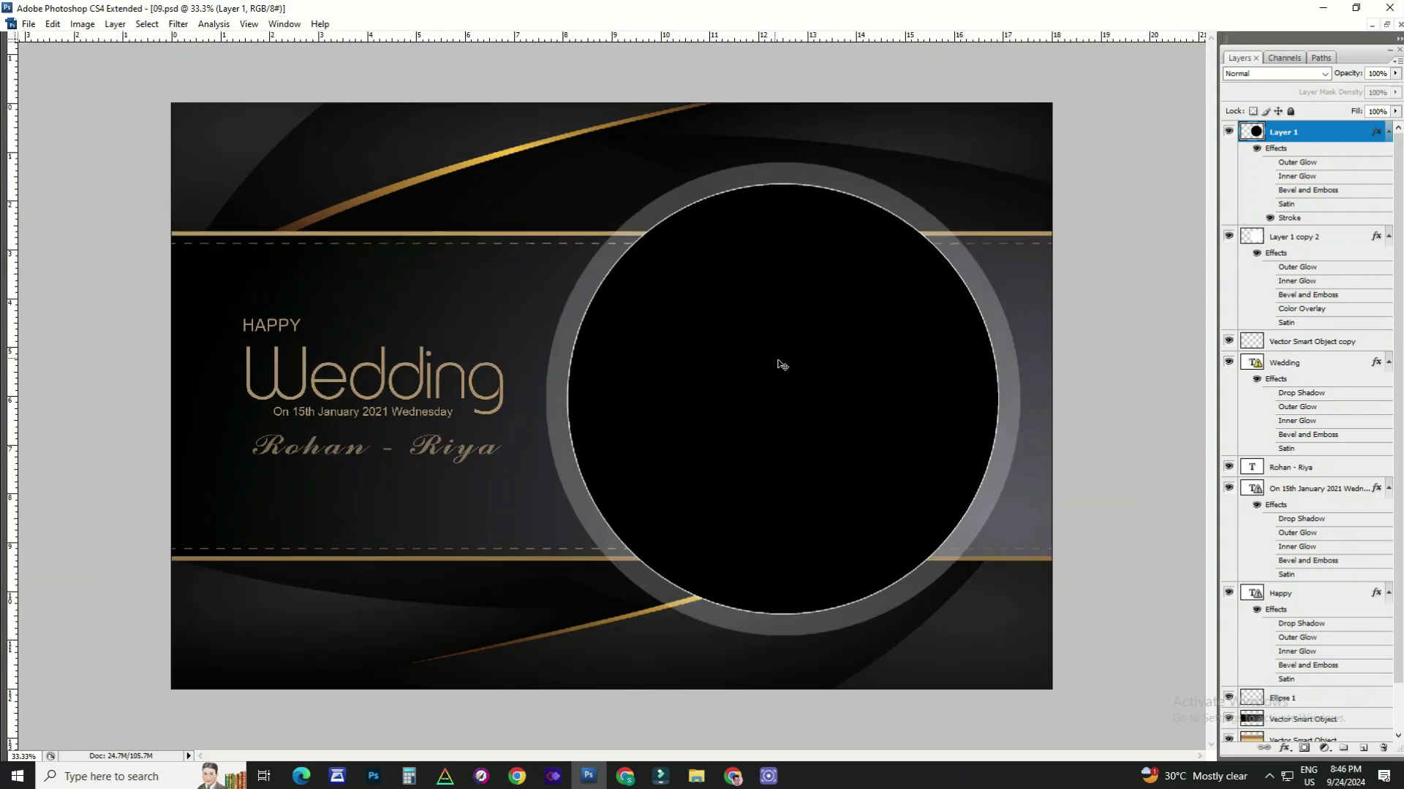
key(ctrl+w)
click(699, 302)
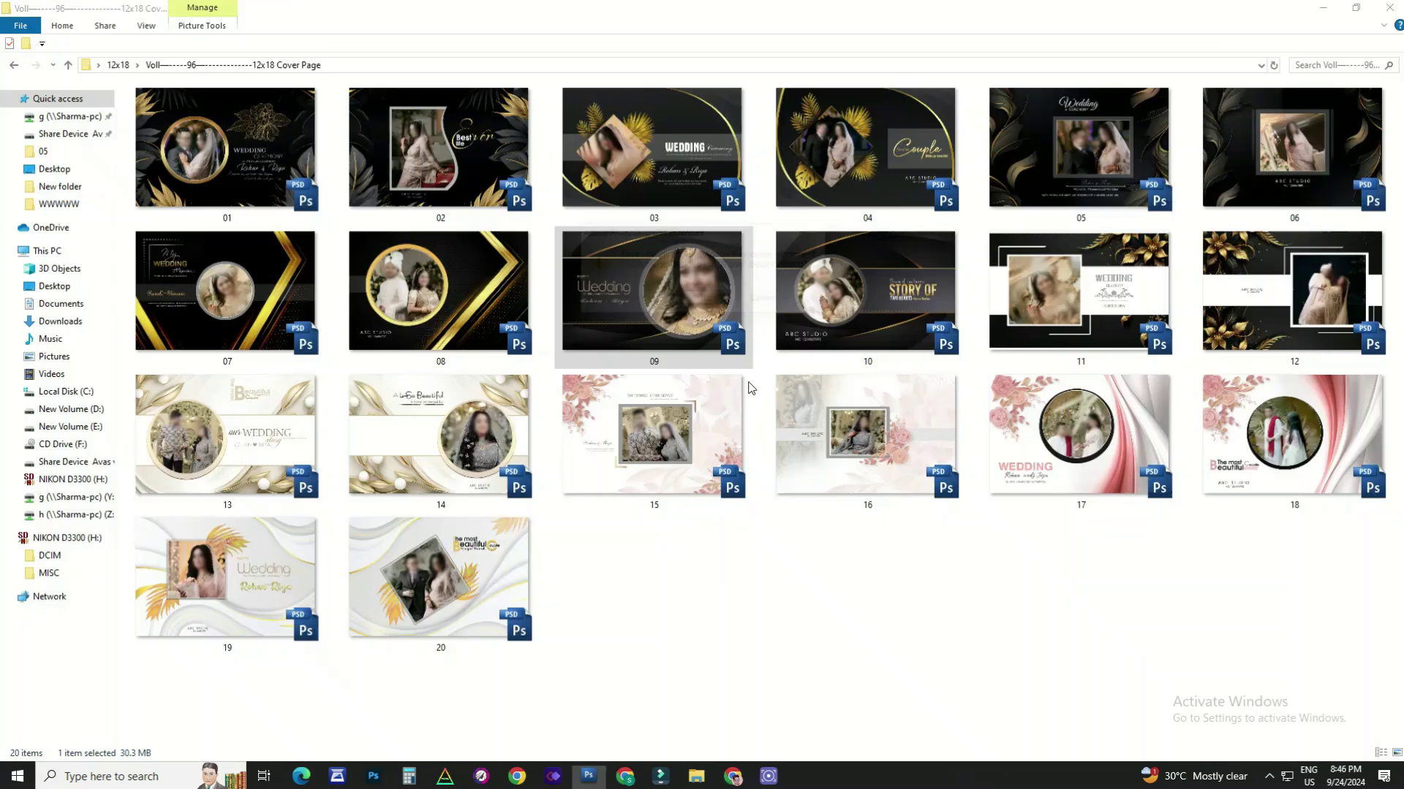
Open 10.psd past the missing-fonts warning, view the whole cover, and close it without saving
double_click(874, 307)
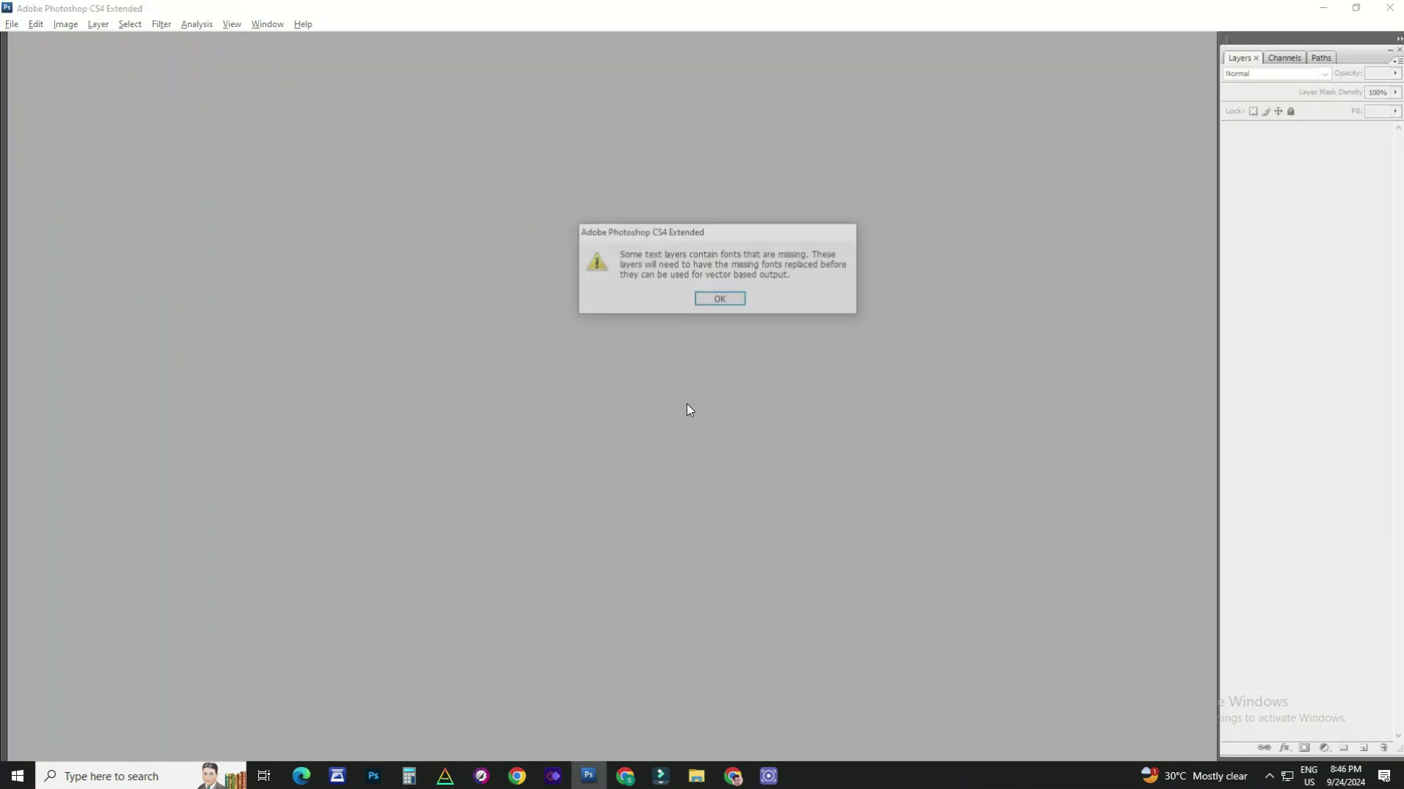
key(Return)
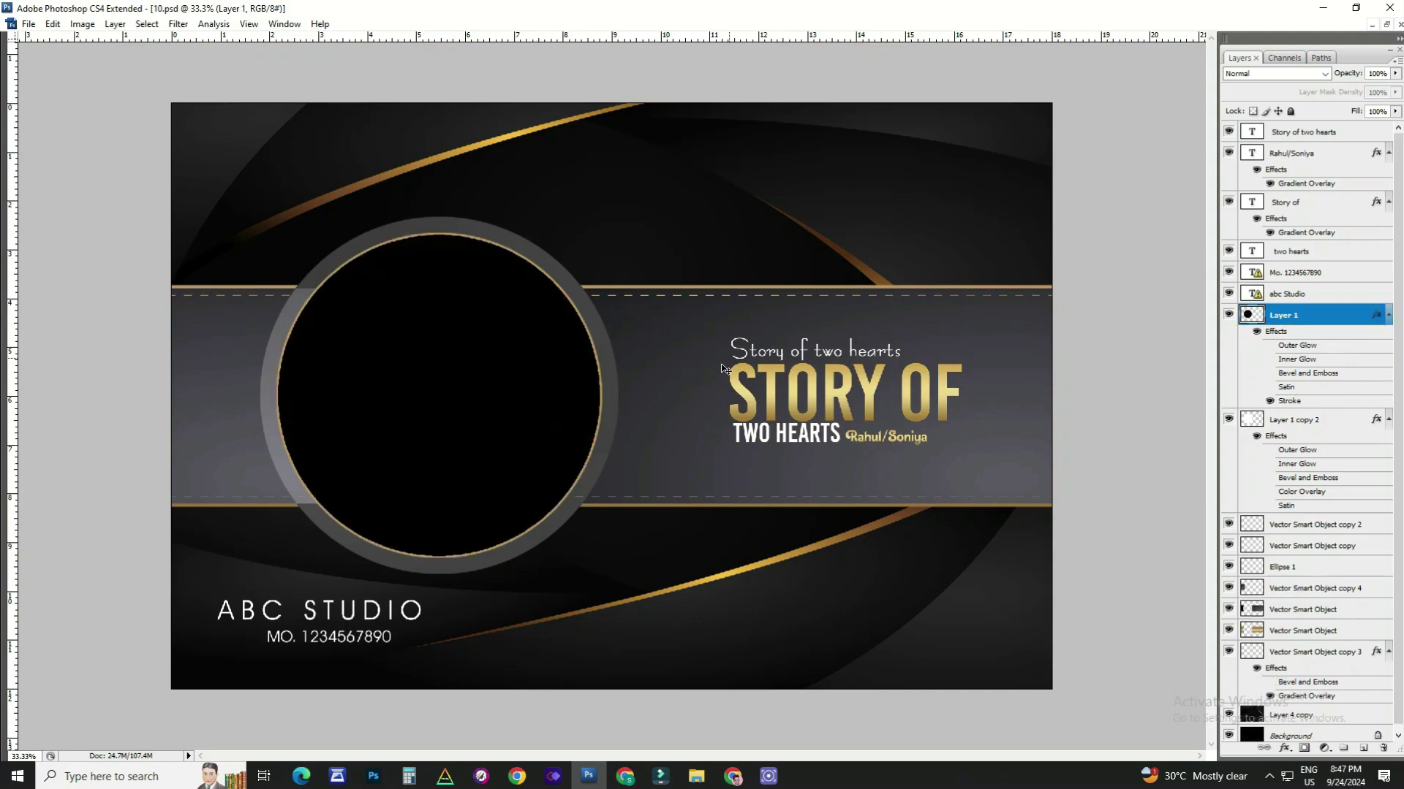
key(ctrl+w)
click(756, 308)
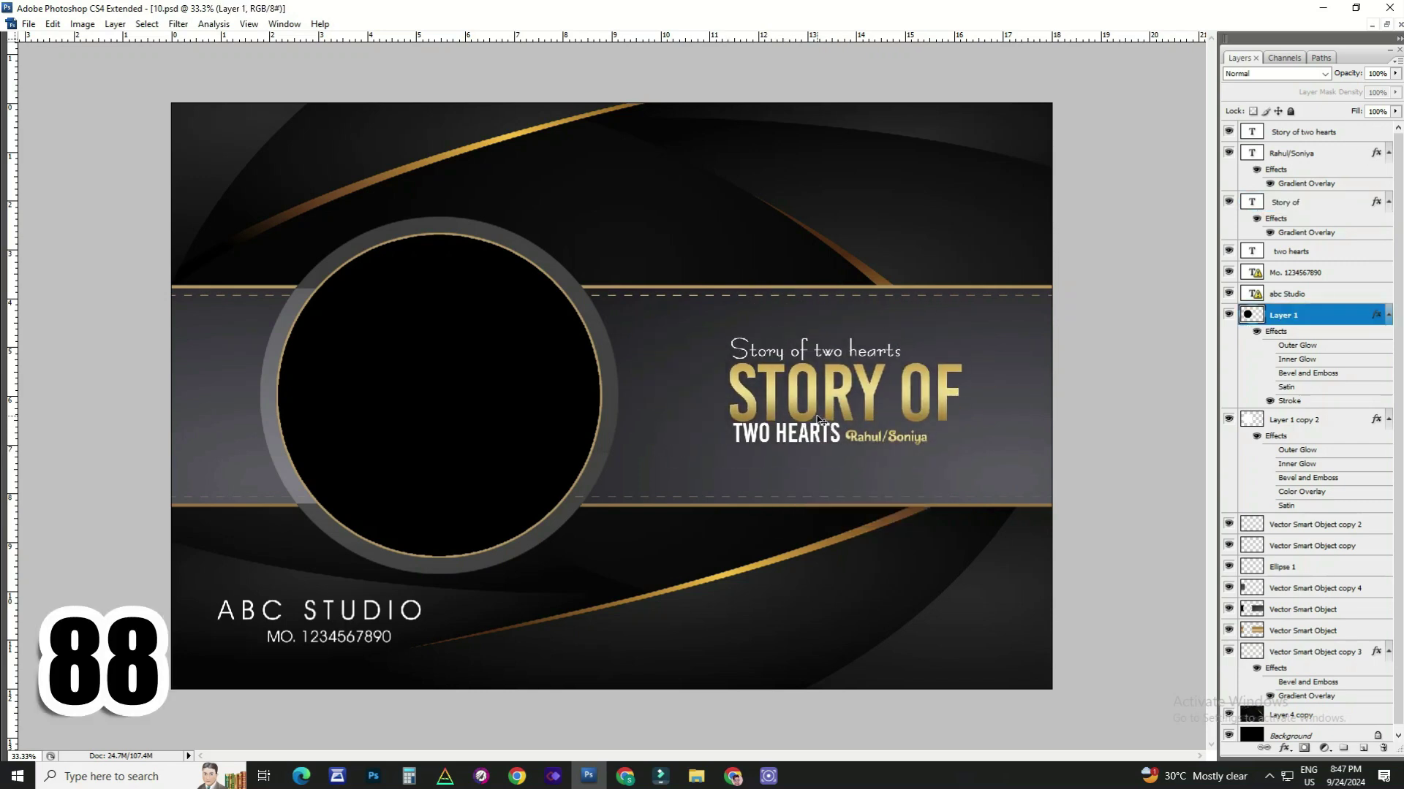
alt+click(393, 538)
ctrl+click(533, 463)
key(ctrl+w)
click(706, 300)
Return to the template folder and open 11.psd, skipping the text-layer update
key(alt+Tab)
double_click(1099, 307)
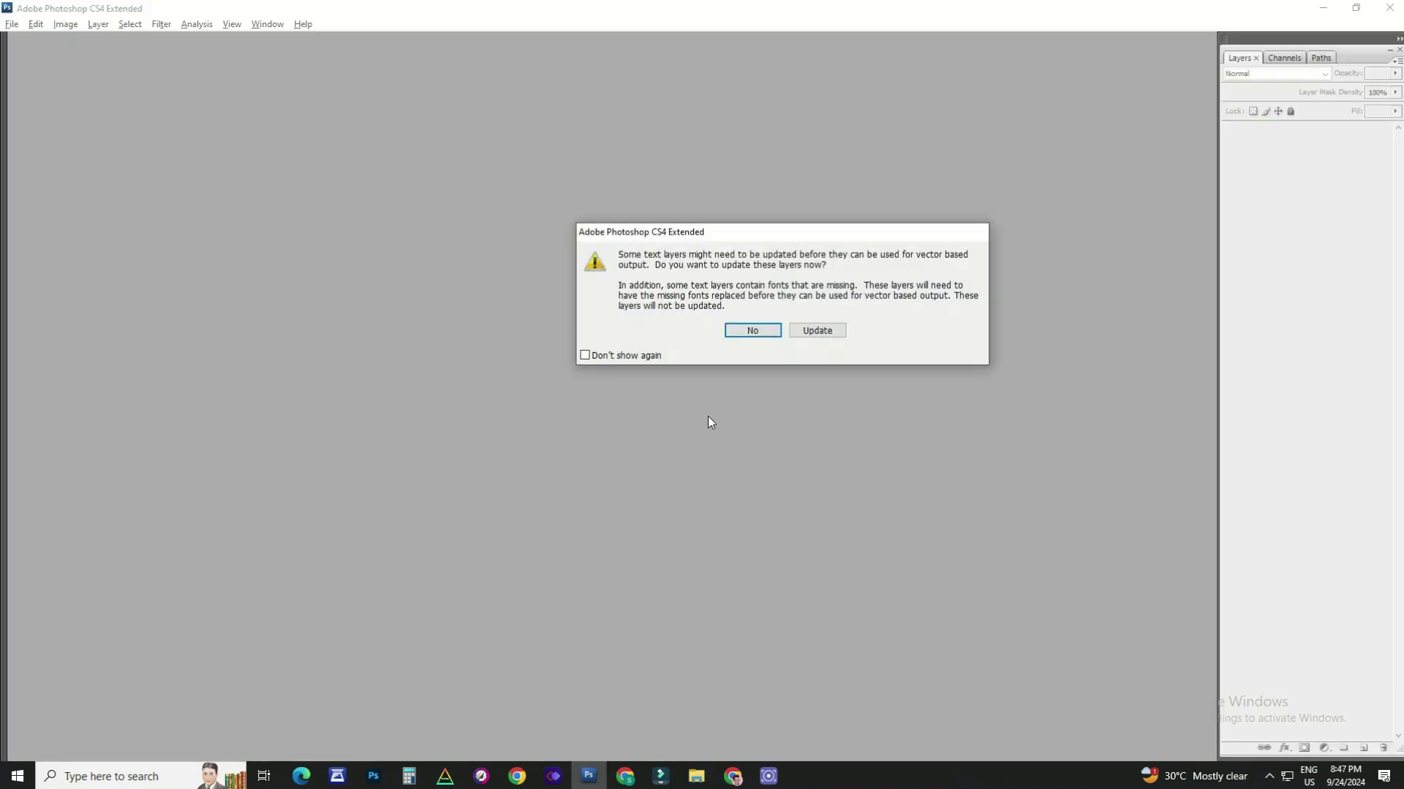
key(Return)
Select template 11's photo frame layer, settle the zoom at 33.3%, and close it unsaved
ctrl+click(595, 407)
alt+click(596, 407)
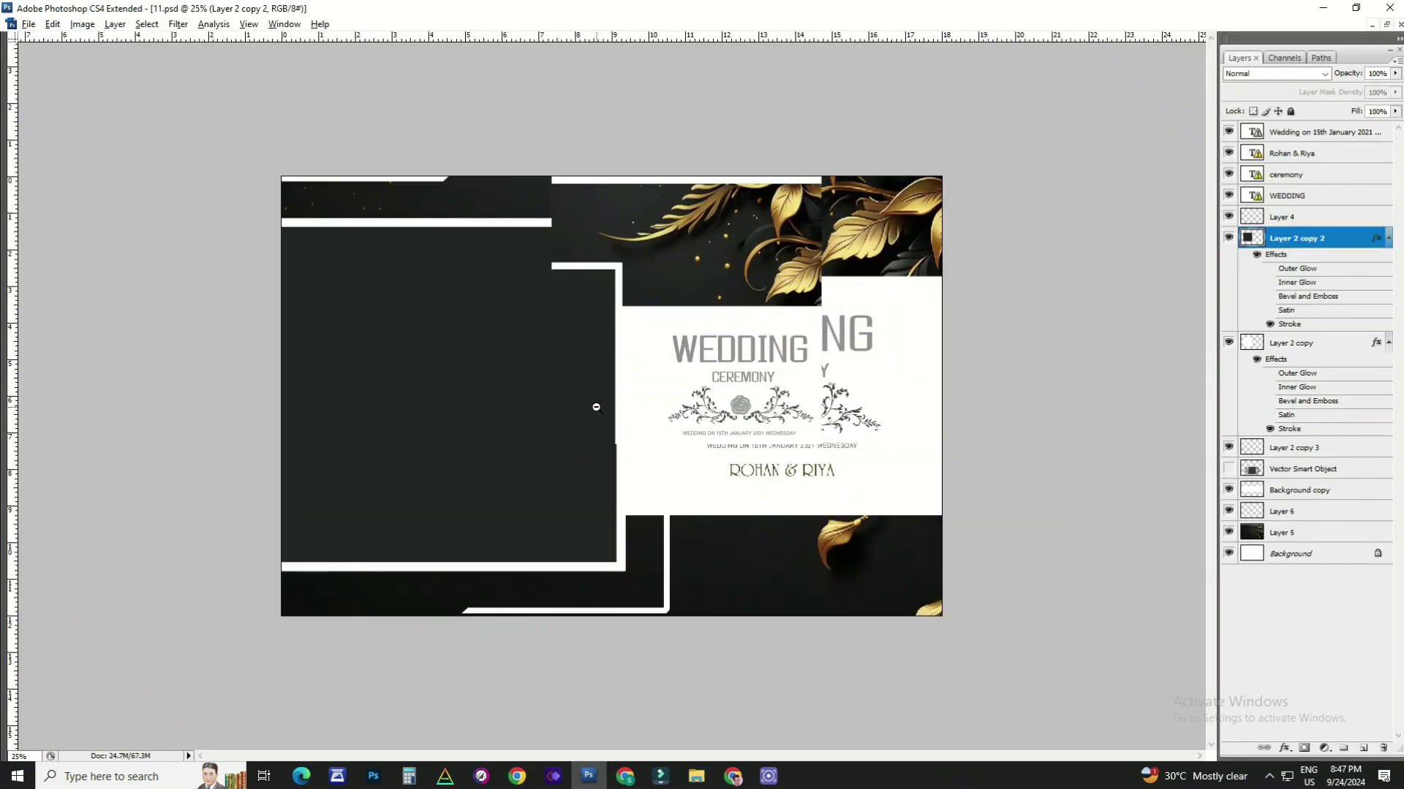
click(406, 298)
right_click(875, 287)
click(914, 284)
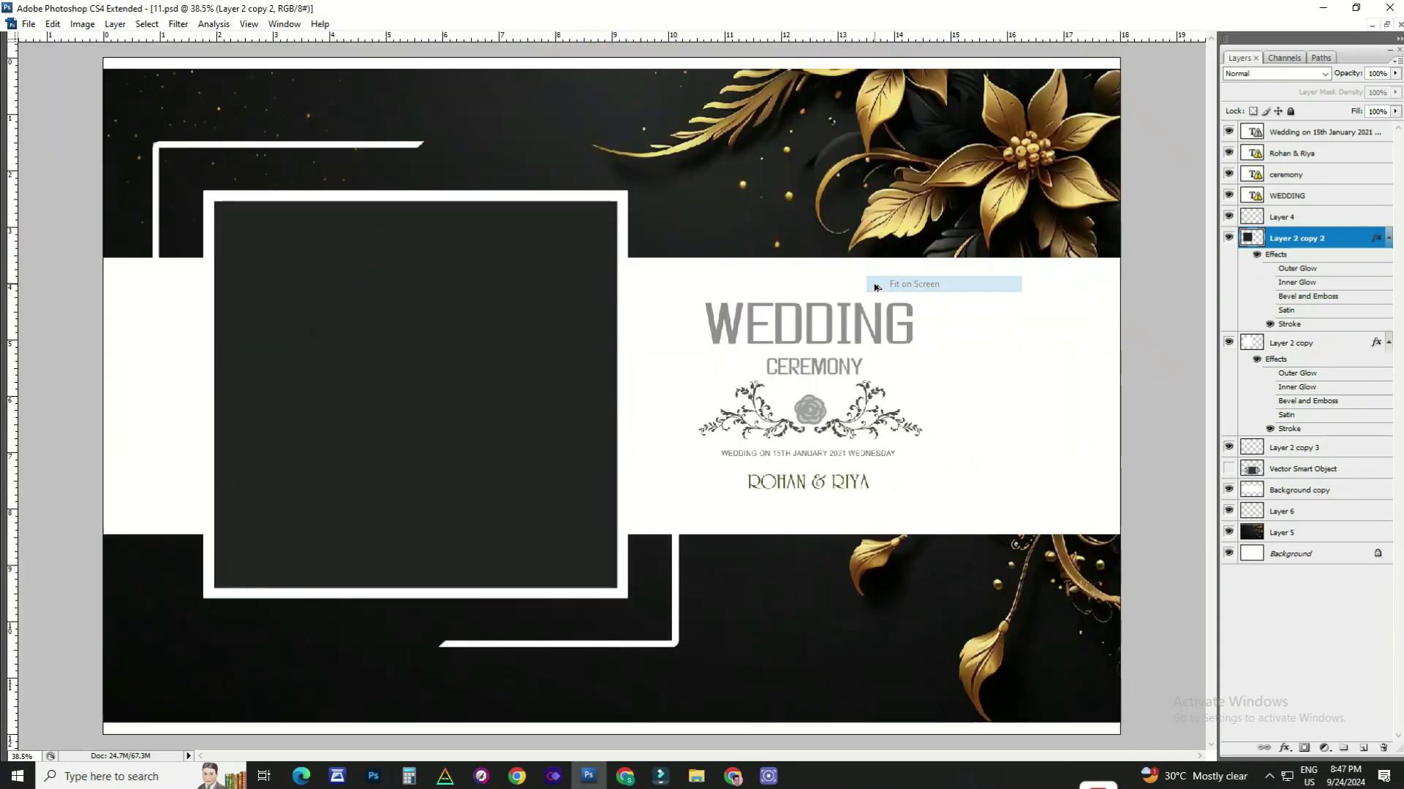
key(ctrl+minus)
key(ctrl+minus)
key(ctrl+minus)
key(ctrl+plus)
key(ctrl+plus)
key(ctrl+w)
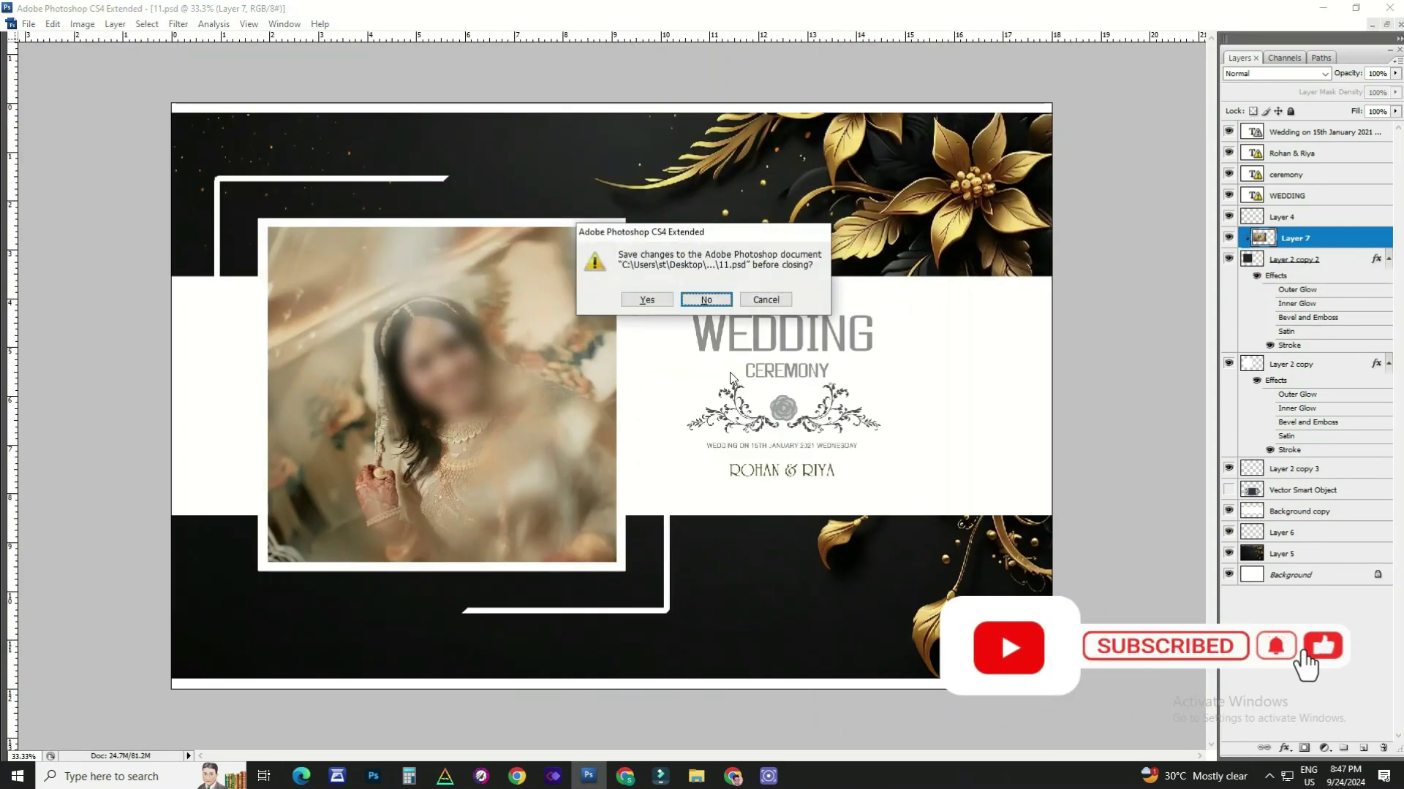
key(n)
Open 12.psd, delete its photo Layer 4, view the whole cover, and close without saving
key(alt+Tab)
double_click(1291, 292)
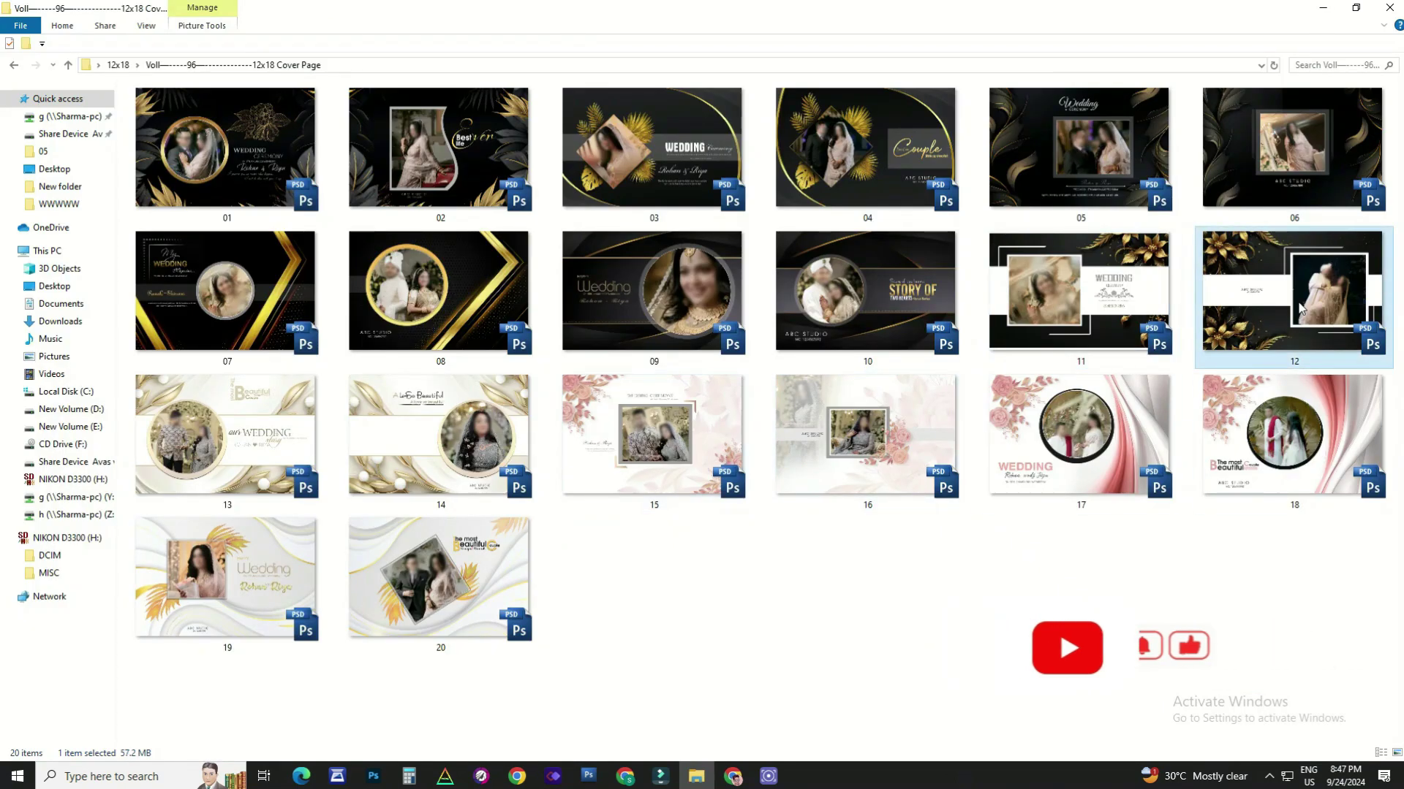
click(739, 298)
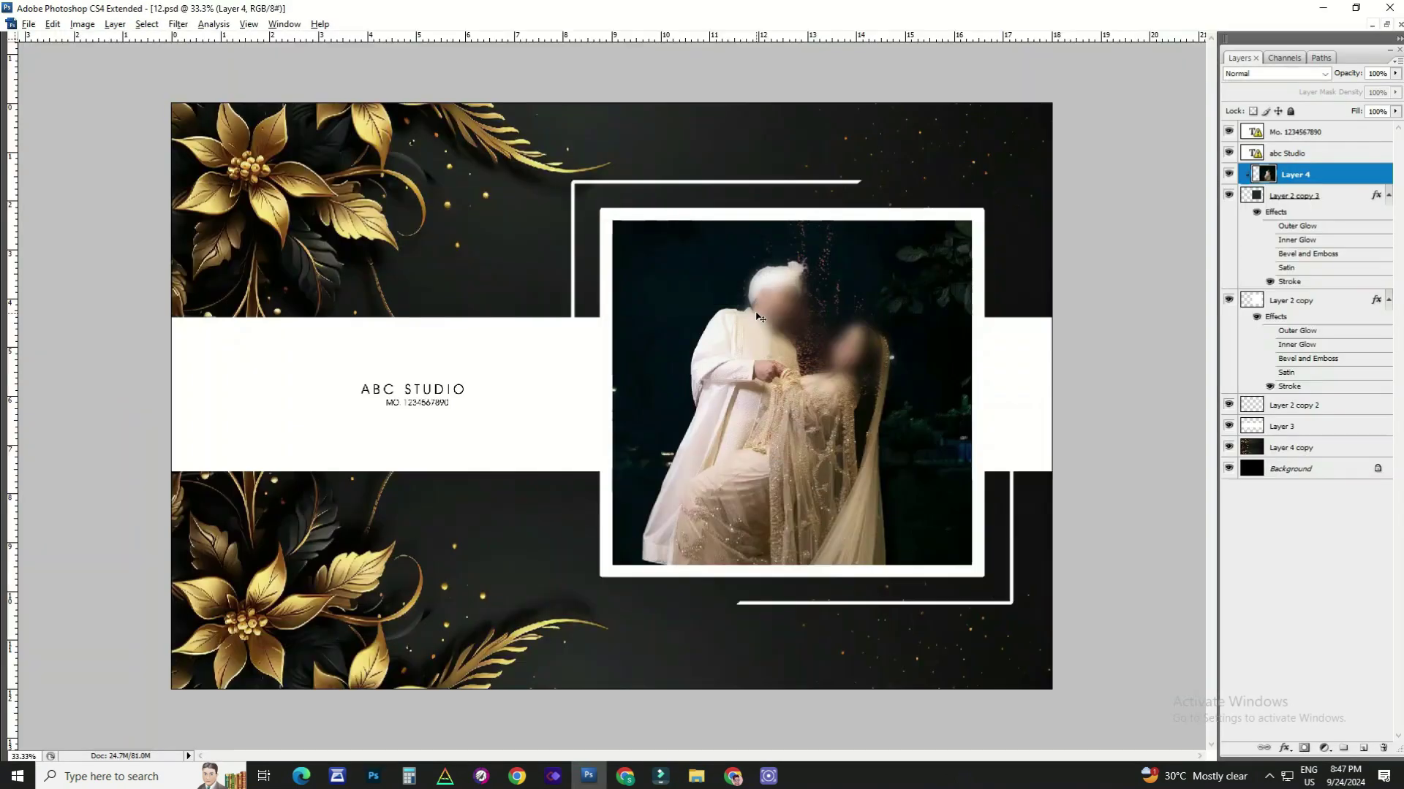
alt+click(757, 317)
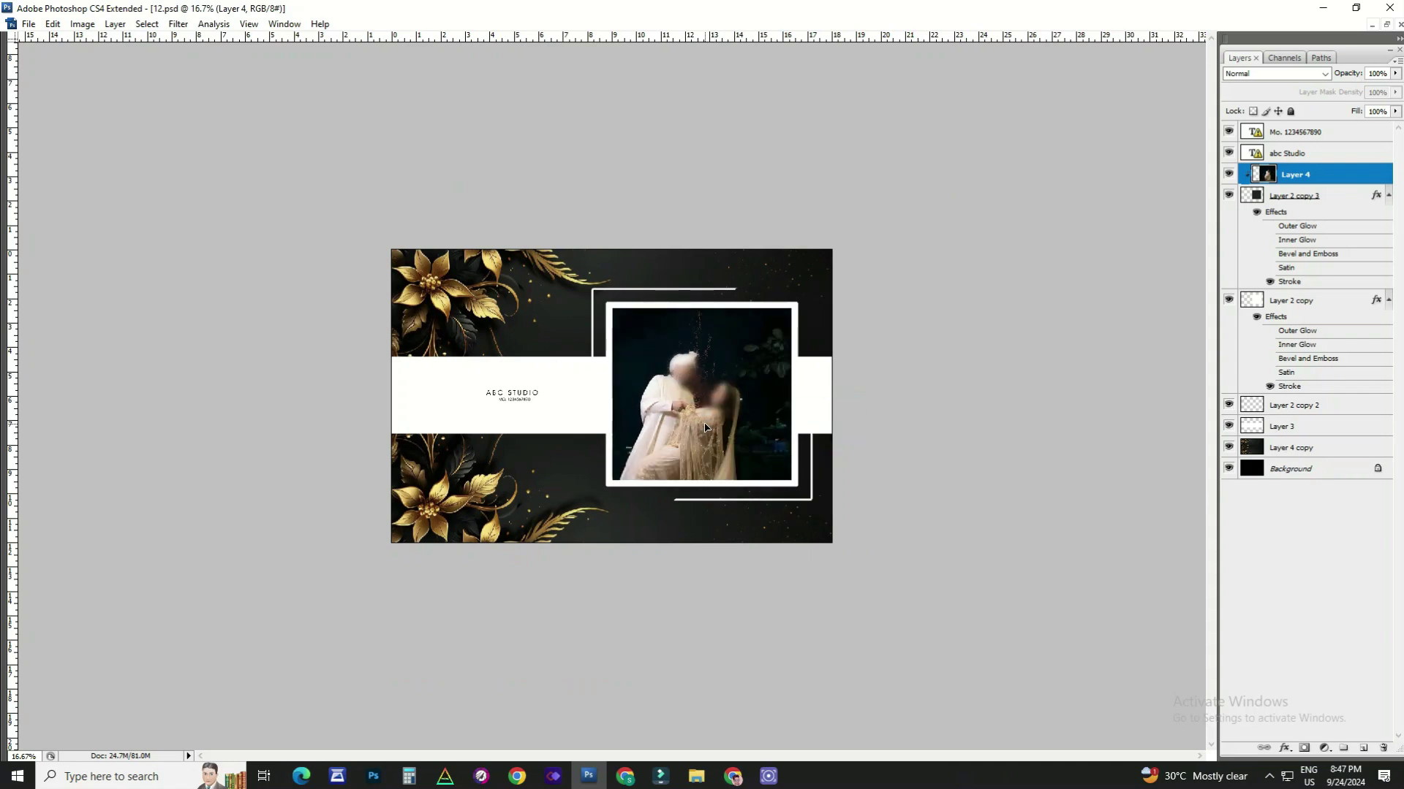
key(Delete)
mouse_move(762, 376)
mouse_down()
mouse_move(811, 470)
mouse_move(953, 448)
mouse_up()
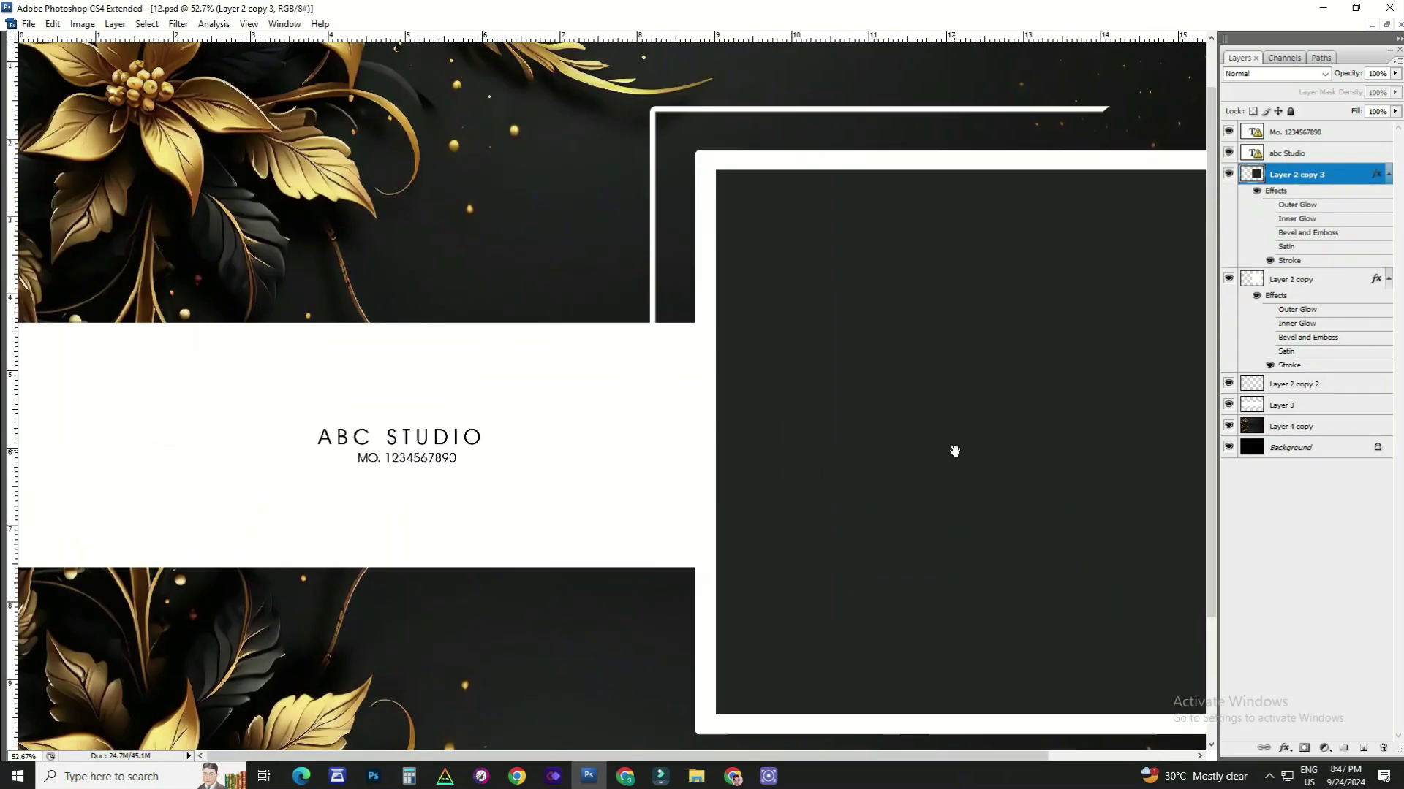
right_click(885, 373)
click(920, 368)
key(ctrl+minus)
key(ctrl+minus)
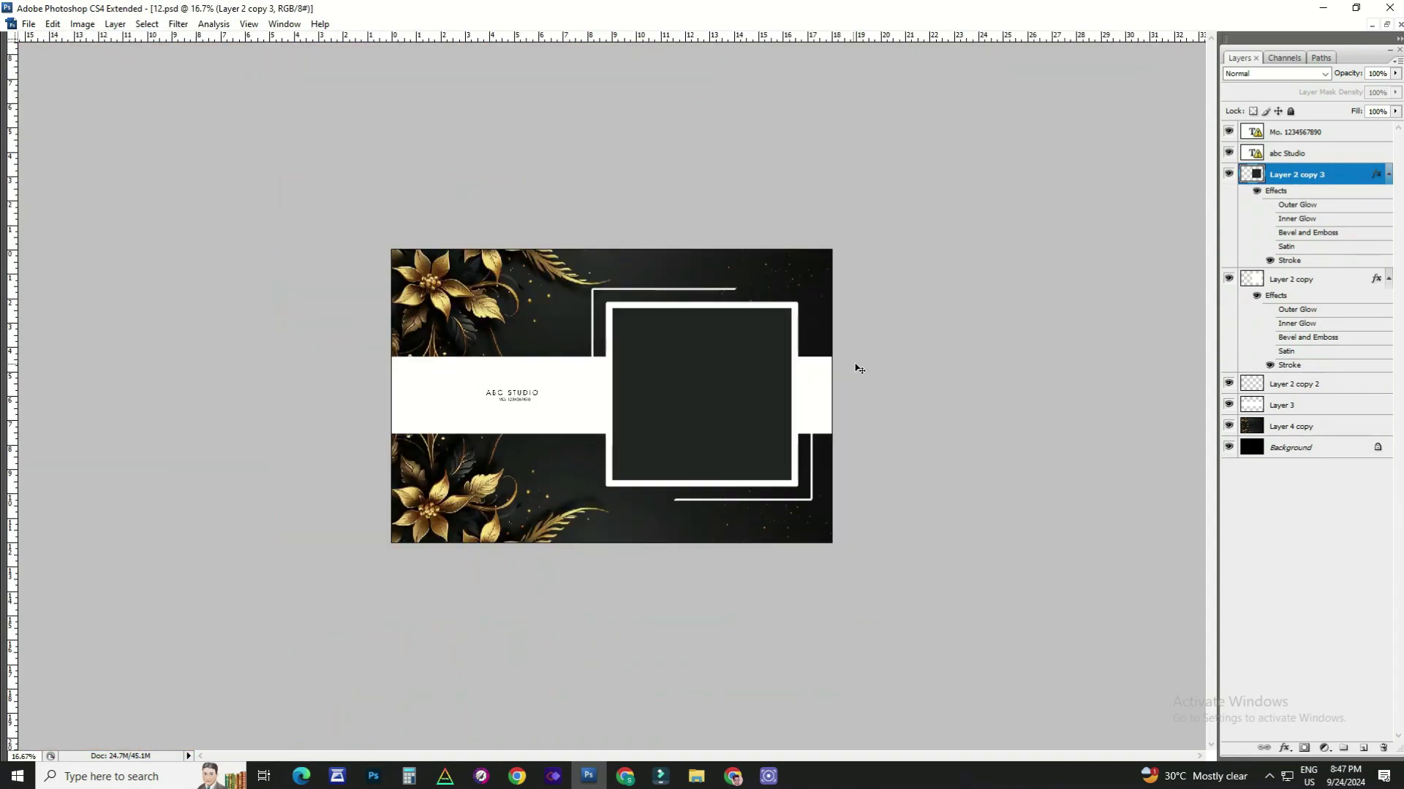
key(ctrl+z)
key(ctrl+z)
key(ctrl+z)
key(ctrl+z)
key(ctrl+w)
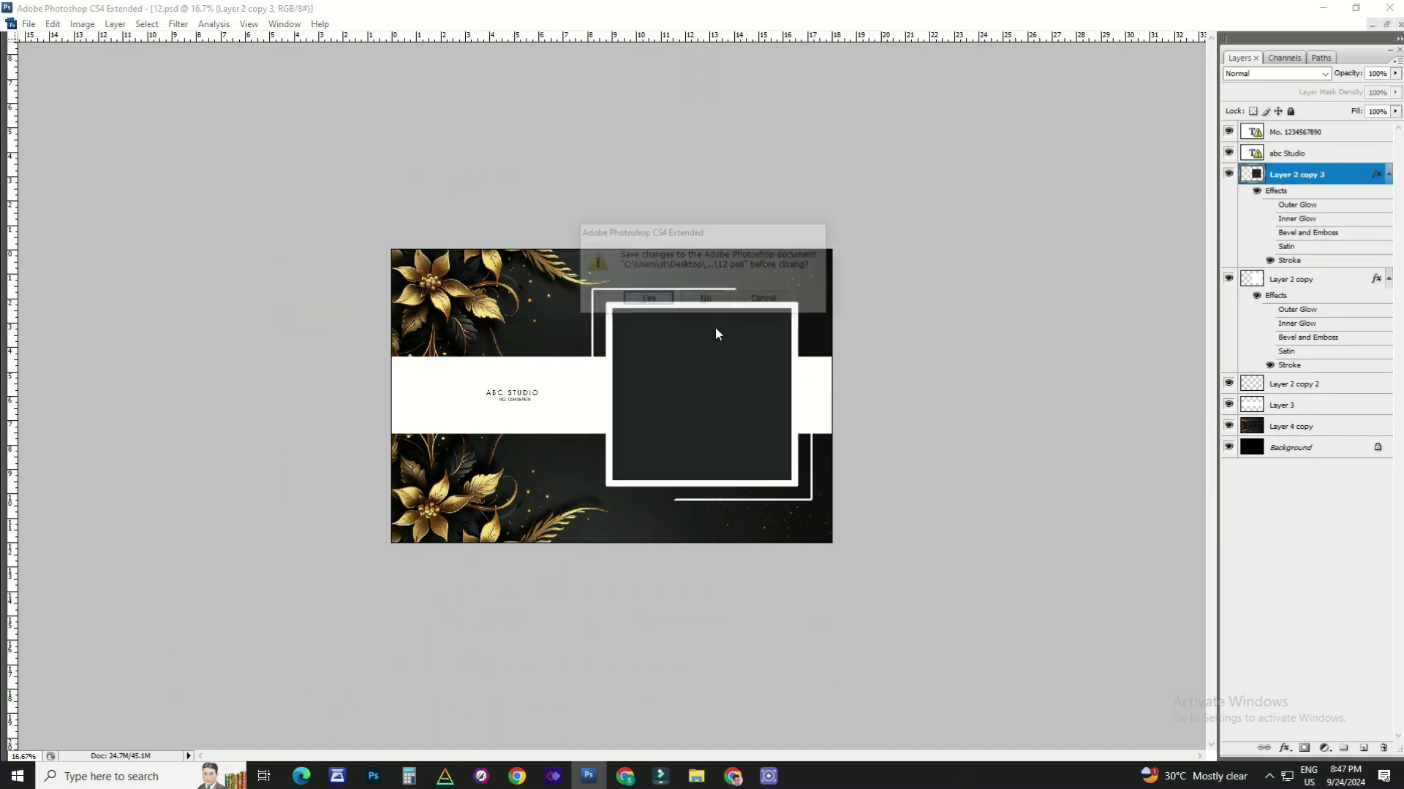
click(719, 302)
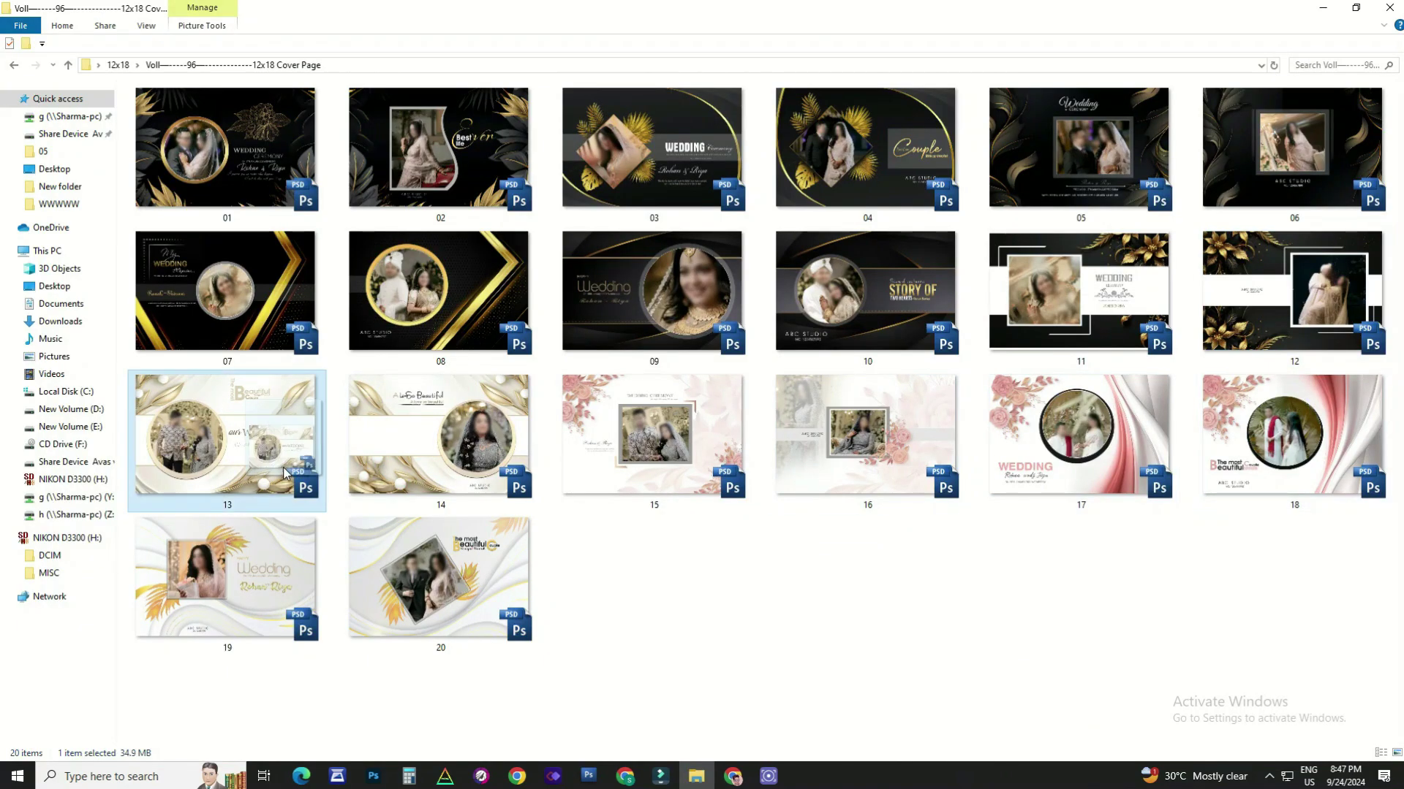
Trash template 13's photo Layer 7 to empty the circle, view the cover, and close unsaved
key(Return)
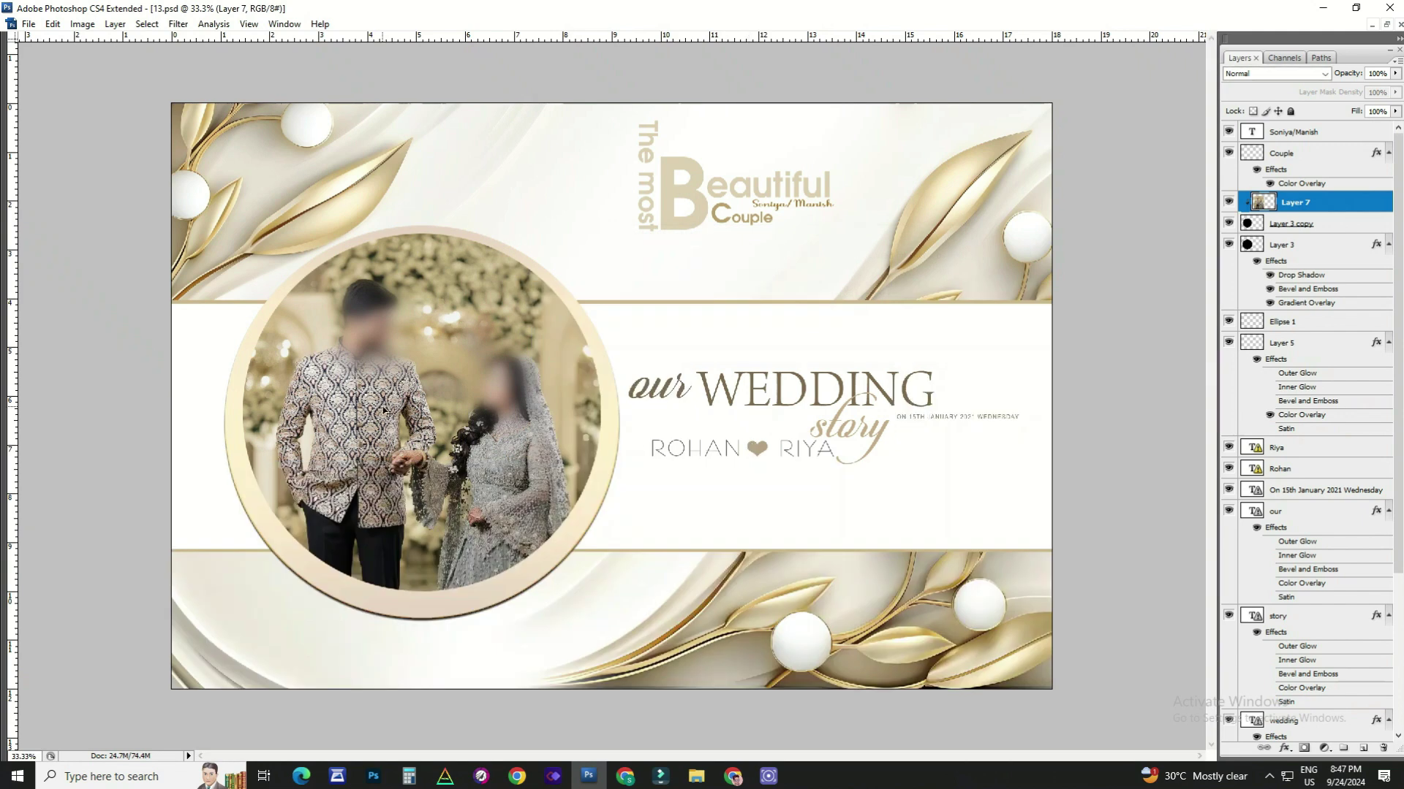
drag(405, 424, 408, 426)
click(499, 186)
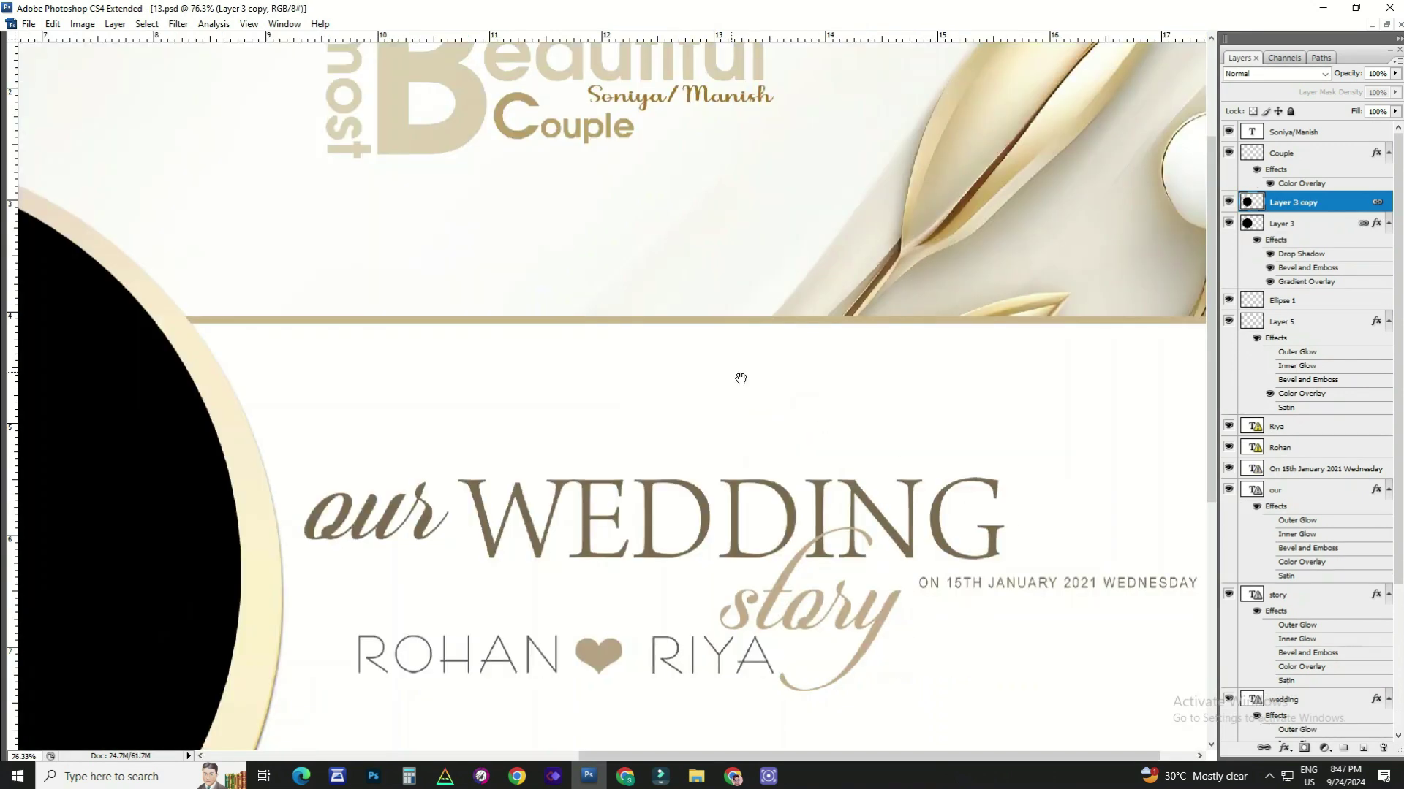
alt+click(714, 322)
alt+click(707, 328)
key(ctrl+z)
key(ctrl+z)
key(ctrl+z)
key(ctrl+z)
key(ctrl+w)
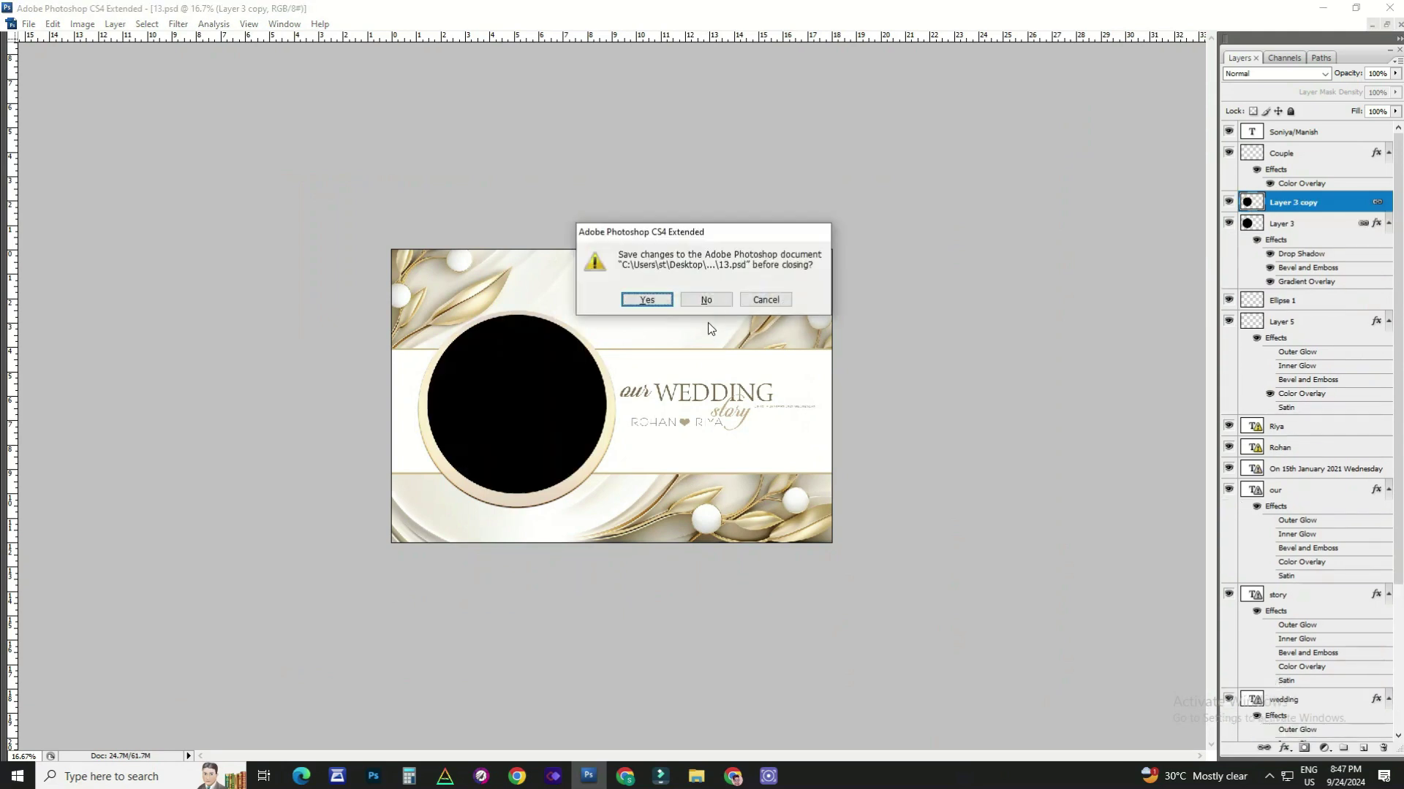
click(714, 300)
Open 14.psd from the template folder past the missing-fonts warning and pick its photo layer
key(alt+Tab)
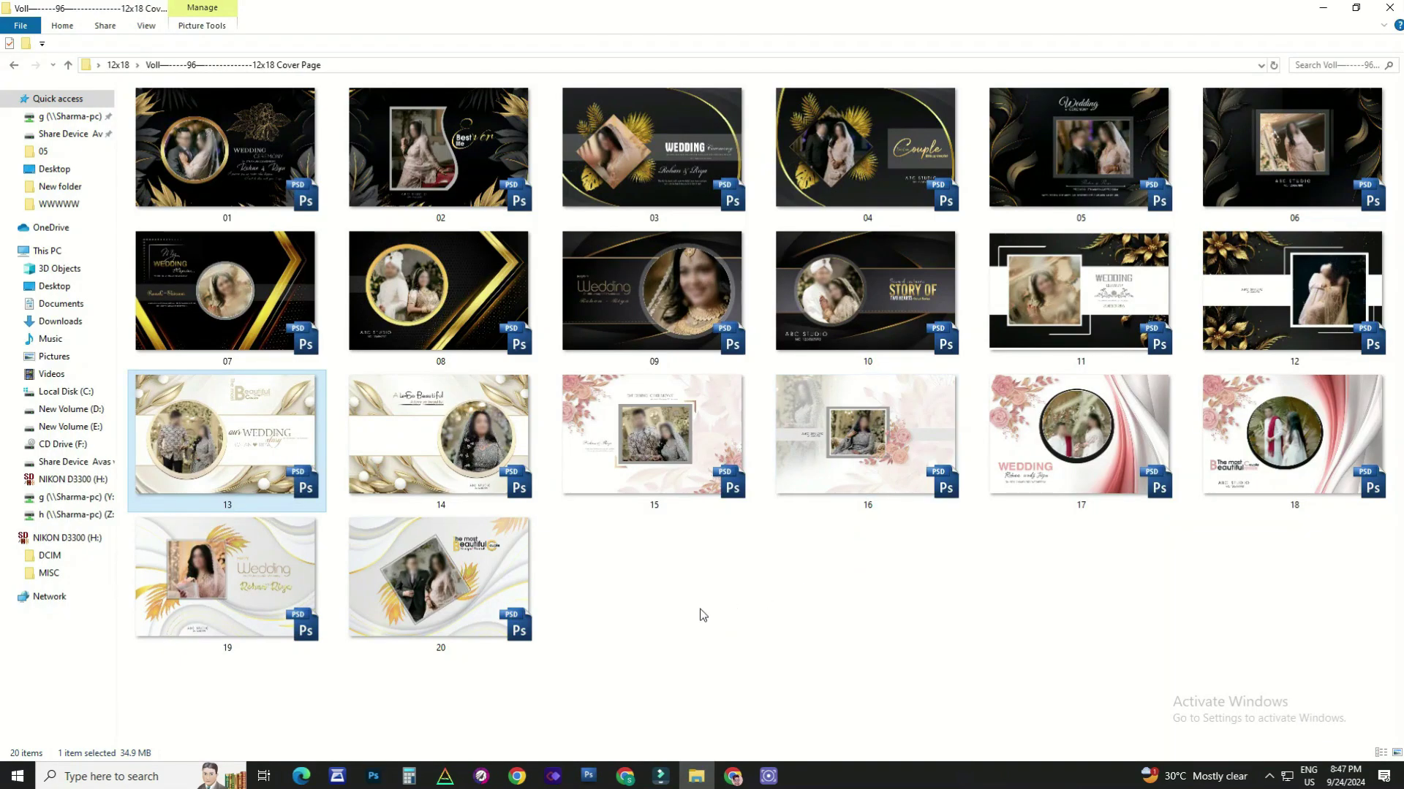
double_click(439, 432)
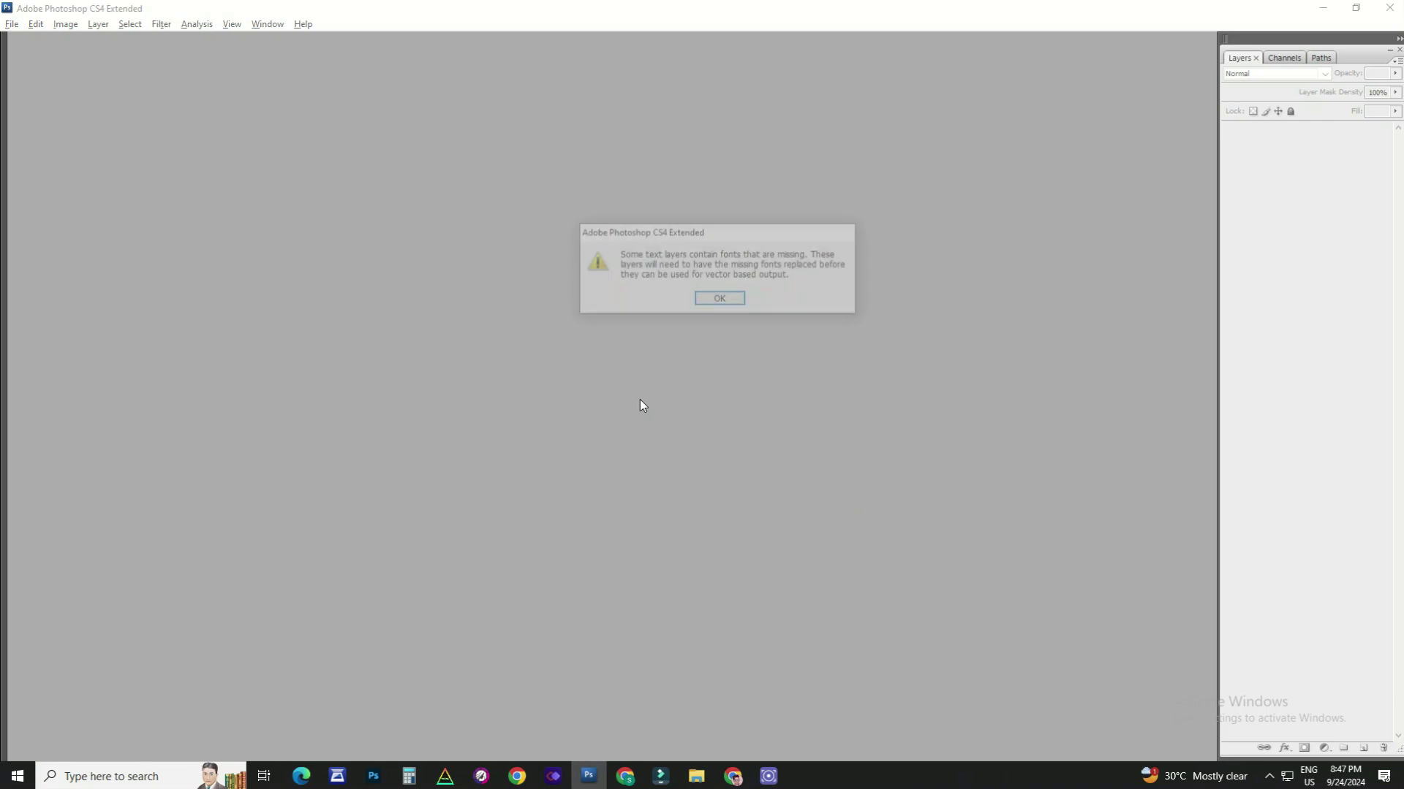
key(Return)
right_click(769, 380)
Delete the photo Layer 13, leaving template 14's circle frame empty
click(790, 391)
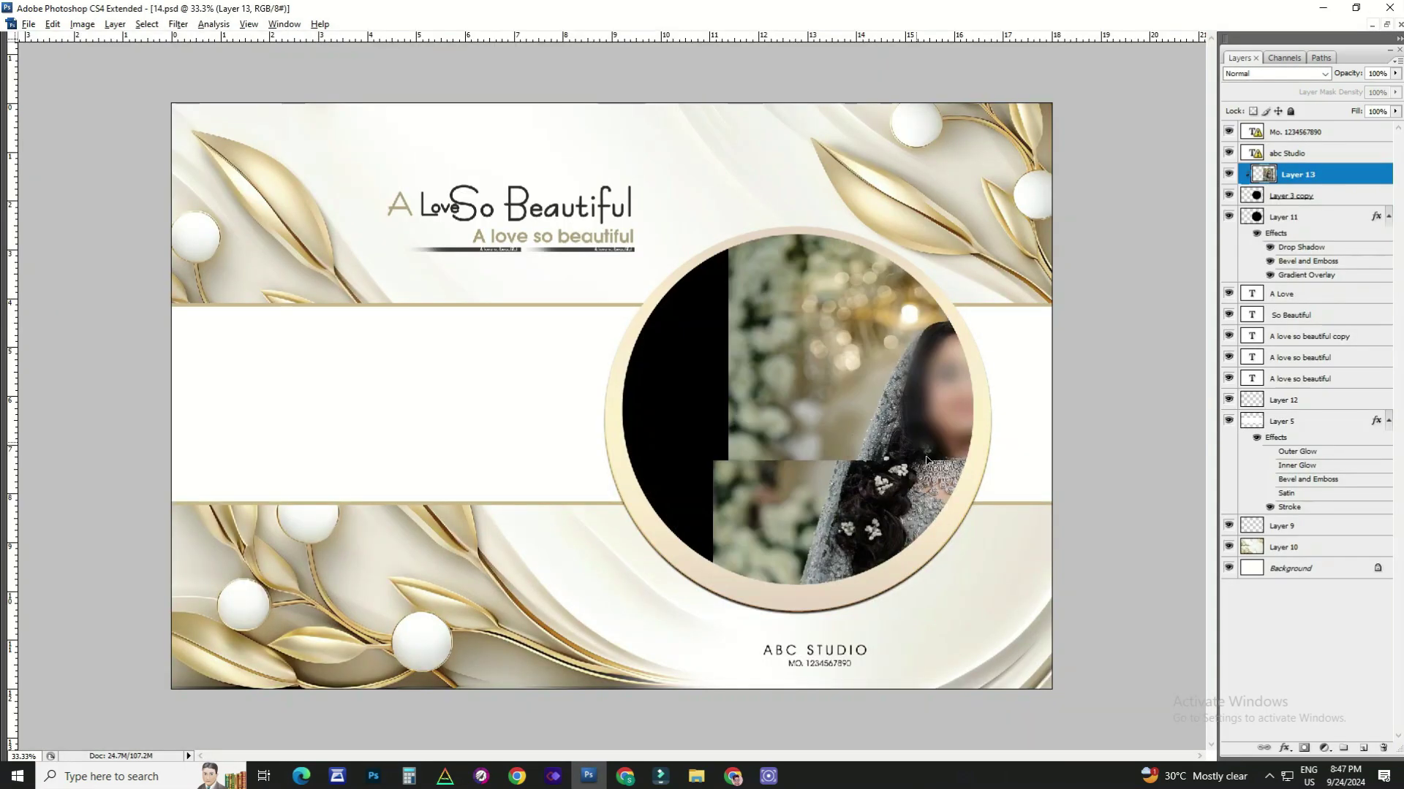
key(Delete)
alt+click(805, 408)
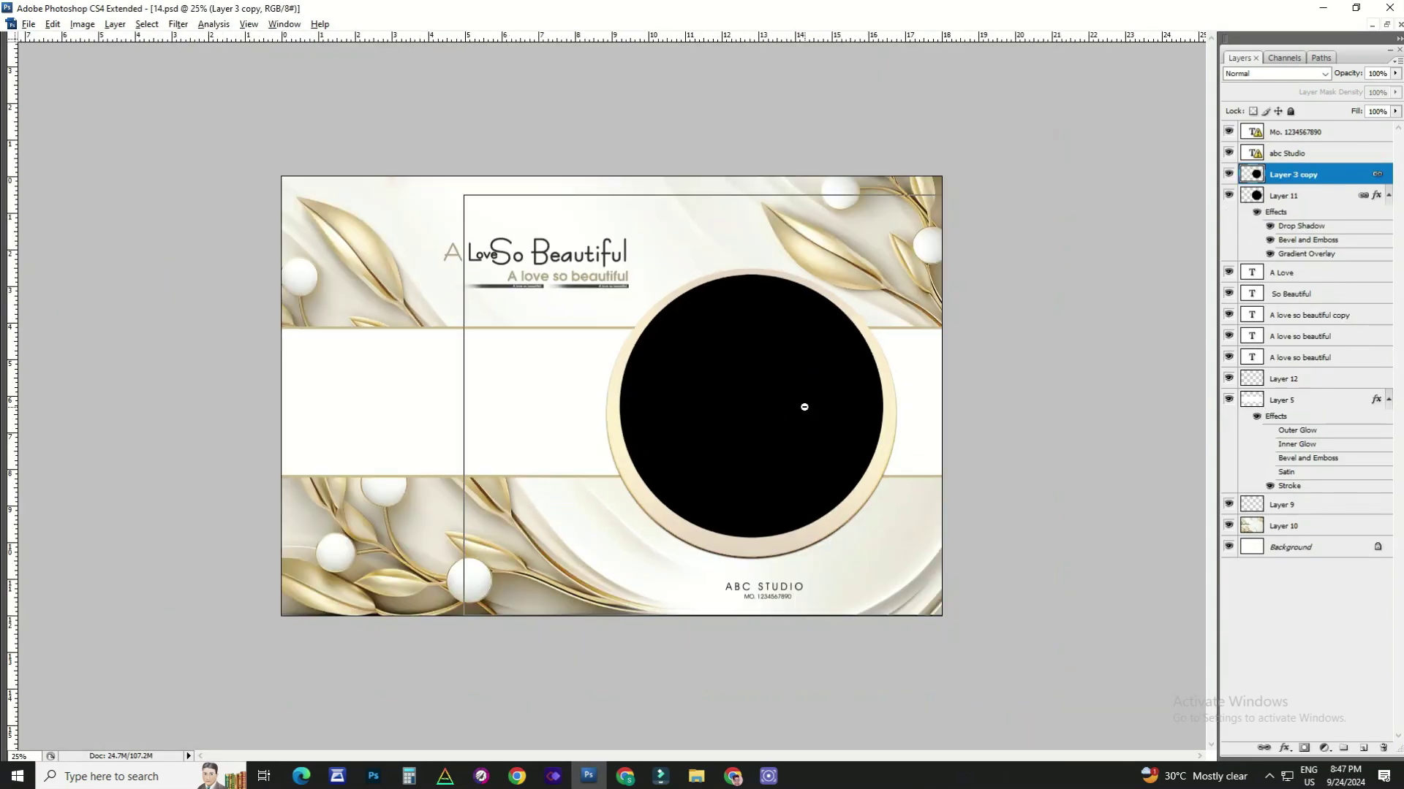
key(ctrl+plus)
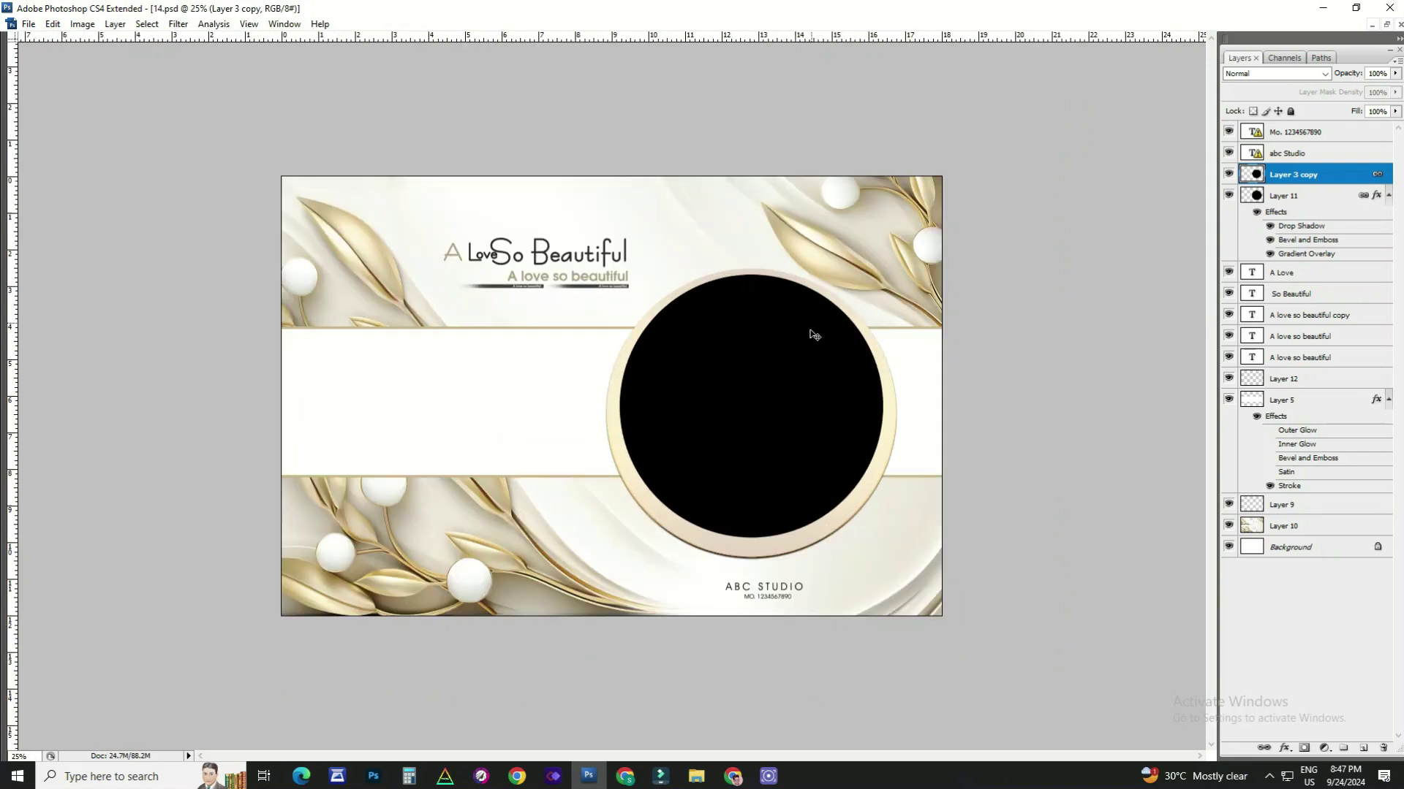
Shift the hue of the leafy background Layer 10 from gold to pink-purple
click(850, 289)
key(ctrl+u)
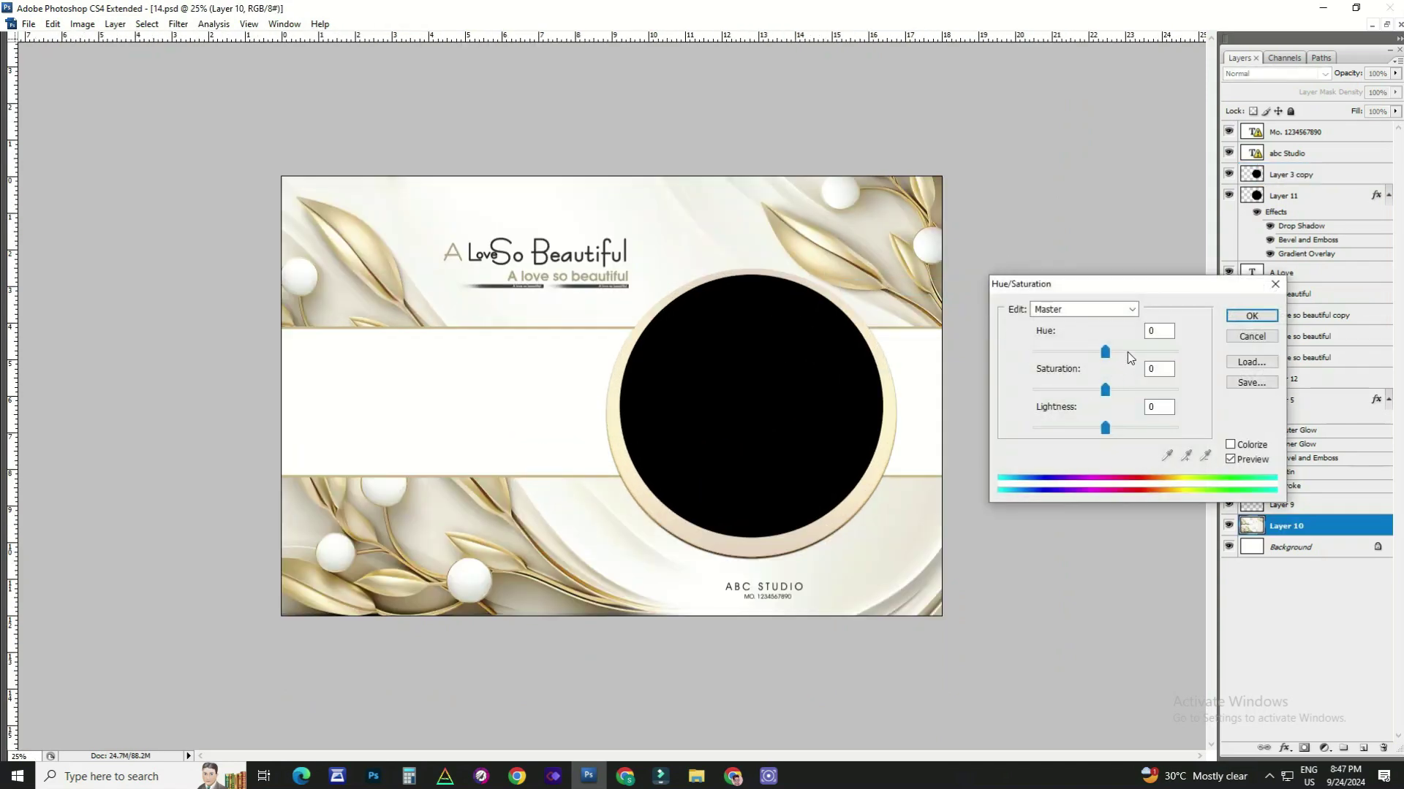
mouse_move(1145, 354)
mouse_down()
mouse_move(1179, 354)
mouse_move(1152, 374)
mouse_move(1059, 382)
mouse_up()
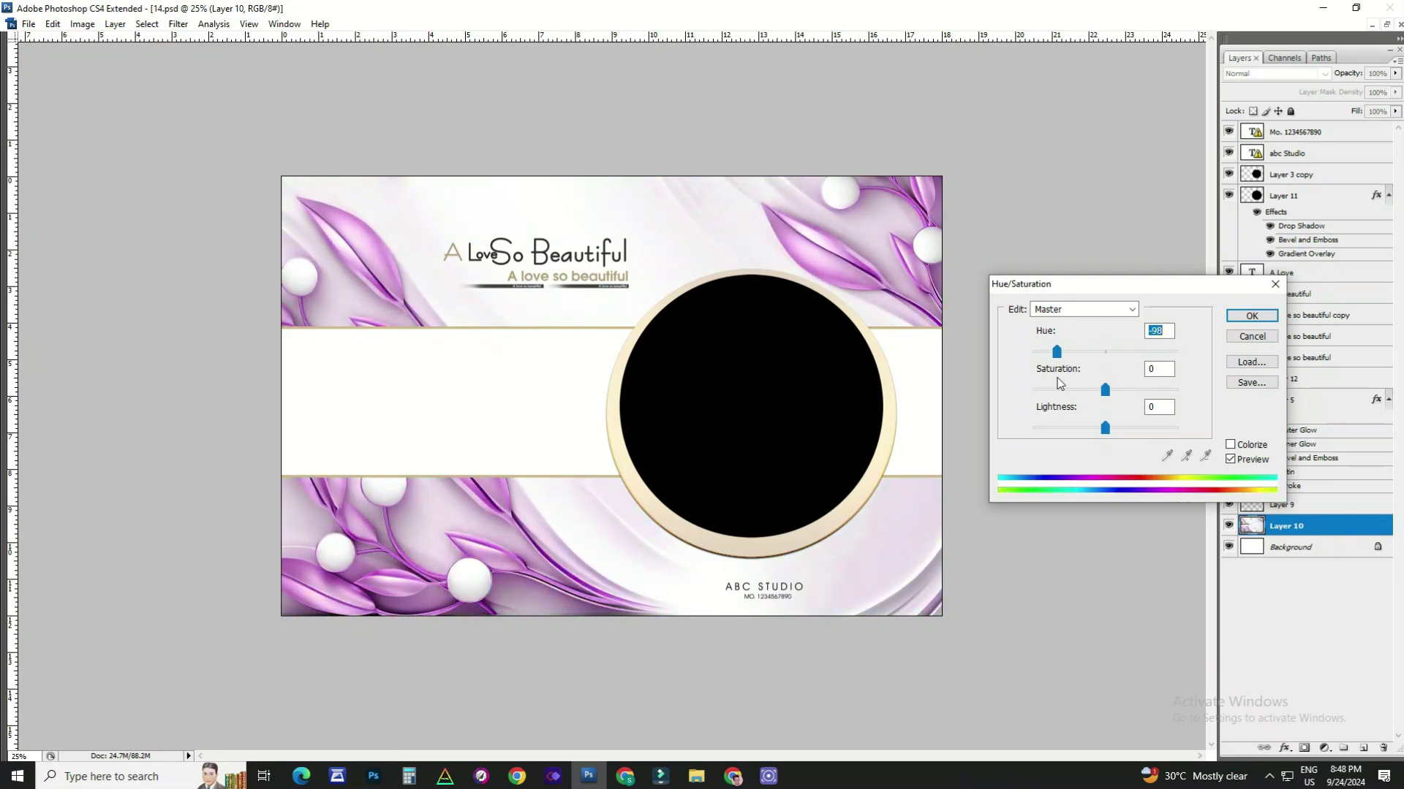
key(Return)
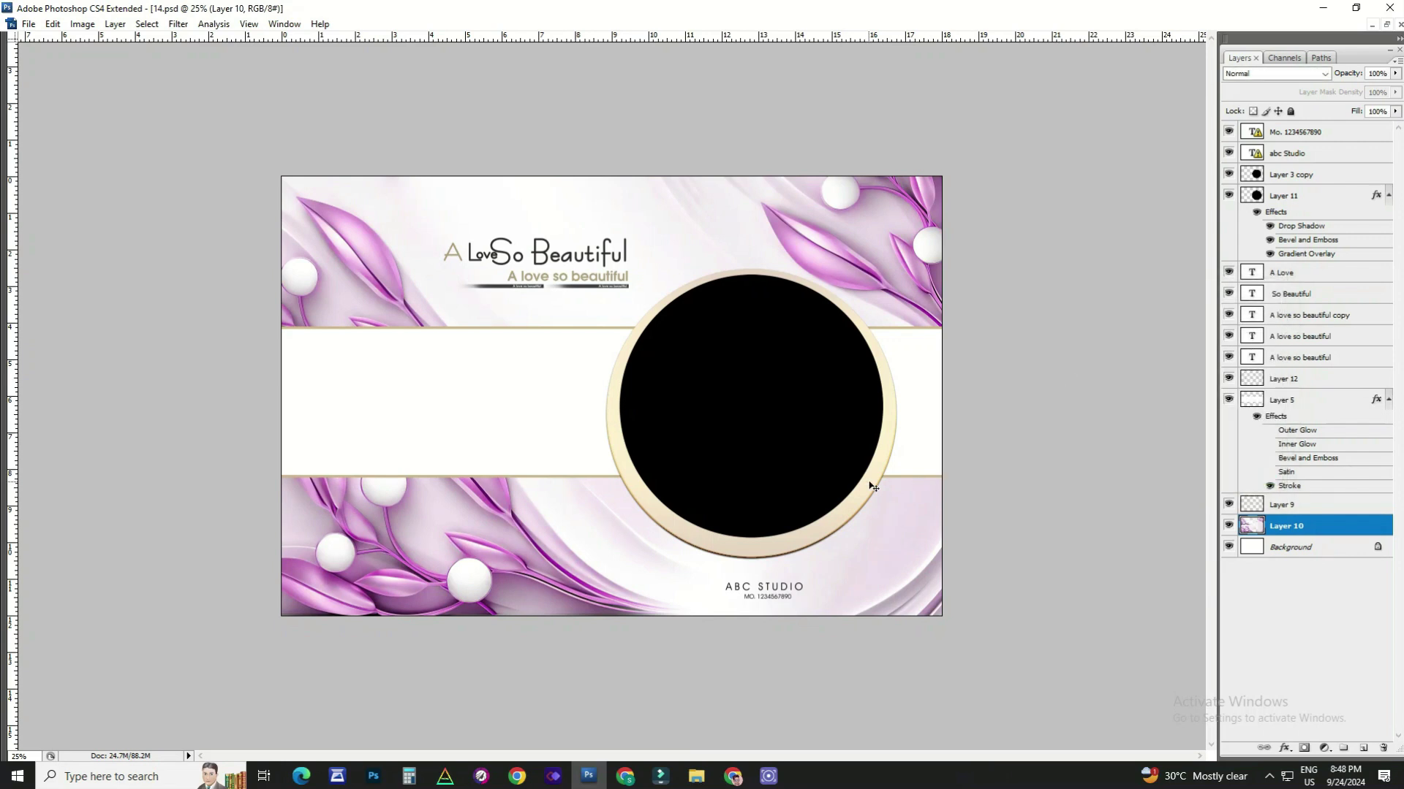
Give the circle frame Layer 11 a pink Gradient Overlay layer style
right_click(878, 485)
click(1020, 500)
right_click(1235, 196)
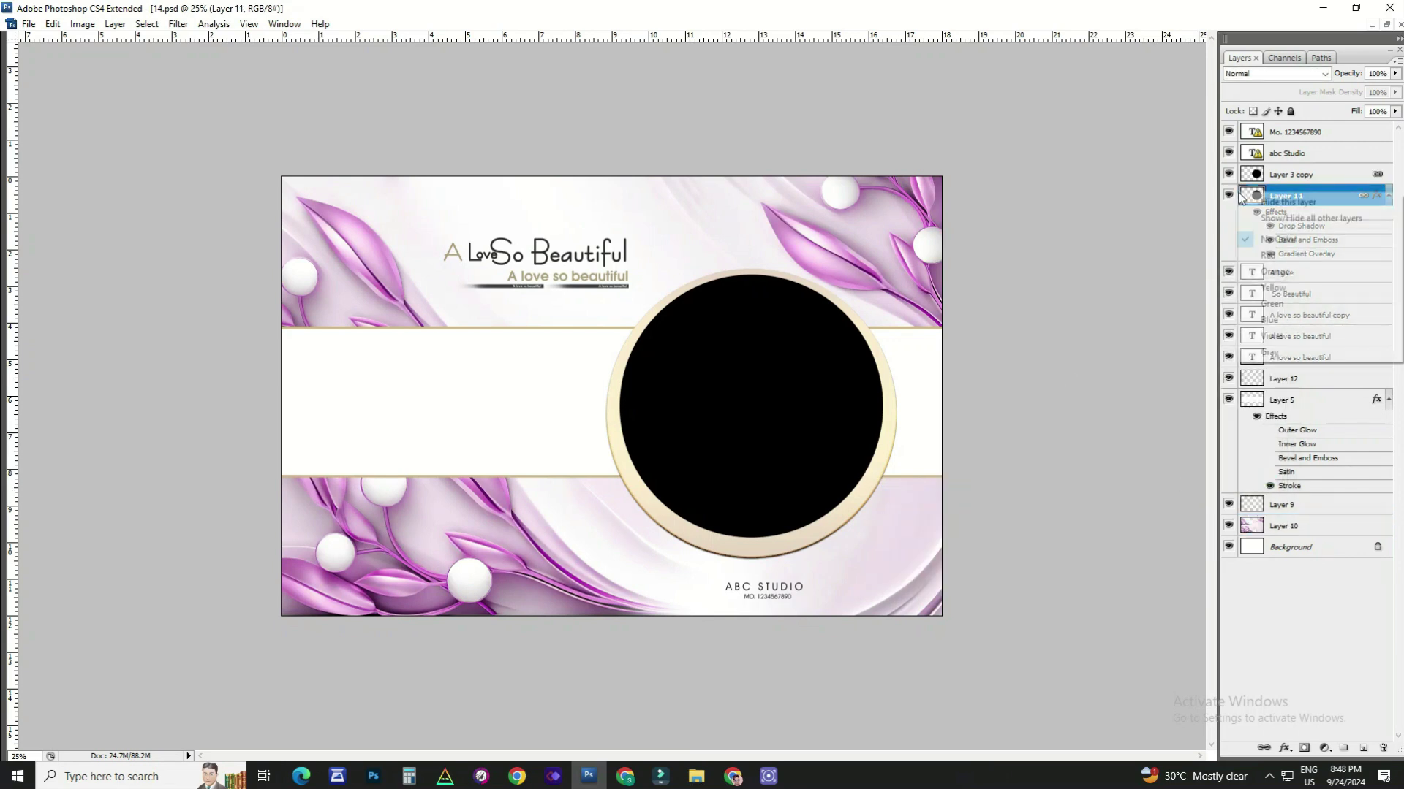
right_click(1267, 196)
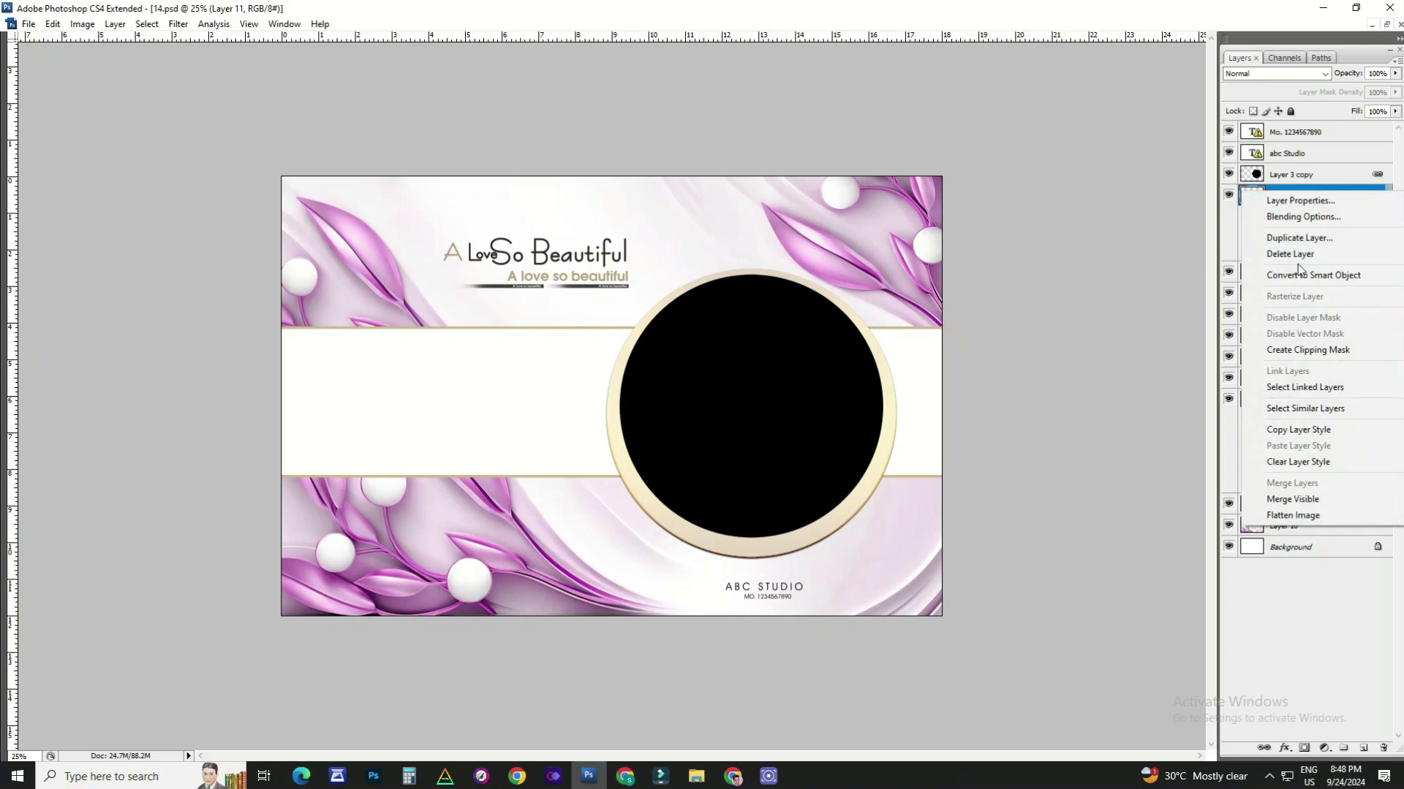
click(1291, 218)
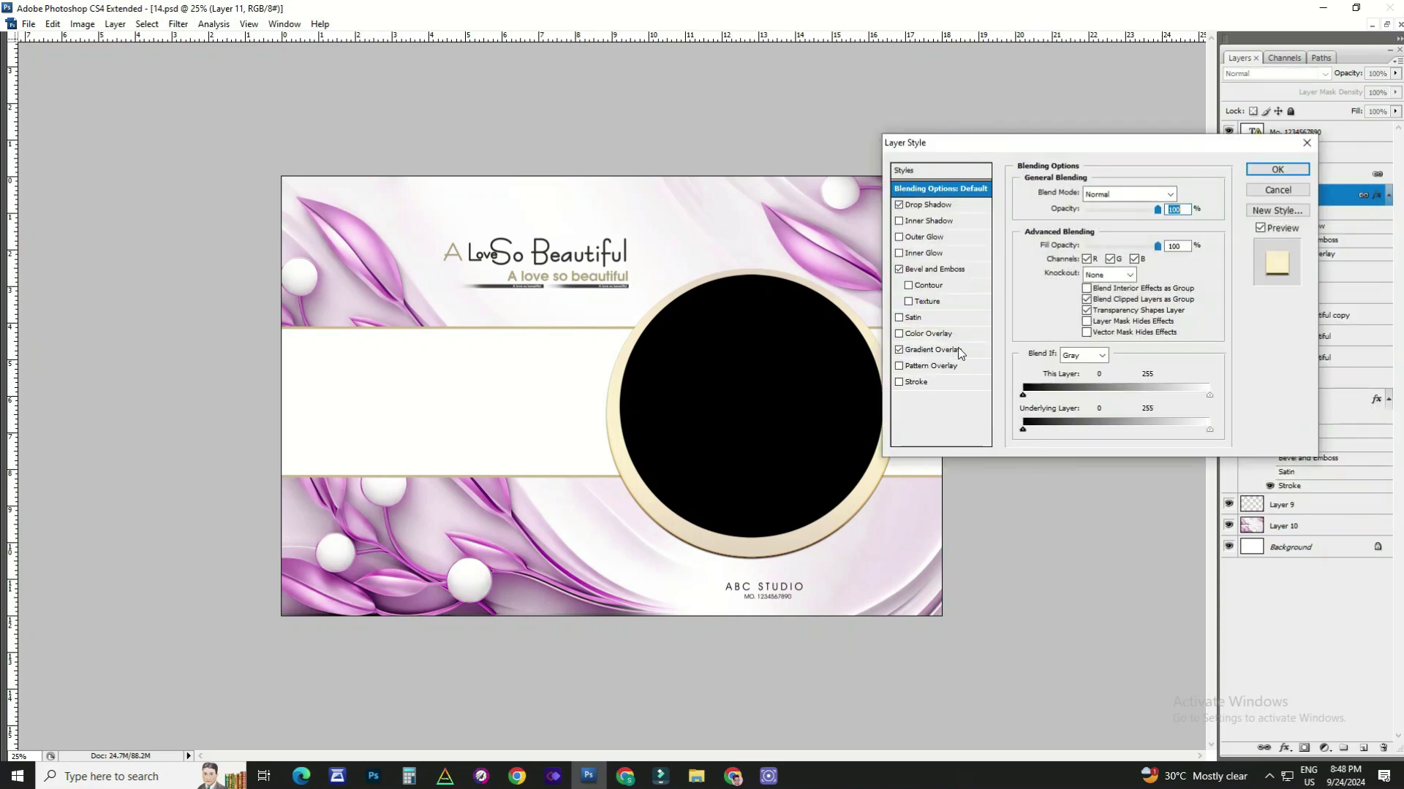
click(960, 352)
click(1149, 227)
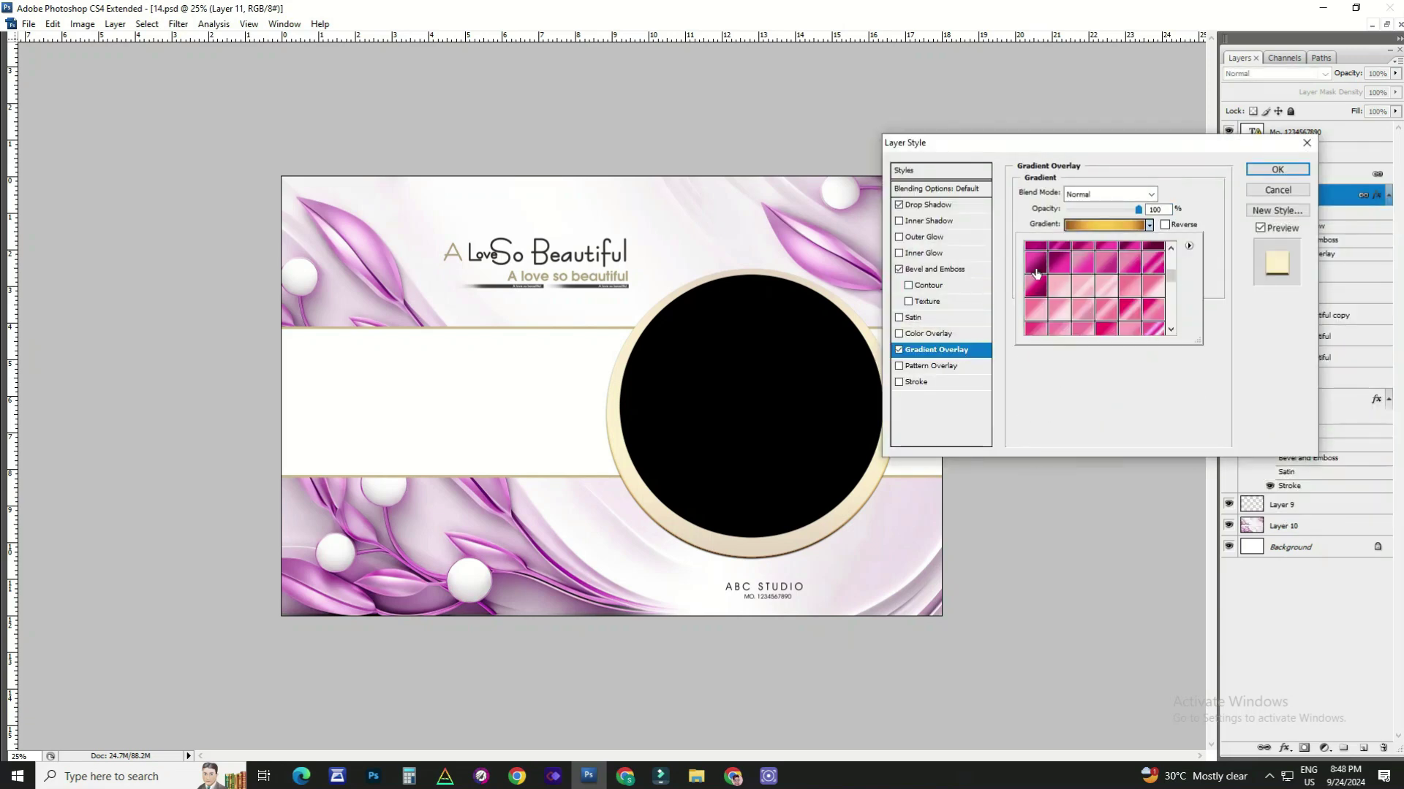
click(1068, 269)
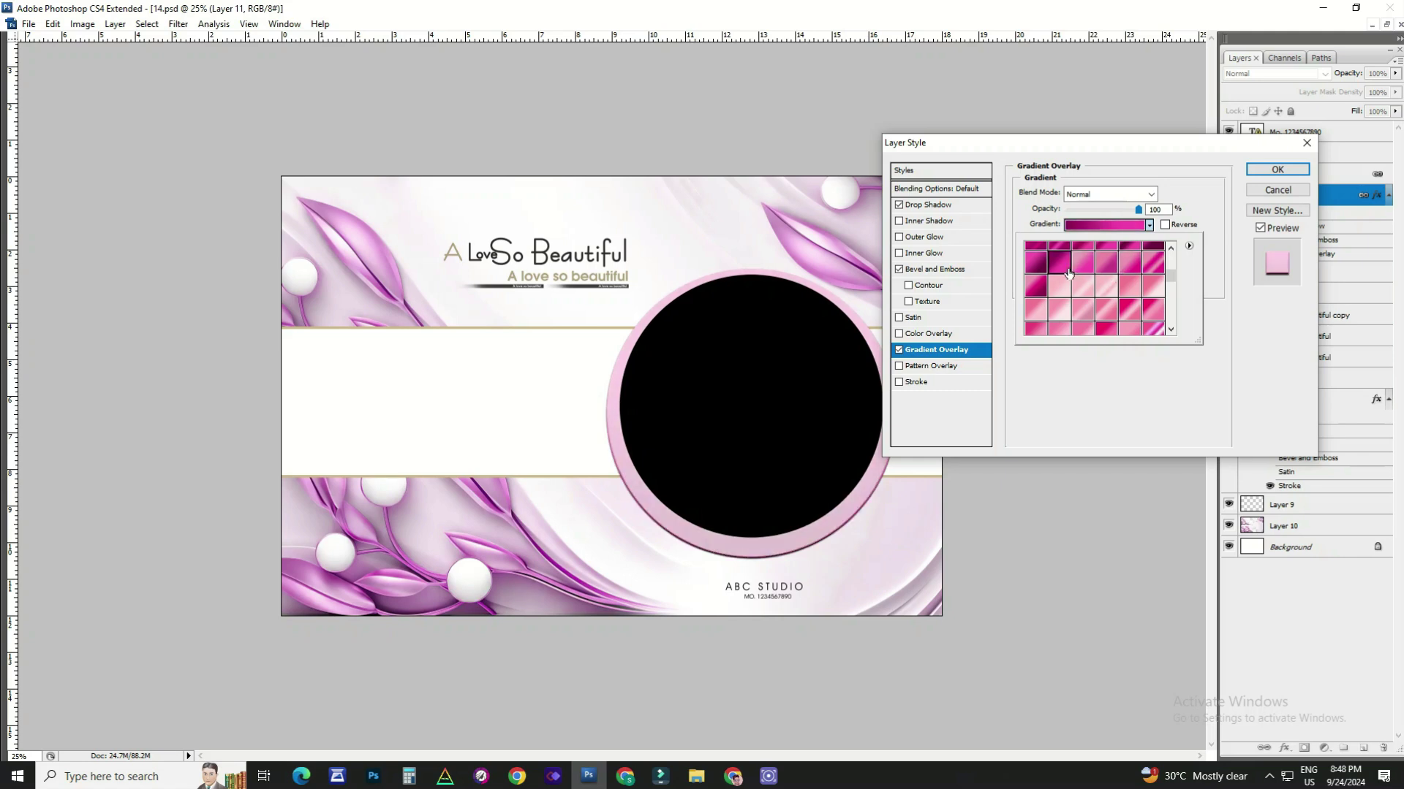
double_click(1077, 269)
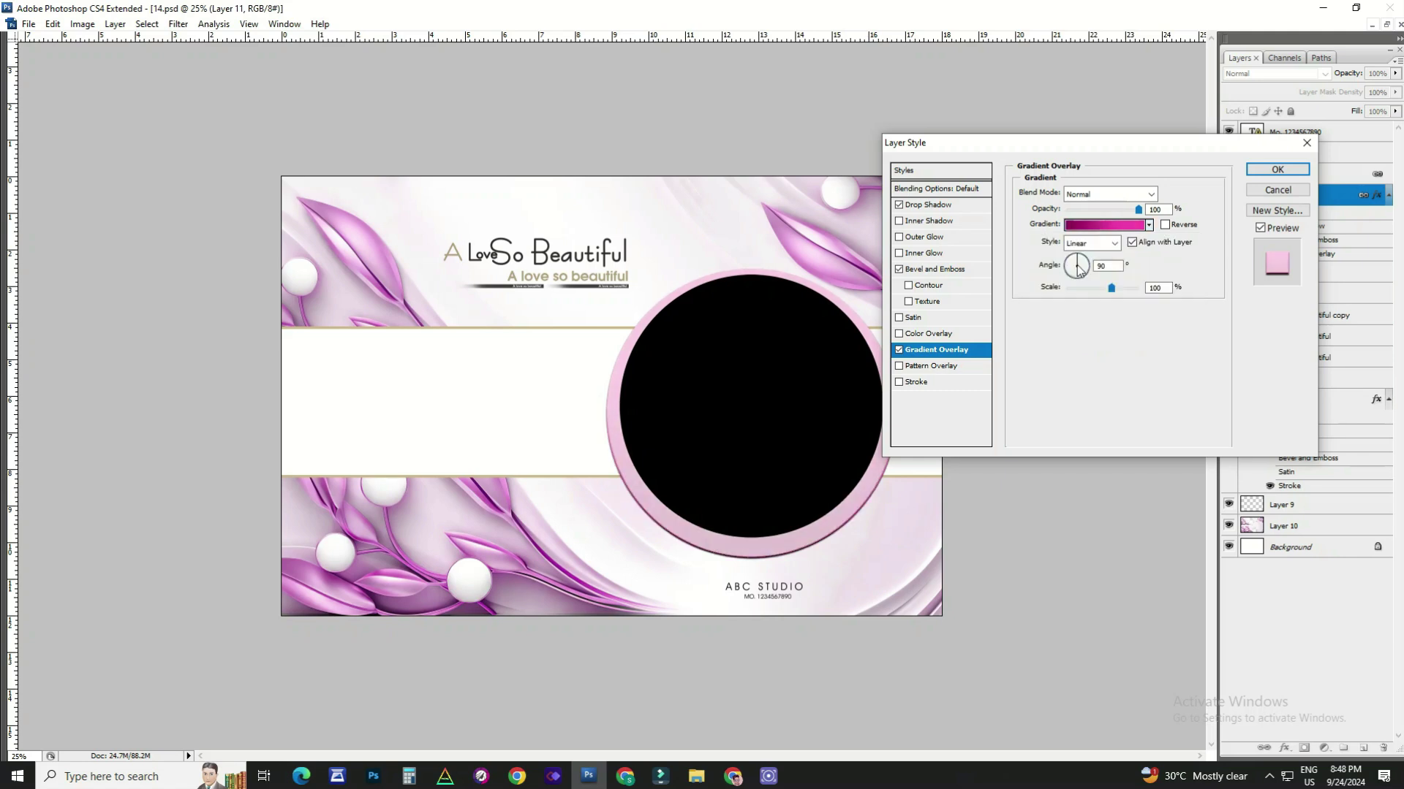
click(1277, 169)
Set Layer 5's Stroke colour to pink sampled from the frame with the eyedropper
right_click(576, 358)
click(594, 368)
right_click(1253, 405)
click(1245, 455)
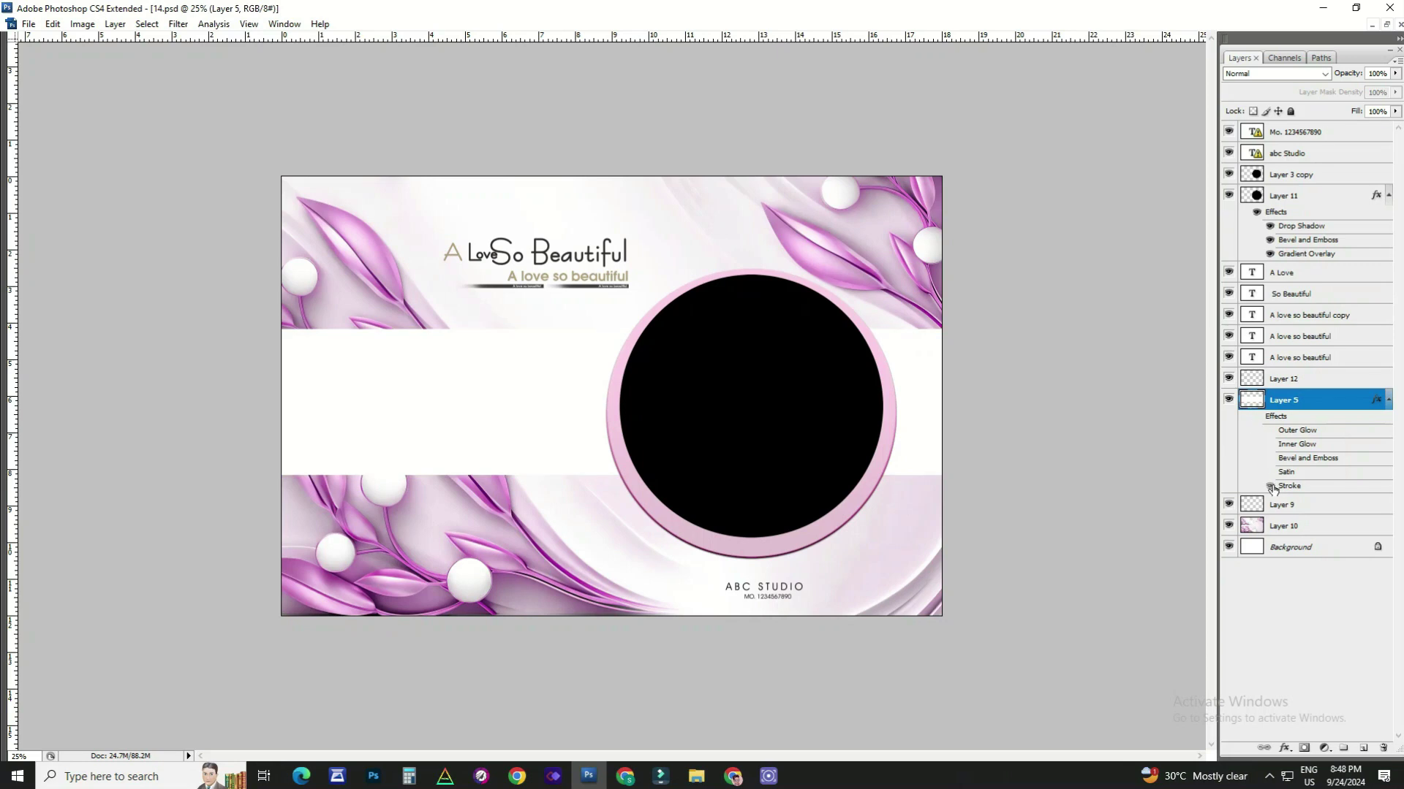
double_click(1287, 486)
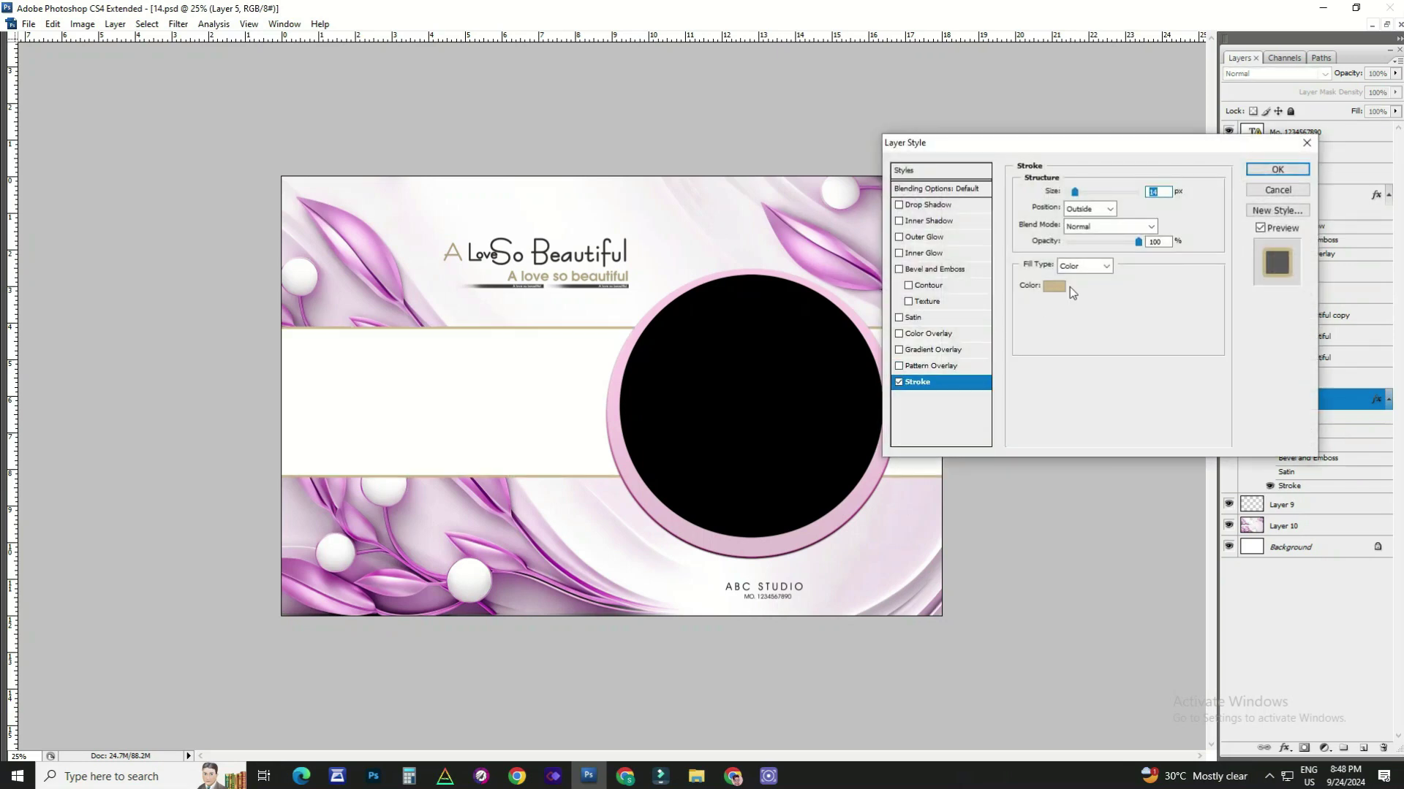
click(1054, 286)
click(830, 270)
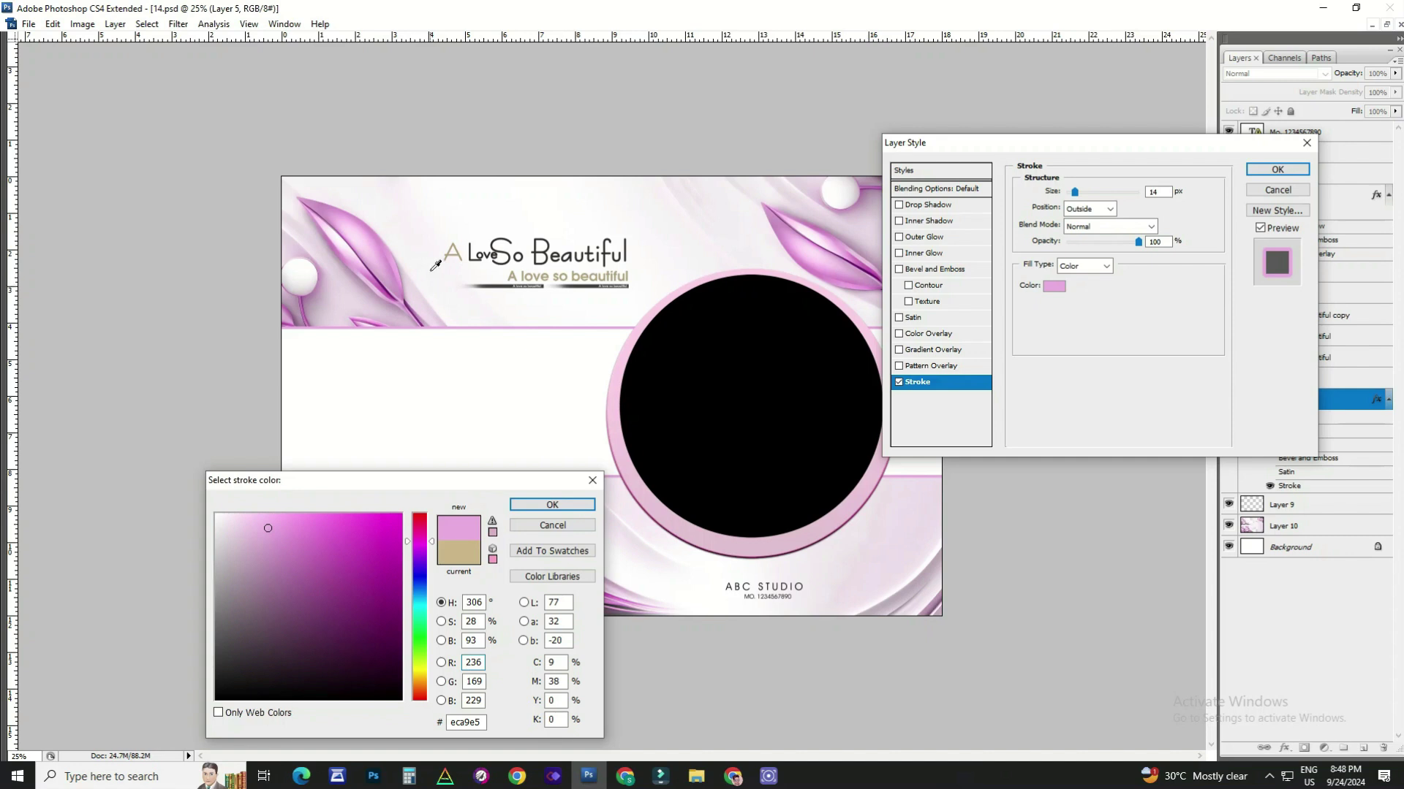
key(Return)
key(Return)
Check the pink band lines up close, zoom back out, and close template 14
click(538, 323)
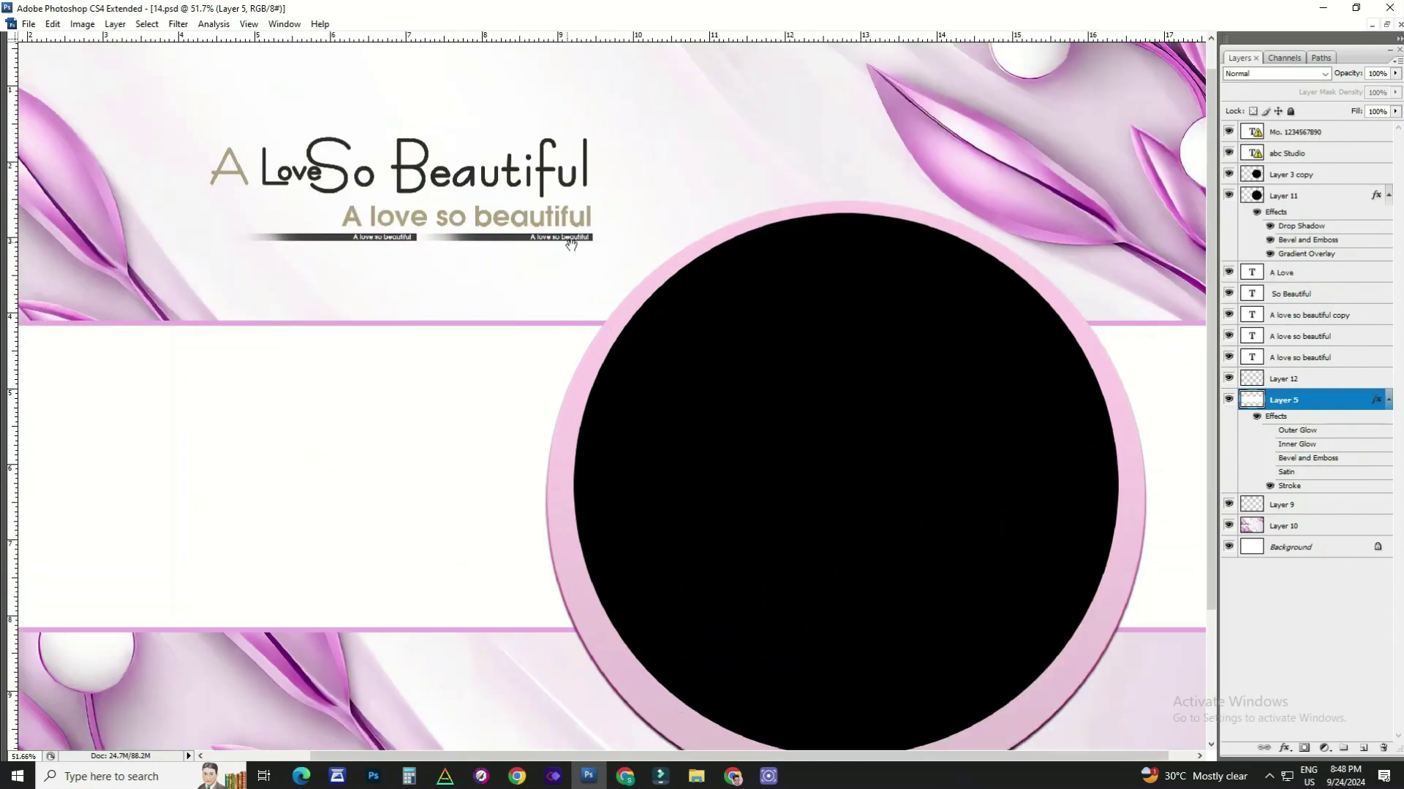
key(ctrl+minus)
key(ctrl+minus)
key(ctrl+minus)
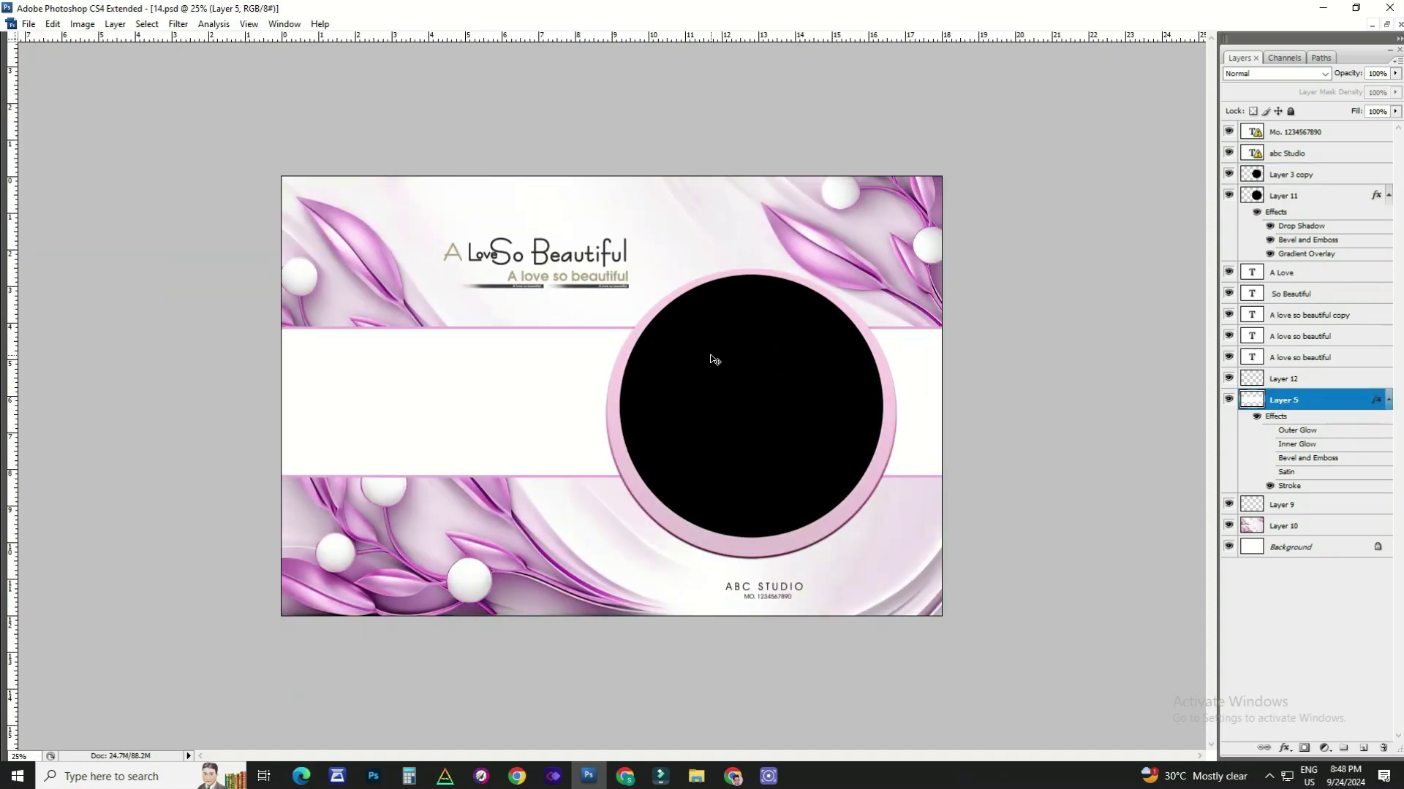
key(ctrl+q)
Close template 14, open 15.psd past the warning, and select its photo Layer 5
click(709, 297)
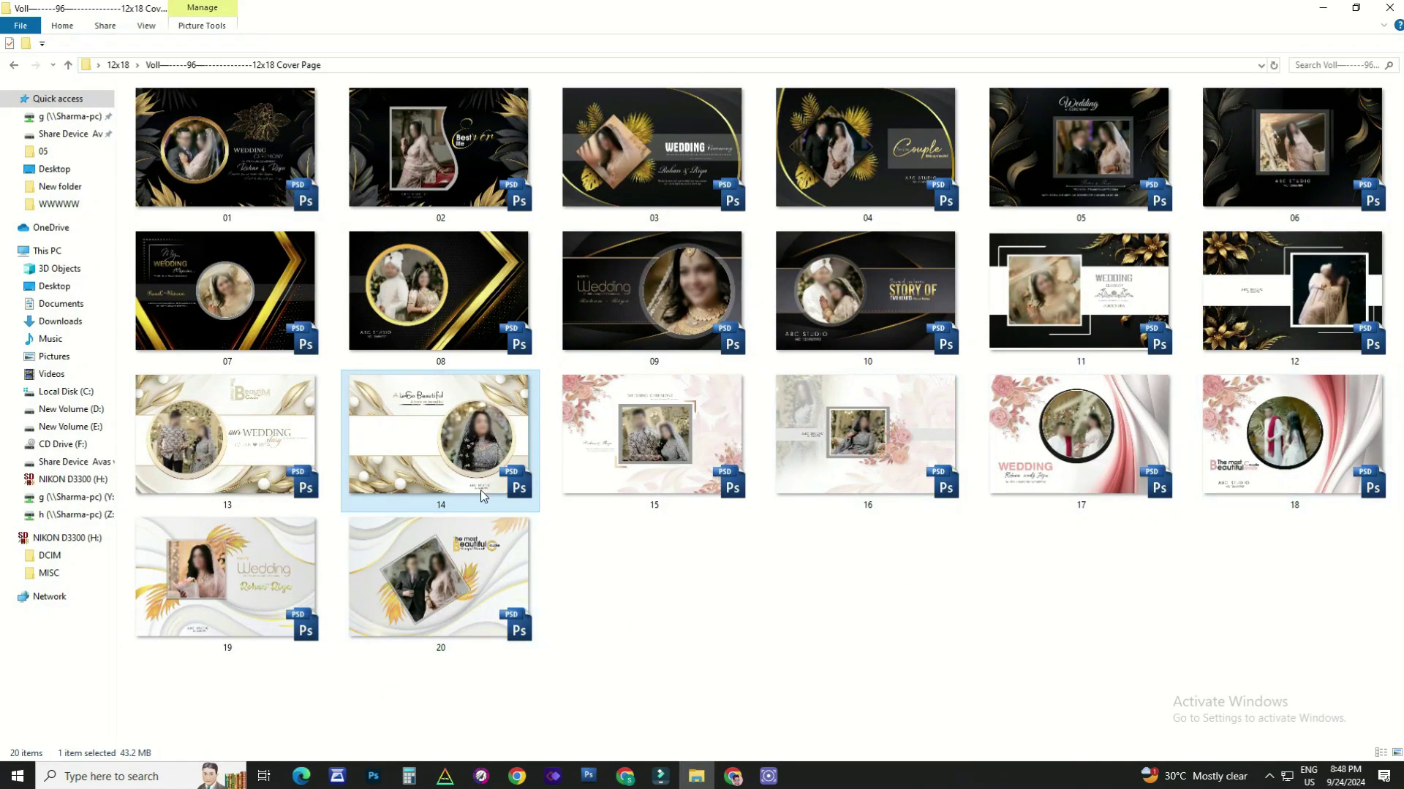
double_click(693, 440)
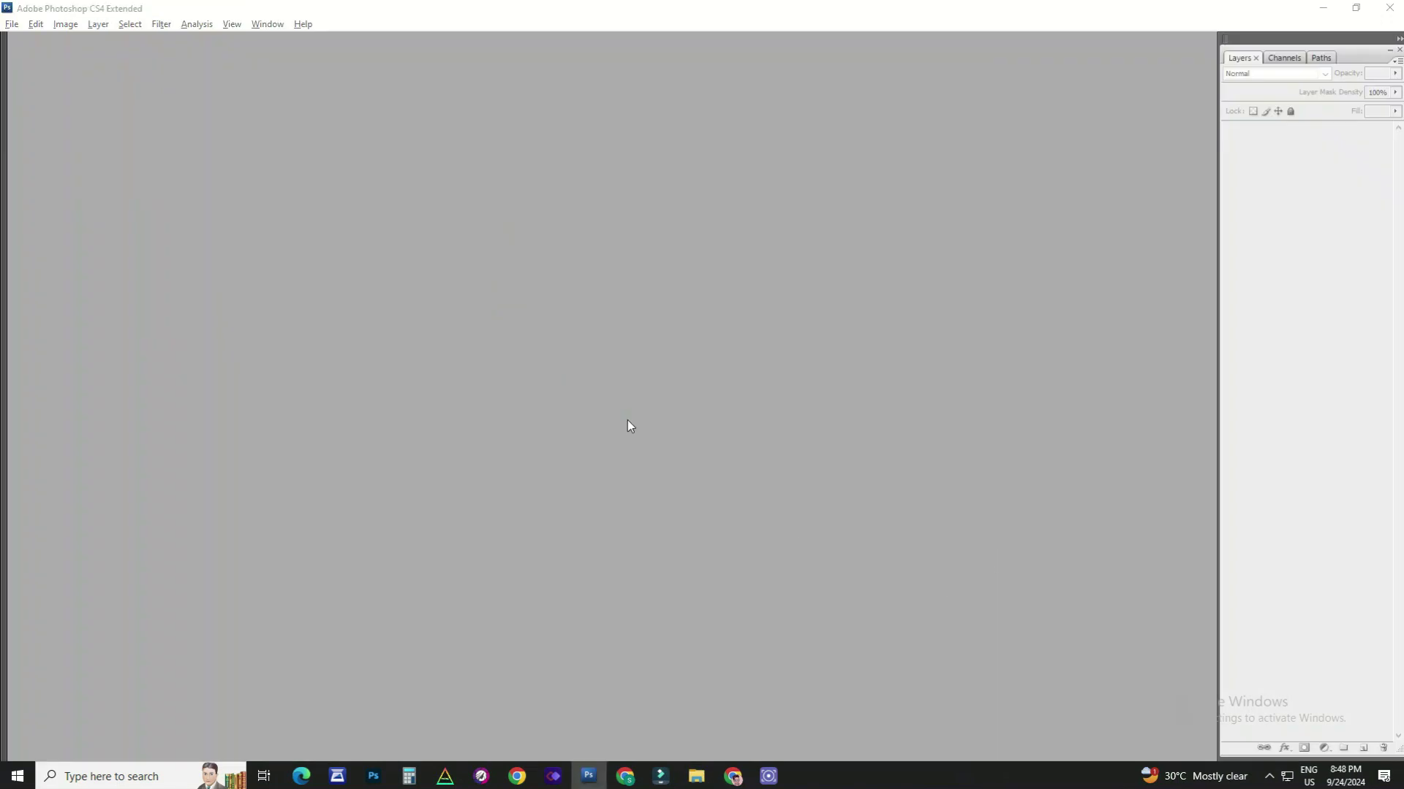
key(Return)
right_click(620, 388)
click(633, 409)
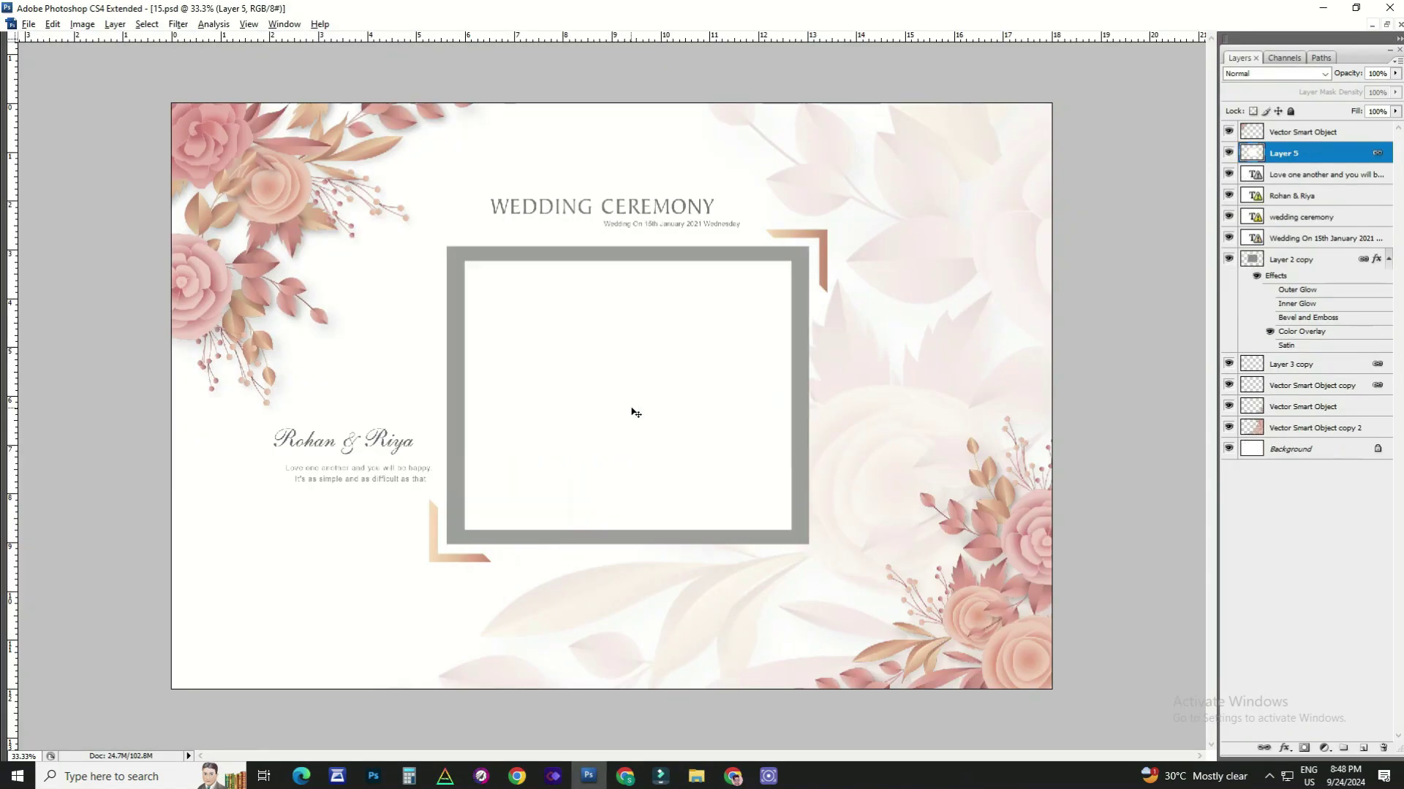
Fit template 15's cover to the window while working on the photo layer
alt+click(603, 415)
alt+click(712, 389)
key(ctrl+plus)
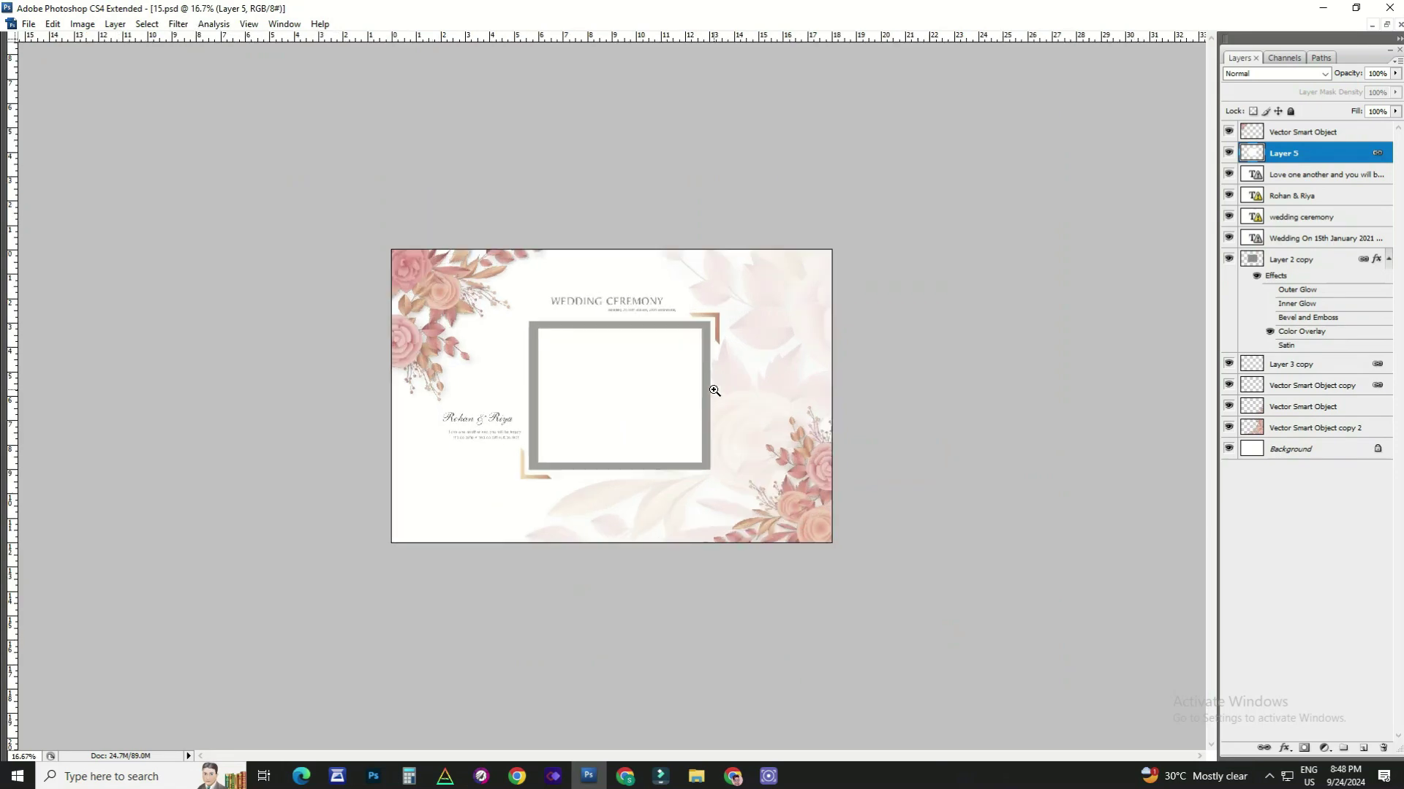
alt+click(636, 392)
key(ctrl+0)
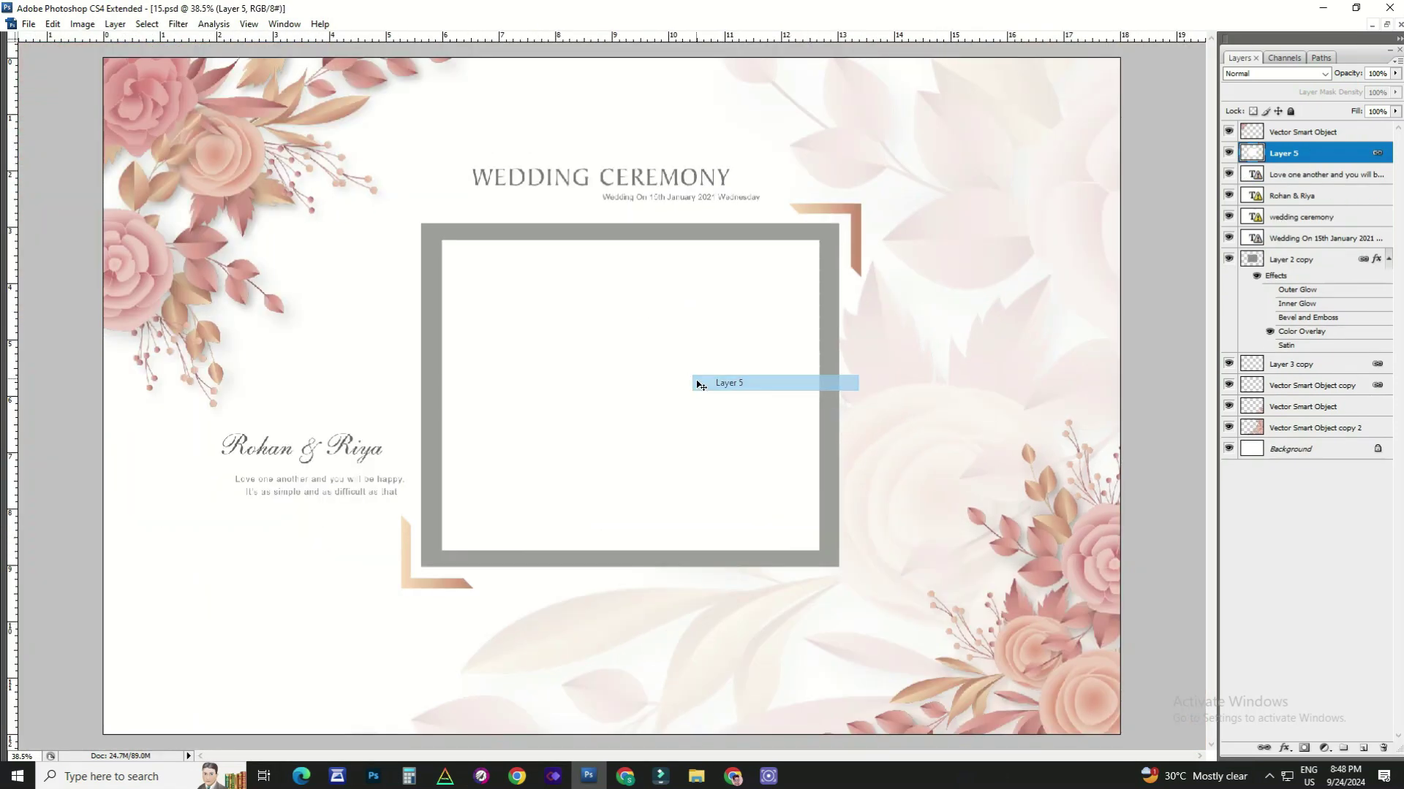
drag(700, 385, 653, 333)
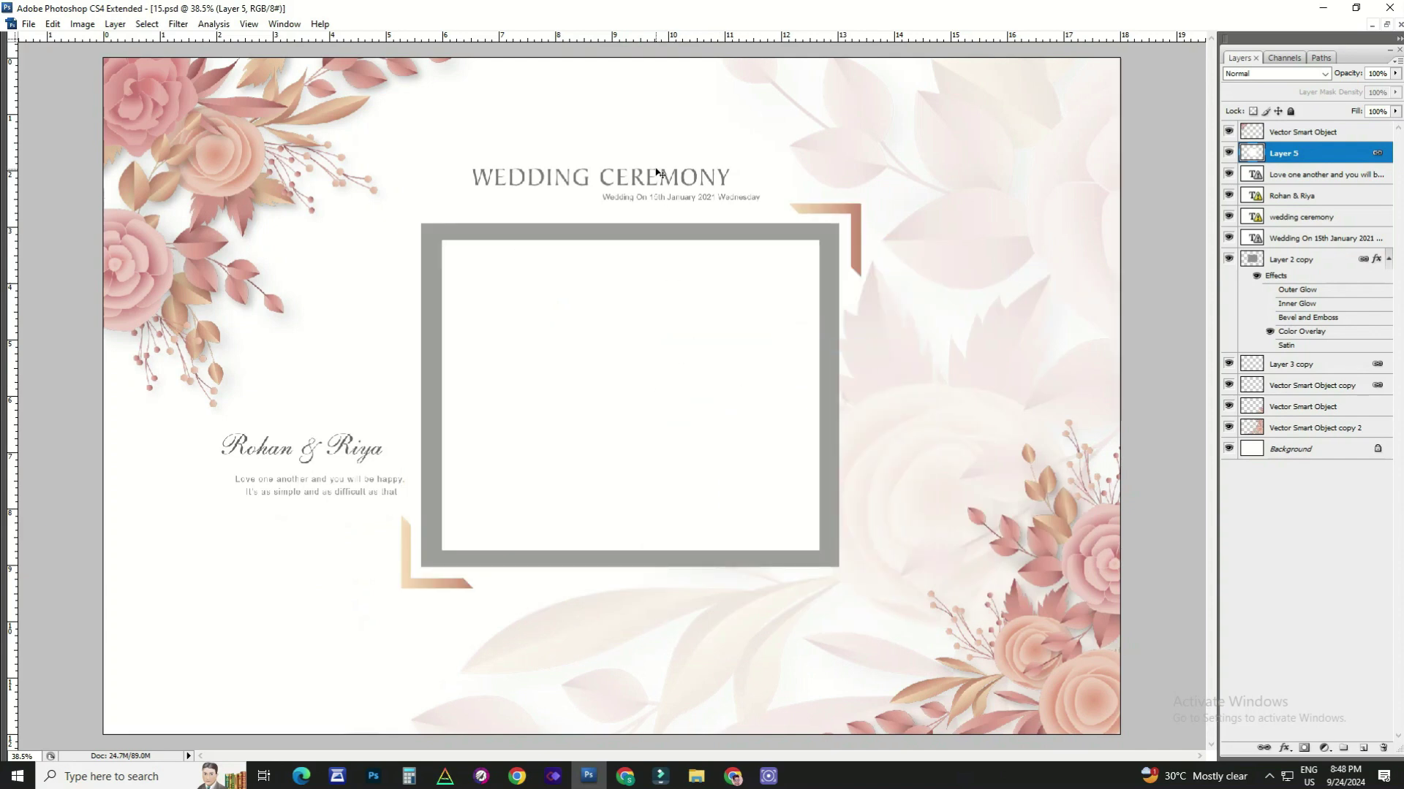
Inspect the wedding date subtitle and couple's names layers, reselecting Layer 5 after each
right_click(691, 207)
click(712, 212)
click(385, 415)
right_click(371, 474)
click(395, 465)
click(545, 348)
Zoom out to the whole cover, close template 15 unsaved, and return to Explorer
right_click(578, 365)
click(592, 374)
key(ctrl+minus)
key(ctrl+minus)
key(ctrl+w)
key(Return)
key(alt+Tab)
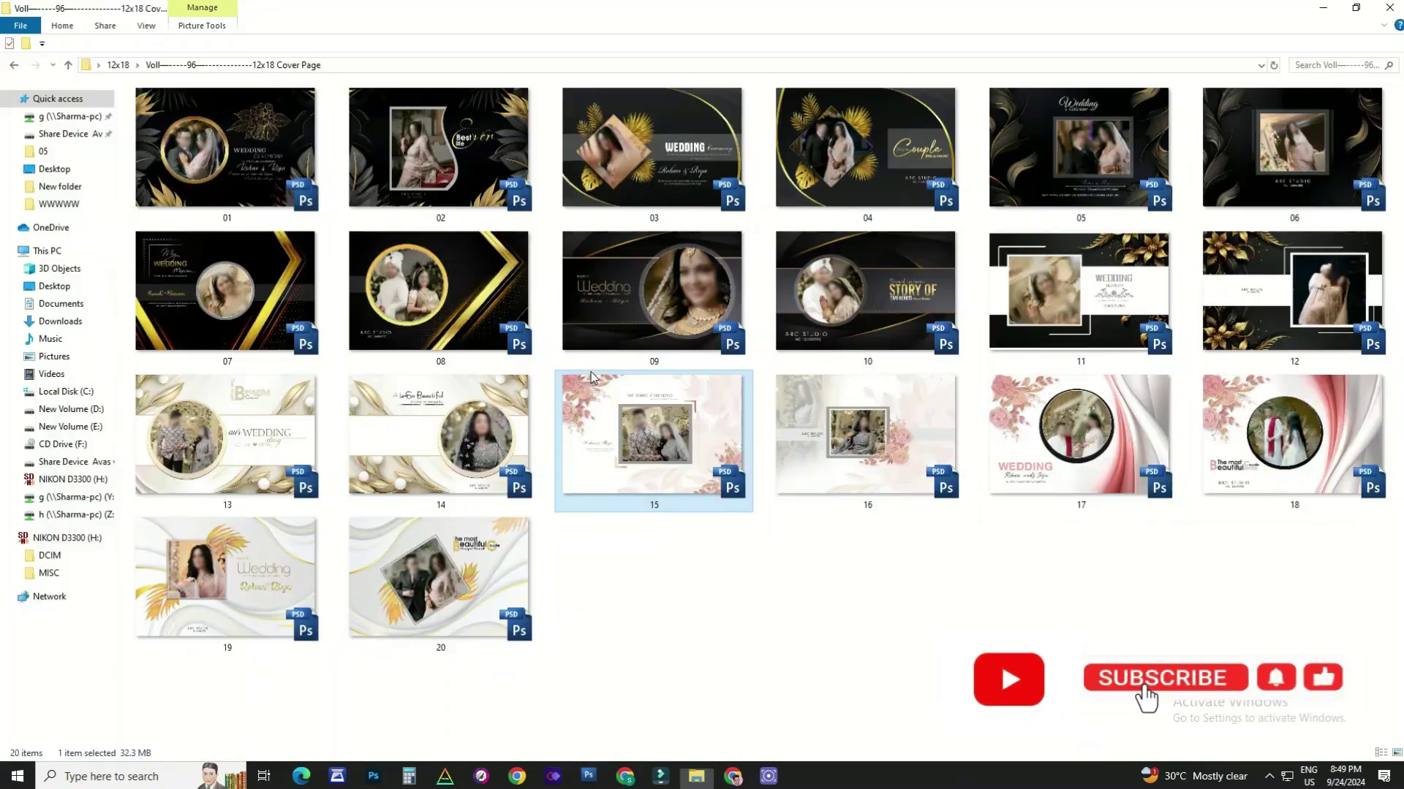
Open 16.psd, delete its photo layers, close it unsaved, and return to the template folder
double_click(840, 458)
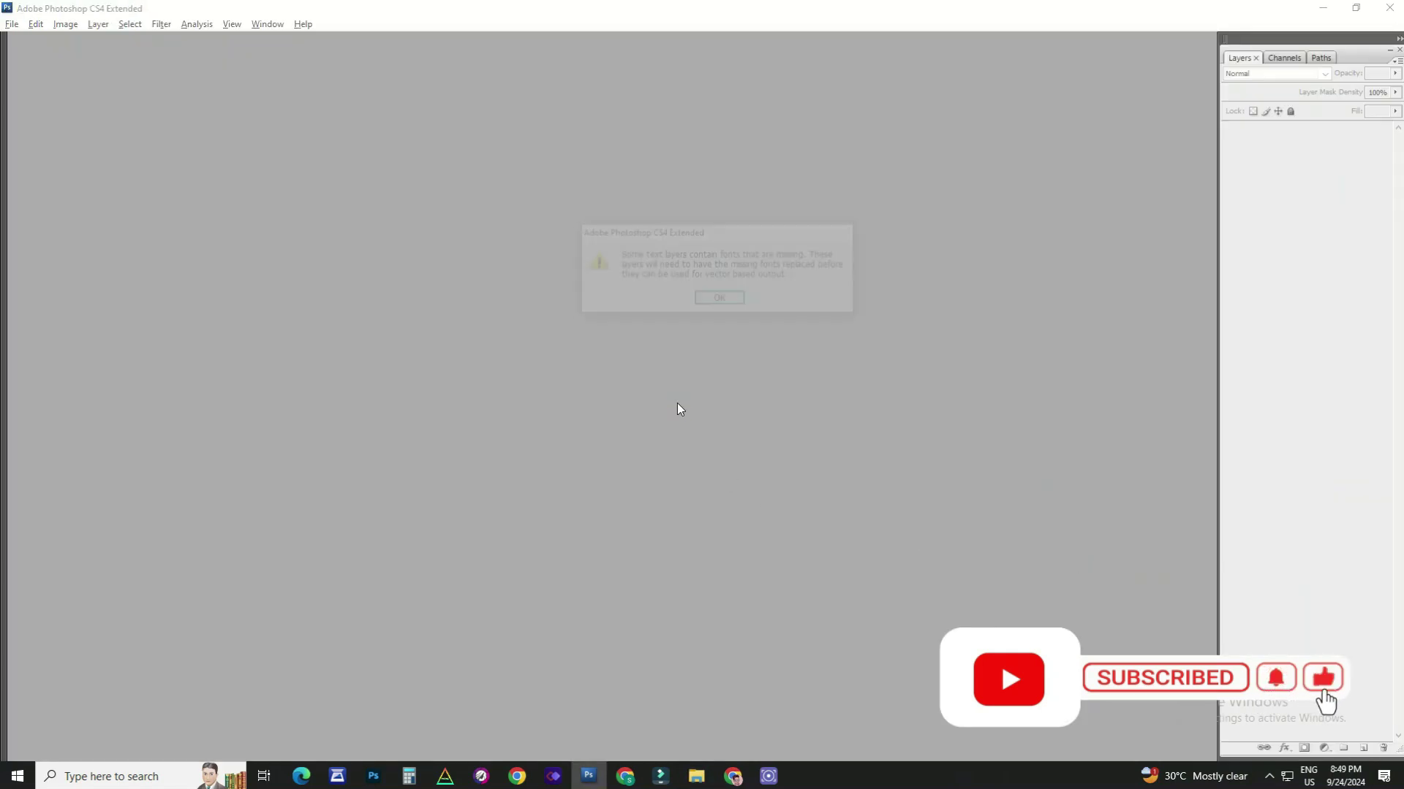
key(Return)
right_click(305, 273)
click(329, 277)
key(Delete)
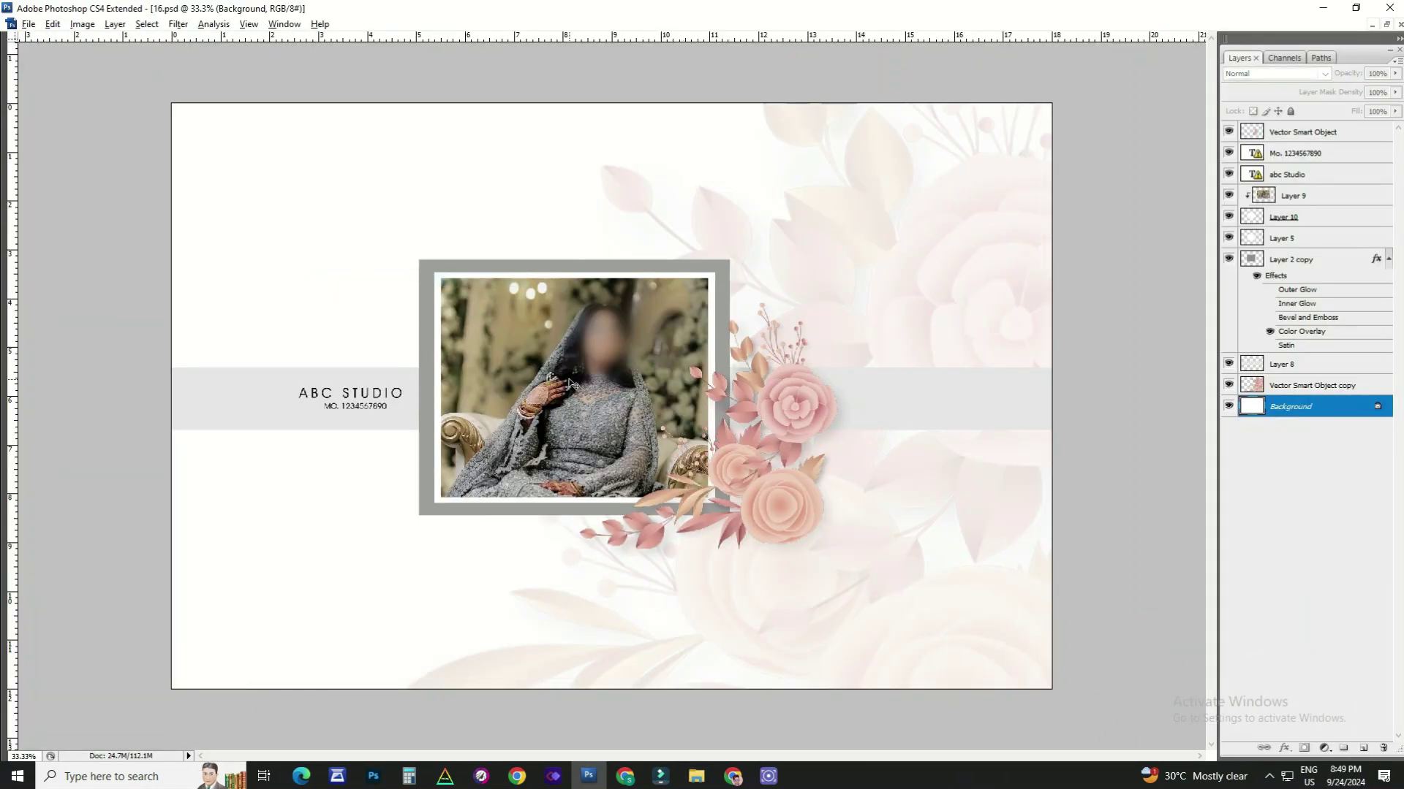
right_click(595, 395)
click(600, 402)
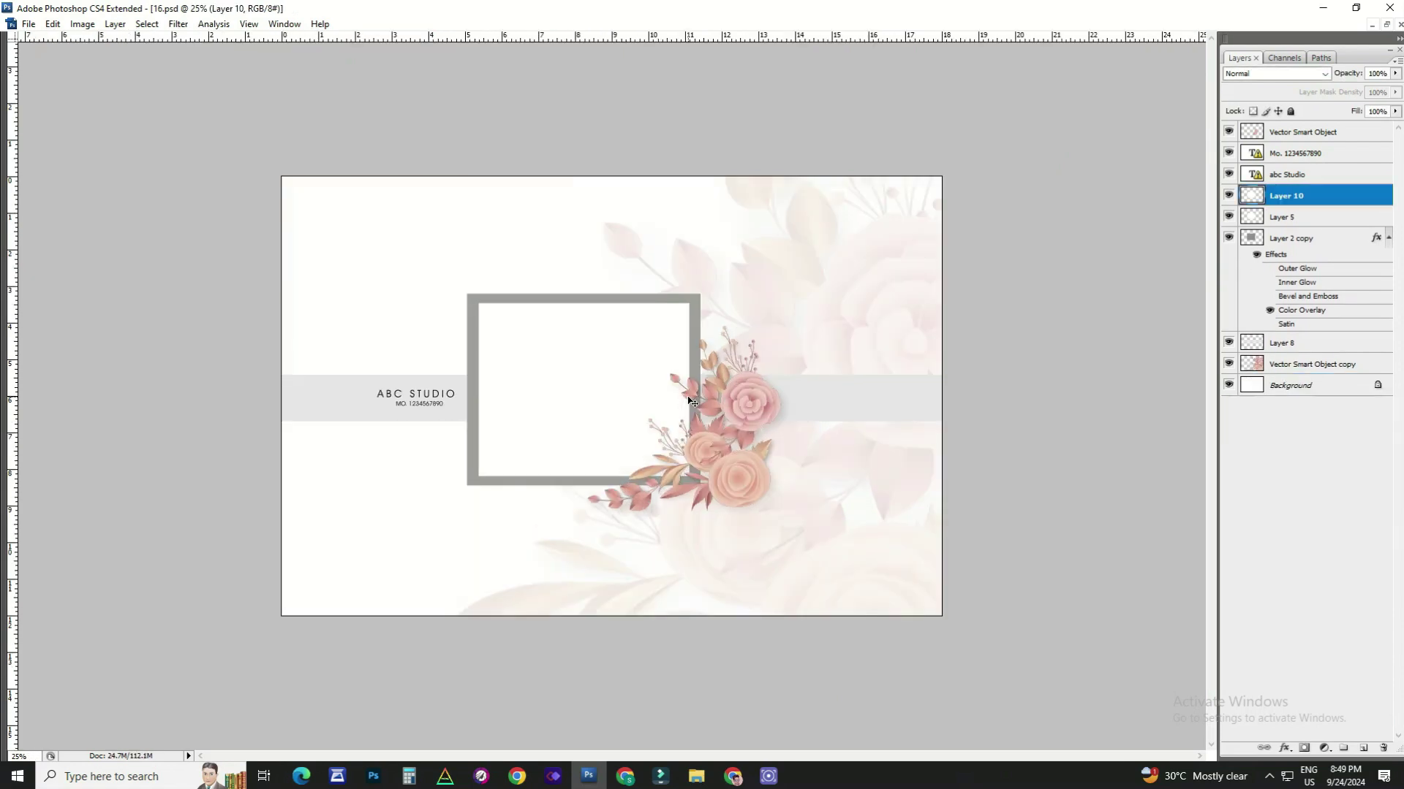
key(ctrl+w)
click(713, 295)
key(alt+Tab)
Open 17.psd, delete its photo layer, fit the cover, and close it unsaved
double_click(1126, 490)
key(Return)
right_click(643, 366)
key(Delete)
click(698, 378)
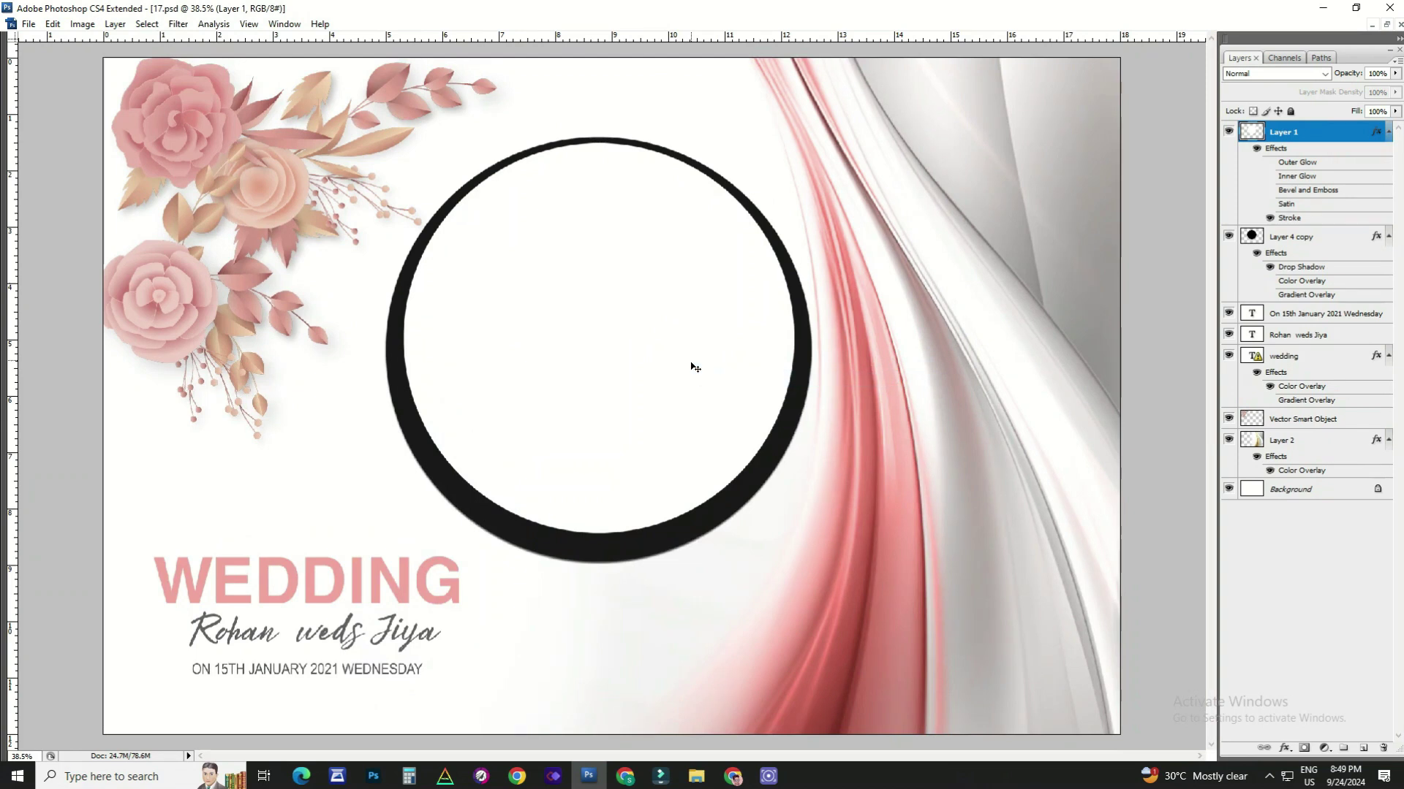
key(ctrl+minus)
key(ctrl+minus)
key(ctrl+minus)
key(ctrl+z)
key(ctrl+z)
key(ctrl+w)
key(n)
key(alt+Tab)
Open template 18.psd, delete its photo layer to empty the circle frame, and close without saving
click(1341, 435)
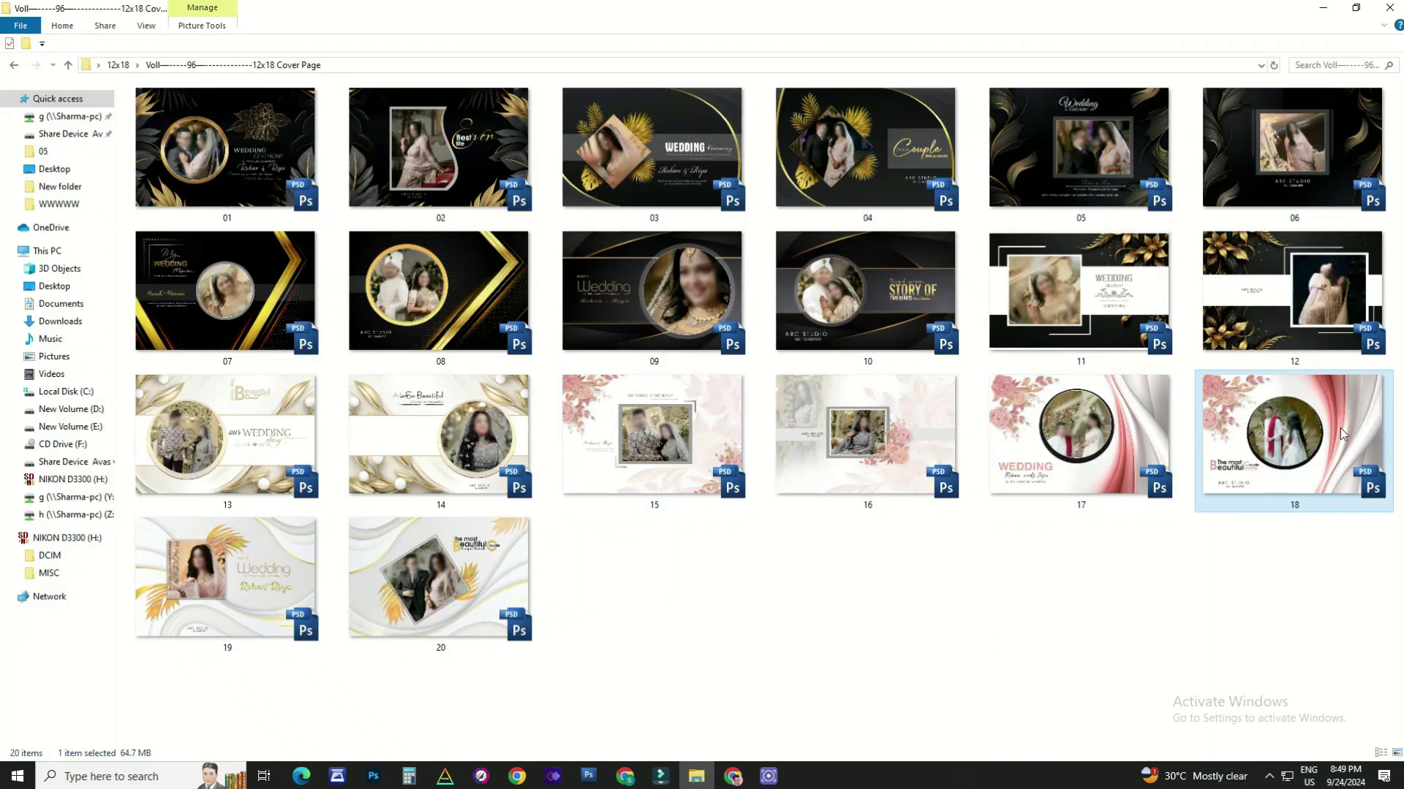
key(Return)
right_click(674, 337)
click(691, 348)
key(Delete)
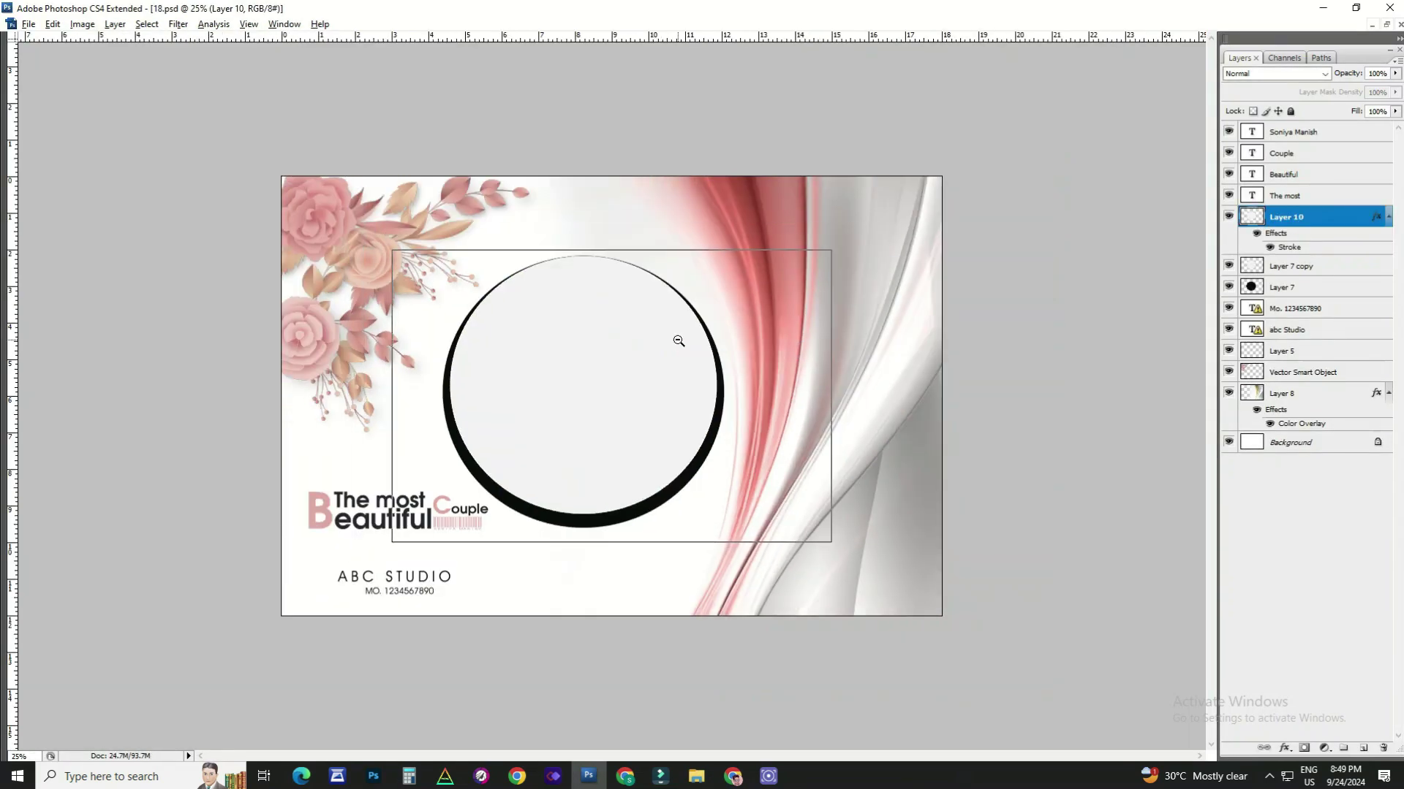
scroll(676, 338, up, 3)
scroll(761, 395, down, 1)
scroll(753, 380, down, 1)
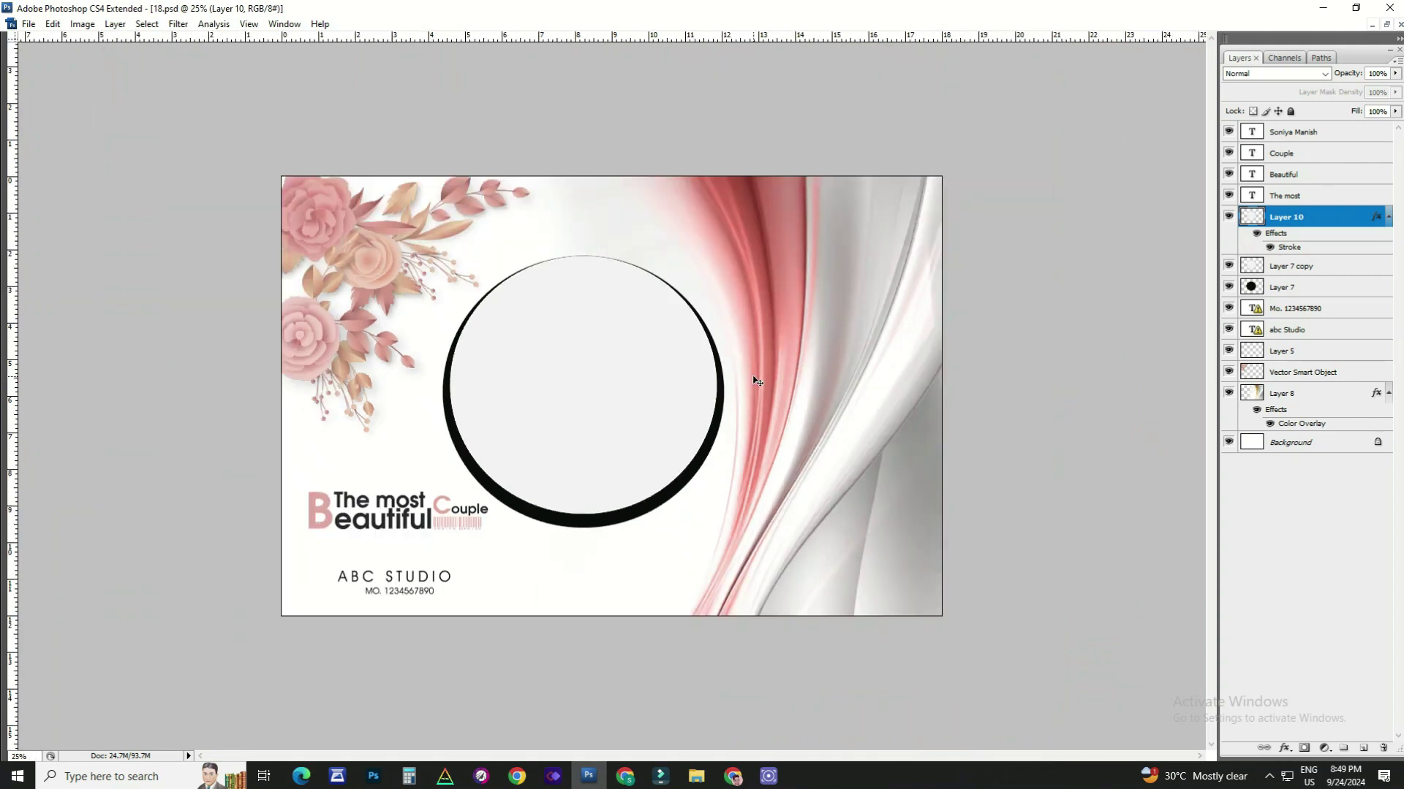
key(ctrl+w)
key(n)
Open 19.psd, delete the bride photo, compare with and without it, then close unsaved
key(alt+Tab)
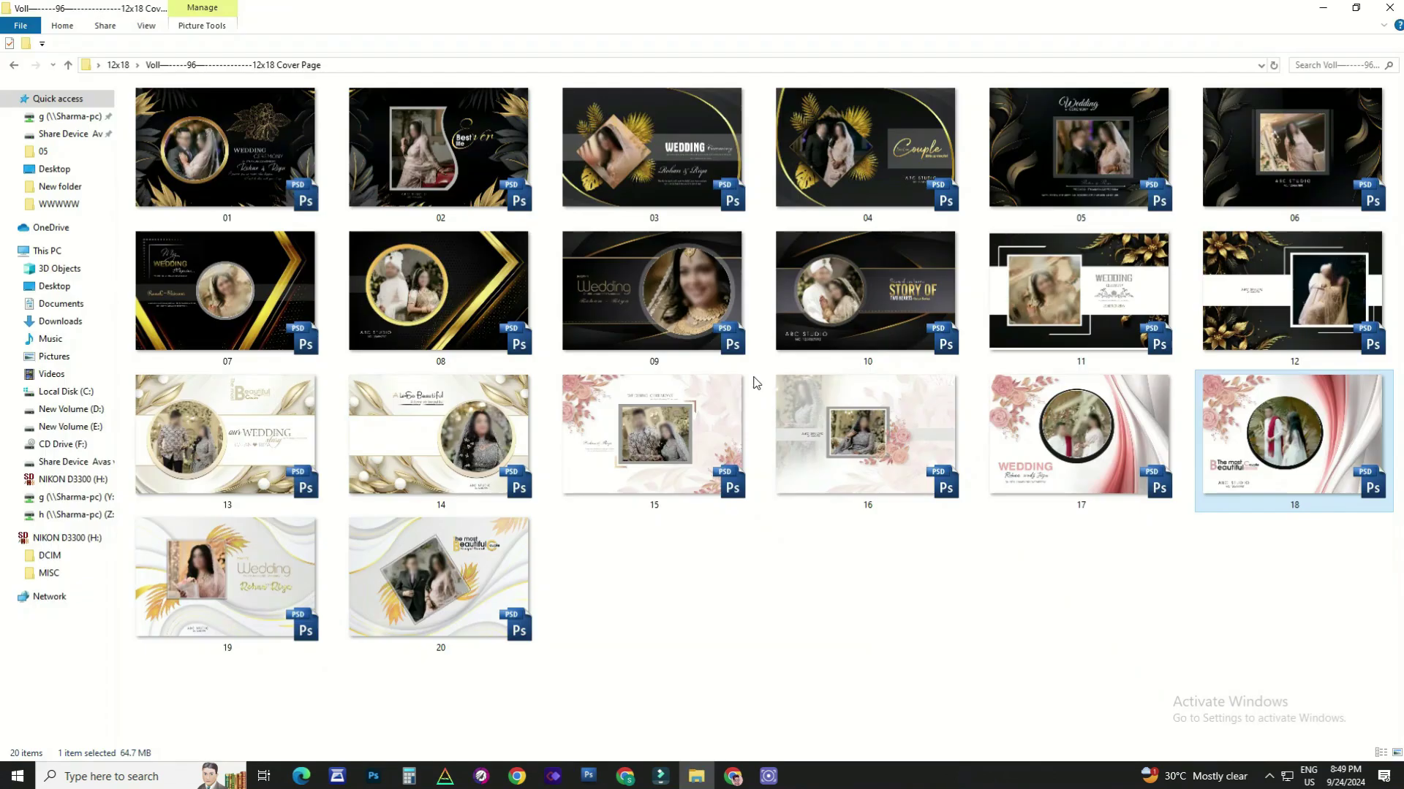
mouse_move(322, 621)
mouse_down()
mouse_move(348, 635)
mouse_move(852, 339)
mouse_up()
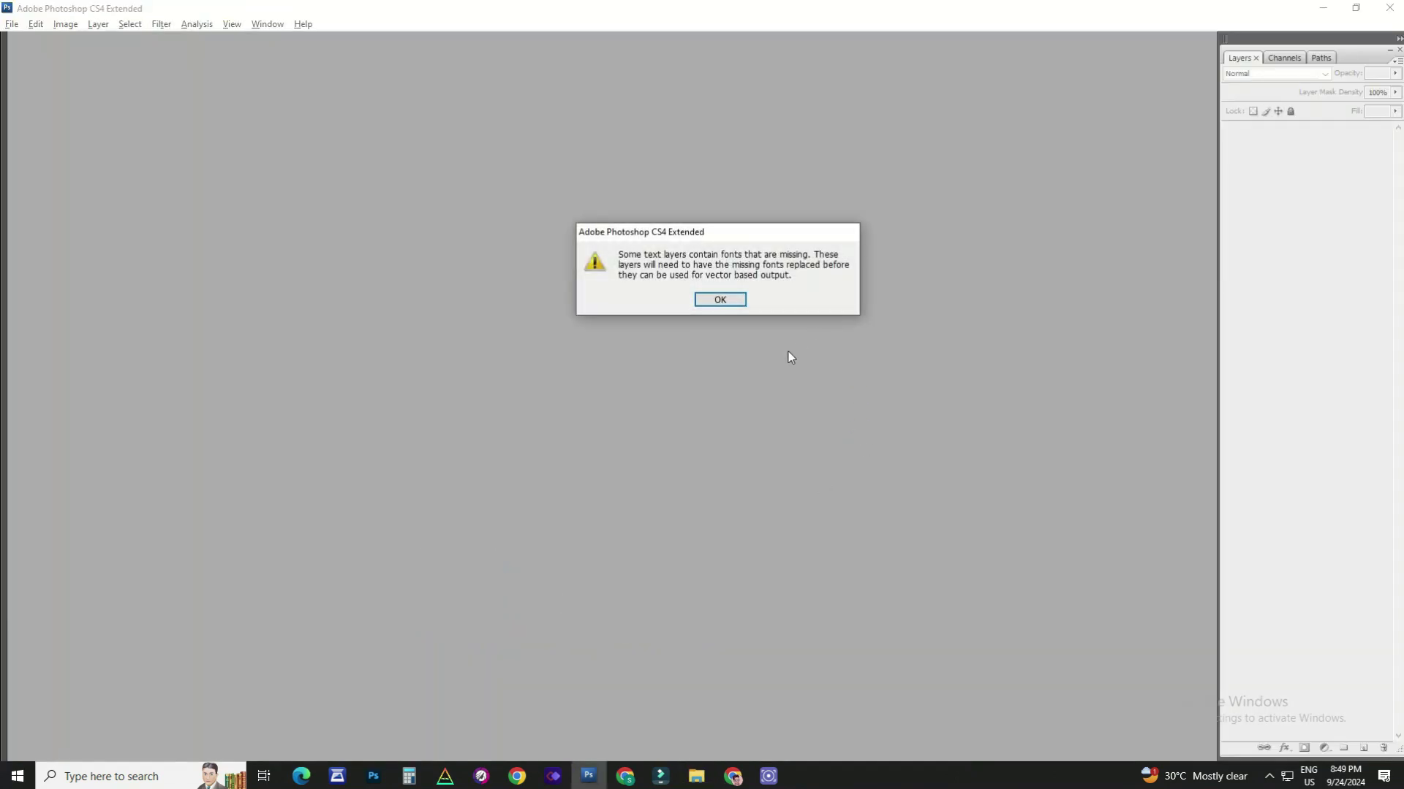
key(Return)
key(Delete)
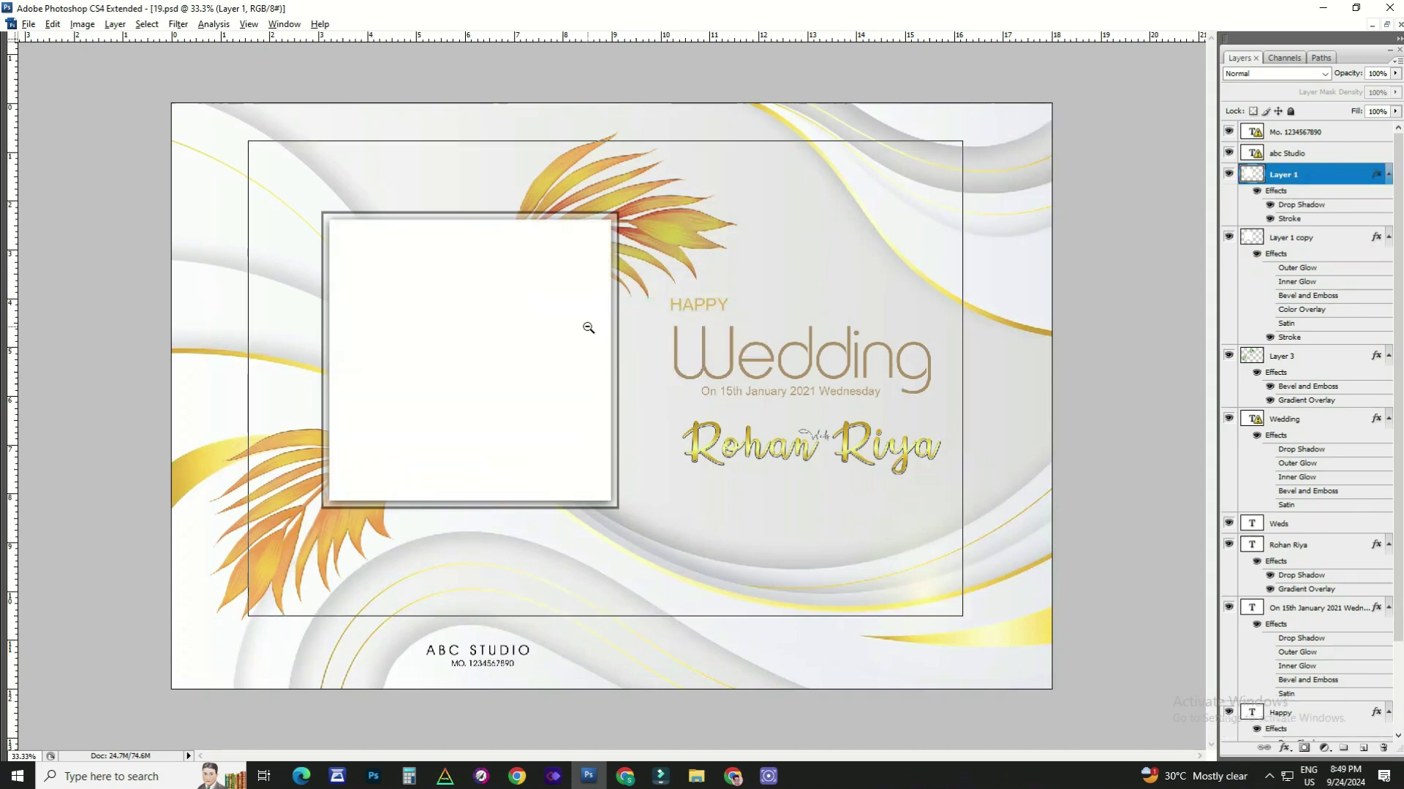
drag(588, 328, 838, 430)
right_click(838, 429)
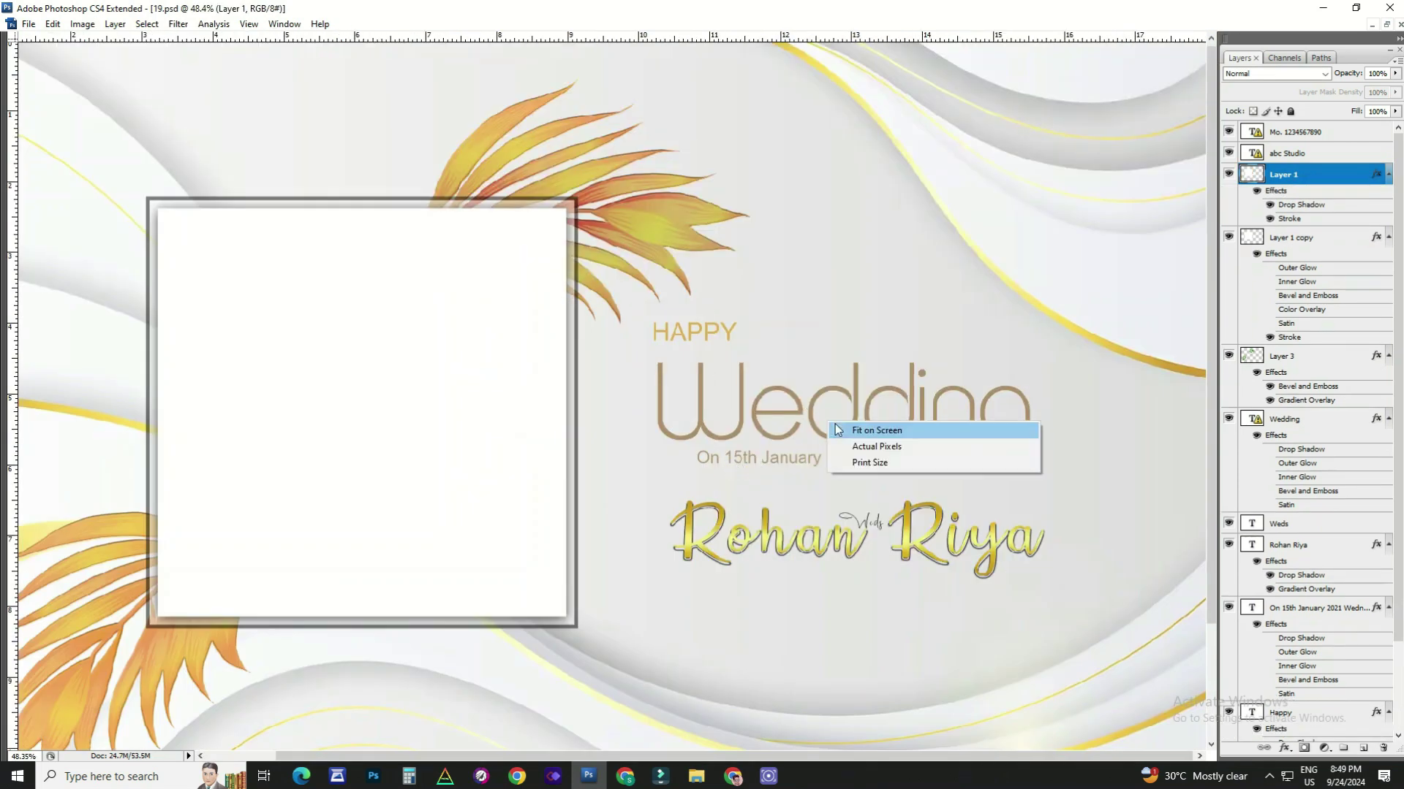
click(877, 431)
key(ctrl+z)
key(ctrl+z)
key(ctrl+w)
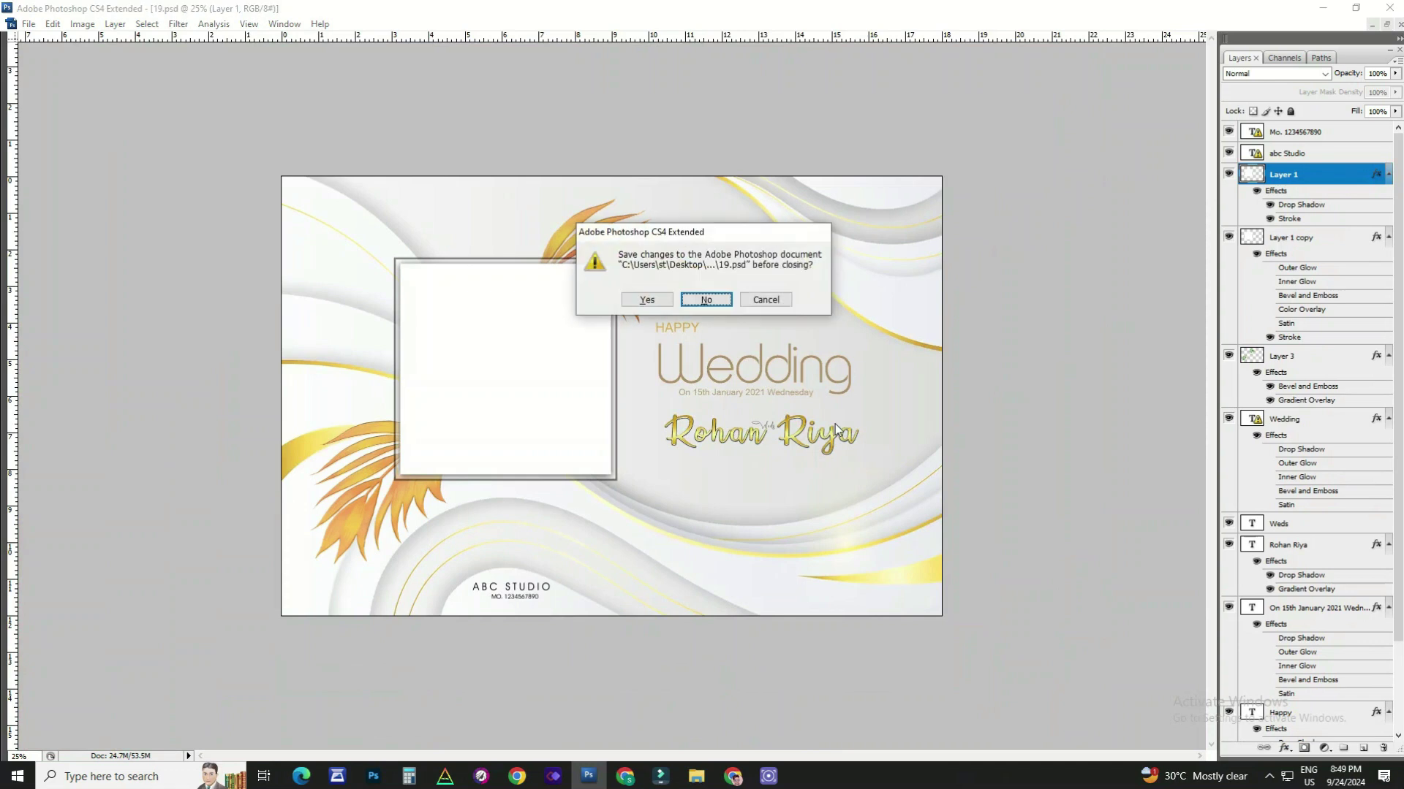
key(Return)
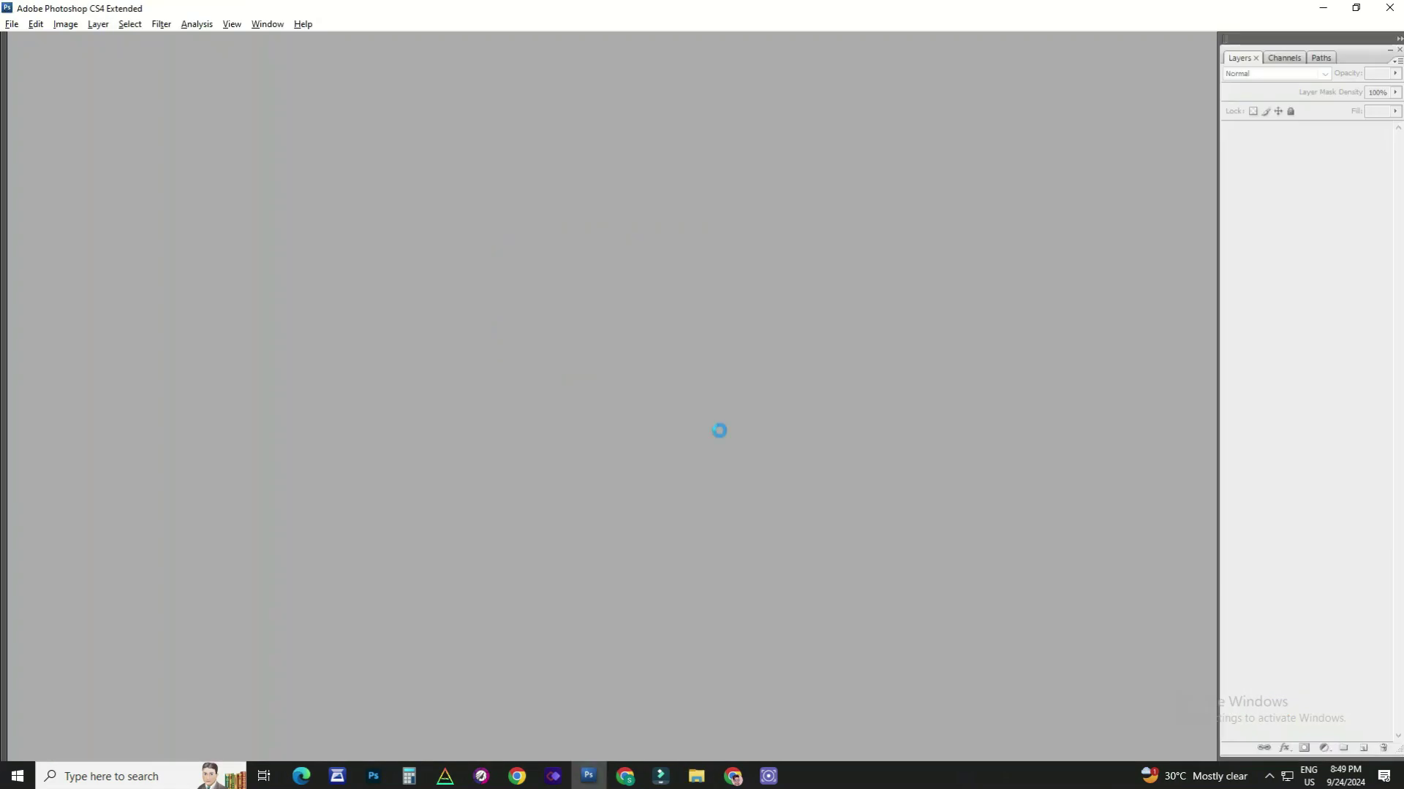
Delete the couple photo from 20.psd's tilted frame and compare the cover with and without it
key(Delete)
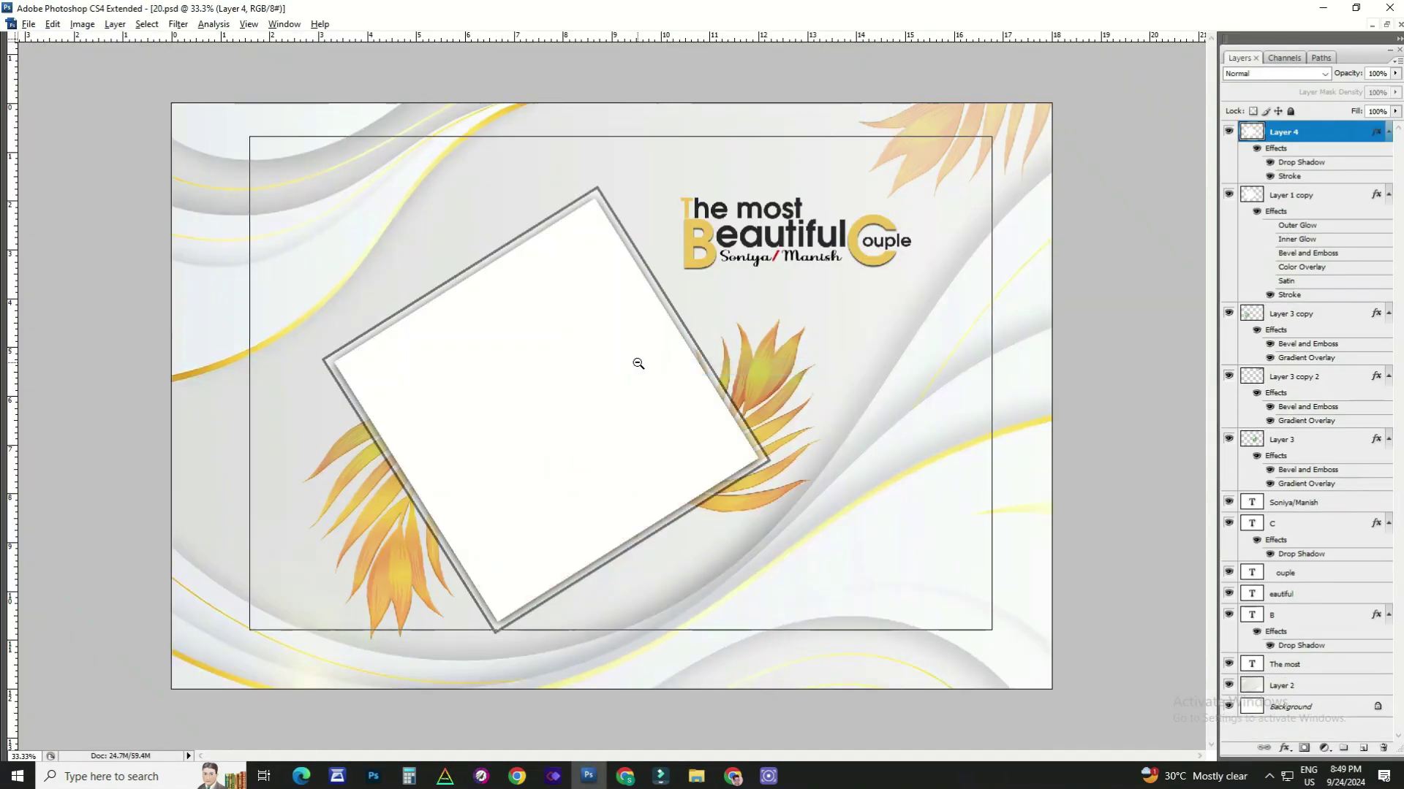
alt+click(638, 364)
click(638, 364)
key(ctrl+z)
key(ctrl+z)
Zoom in on the title, select Layer 2, fit to window, and close 20.psd unsaved
drag(652, 228, 805, 402)
right_click(782, 311)
click(804, 324)
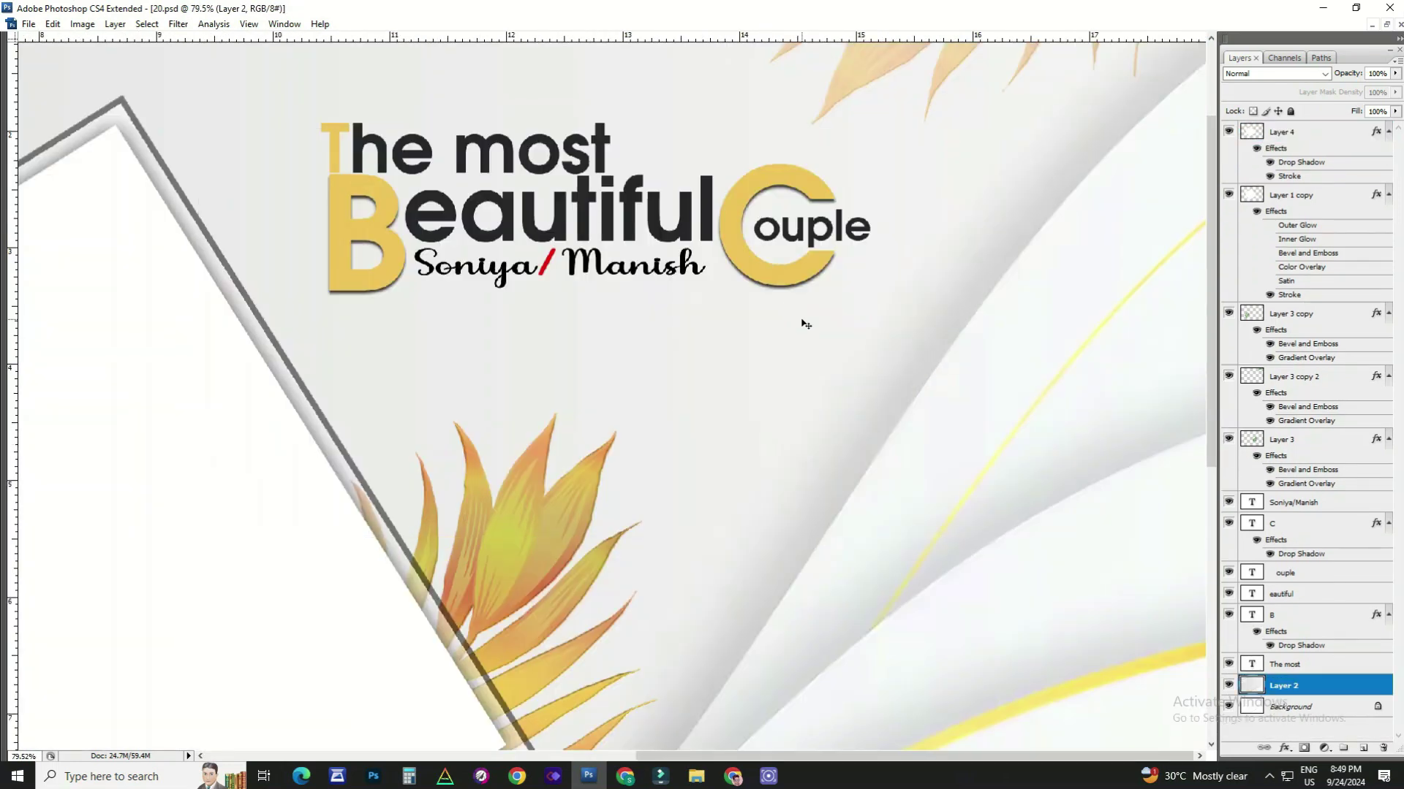
key(ctrl+0)
key(ctrl+w)
click(706, 300)
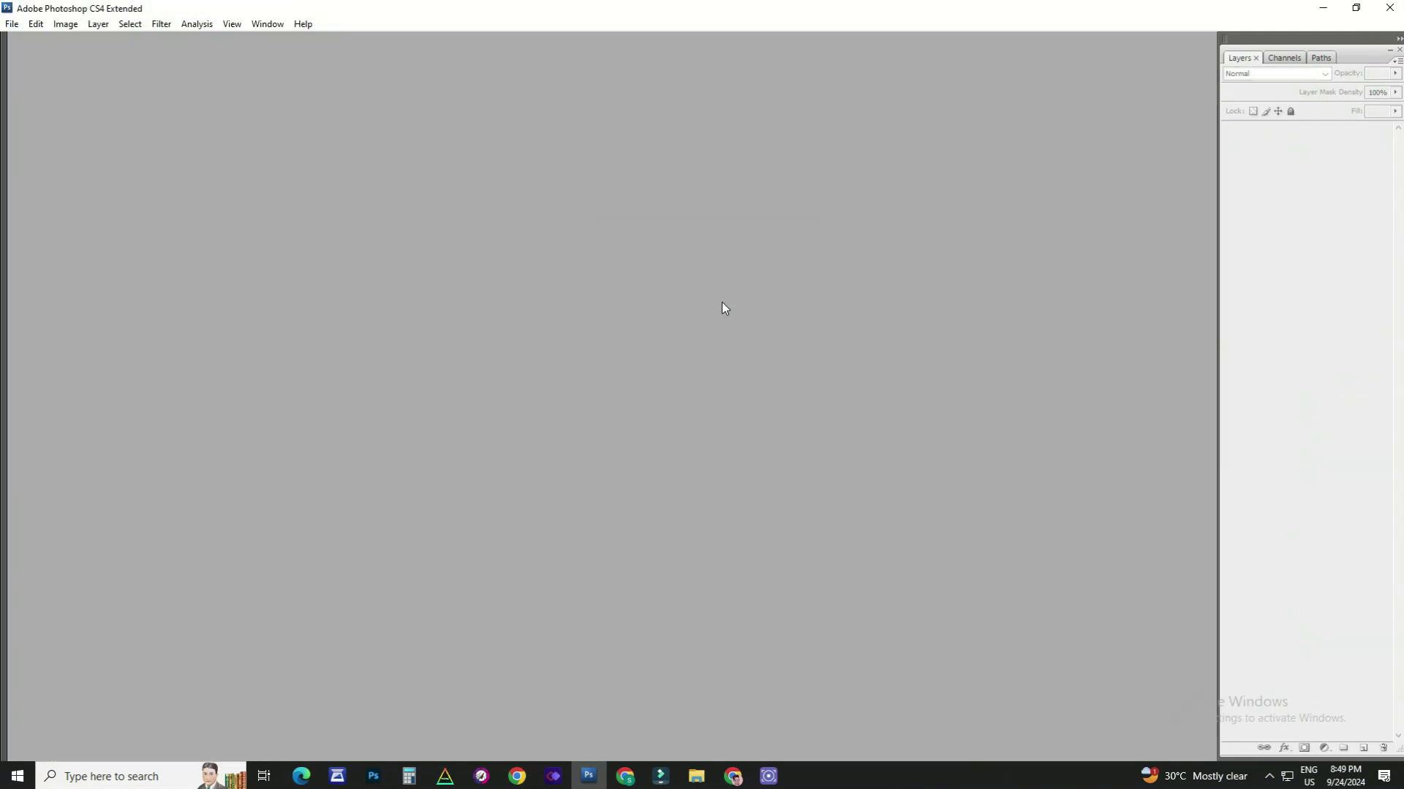
key(alt+Tab)
Select all twenty template files and return to the parent 12x18 folder
key(ctrl+a)
mouse_move(651, 435)
mouse_down()
mouse_move(1318, 414)
mouse_move(1116, 506)
mouse_up()
key(BackSpace)
mouse_move(690, 196)
mouse_down()
mouse_move(831, 363)
mouse_move(972, 455)
mouse_up()
click(980, 414)
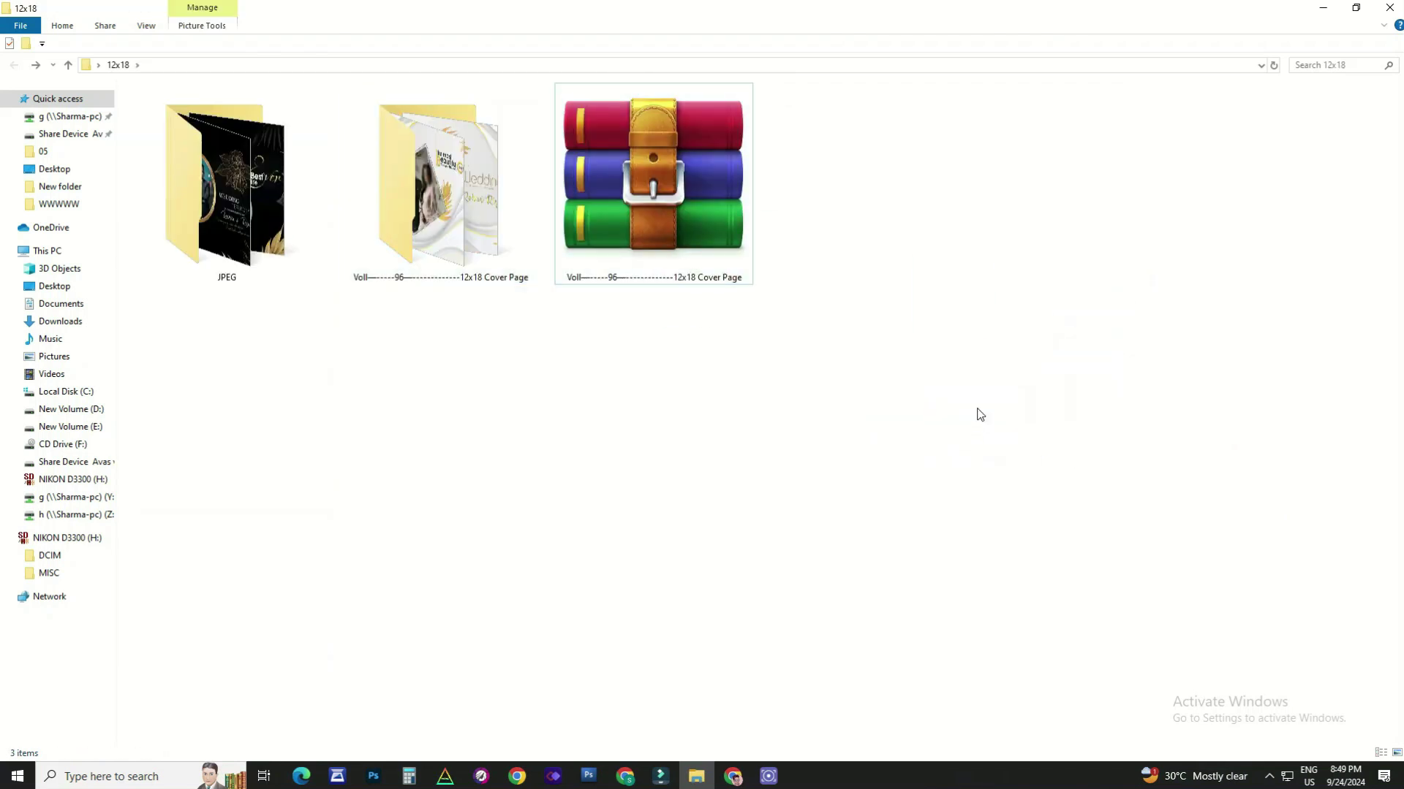